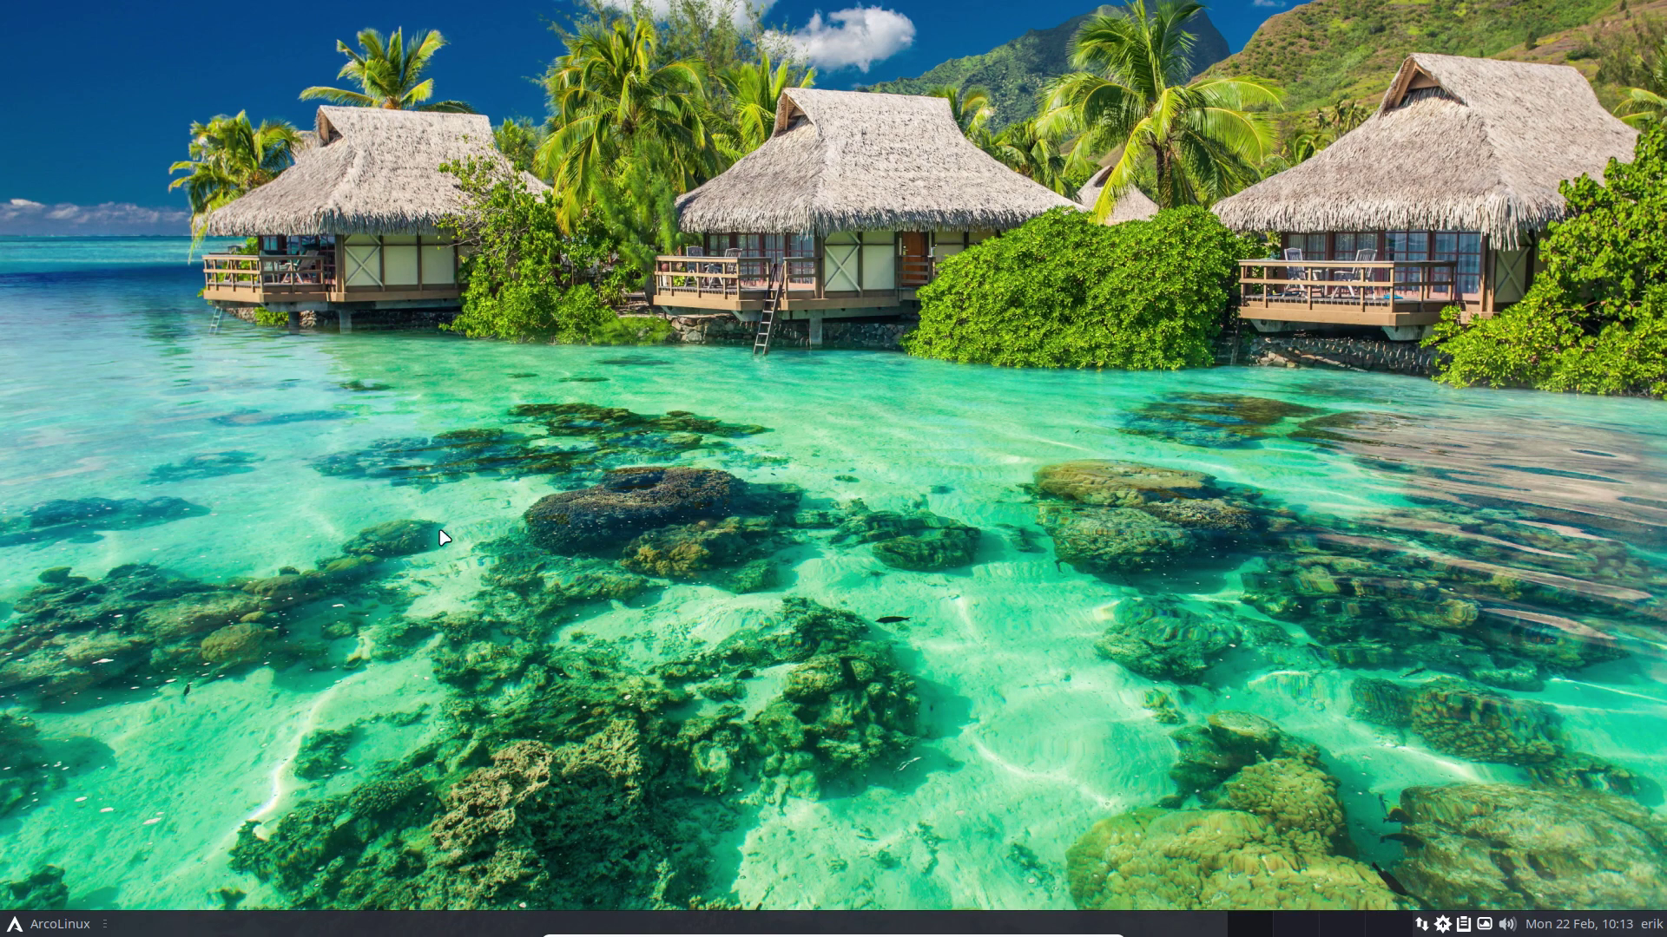
# Step: Open and close the system-info terminal, then bring up the log-out dialog from the Whisker menu
pyautogui.hotkey('ctrl', 'alt', 'Return')
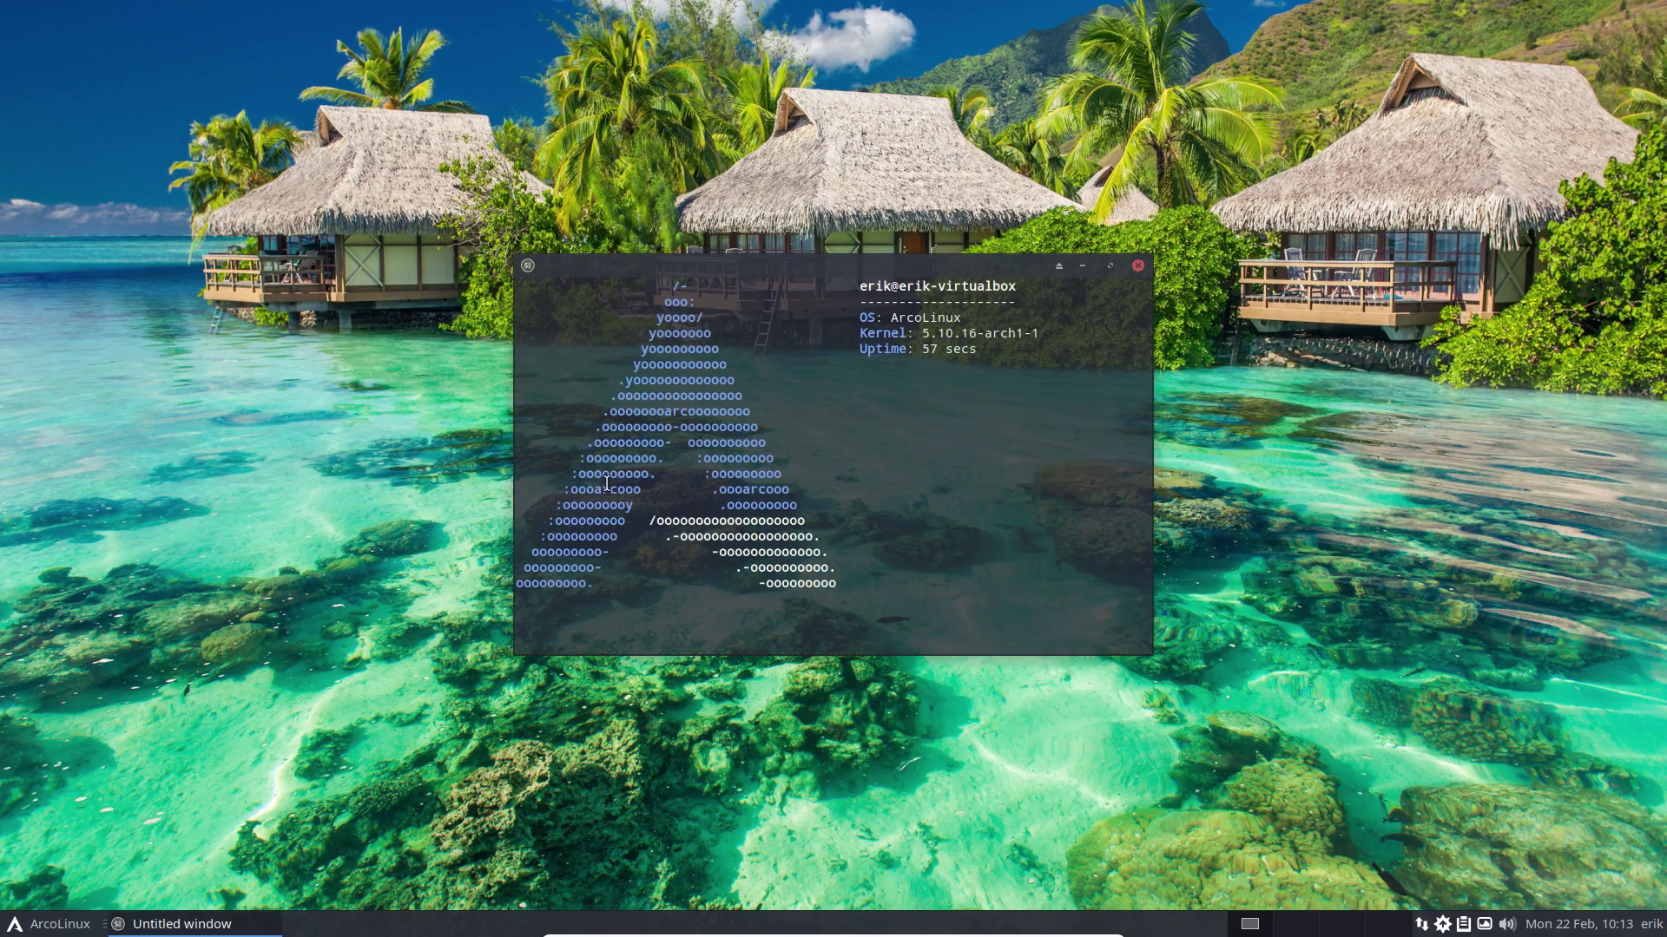
pyautogui.click(1137, 266)
pyautogui.click(60, 925)
pyautogui.click(115, 897)
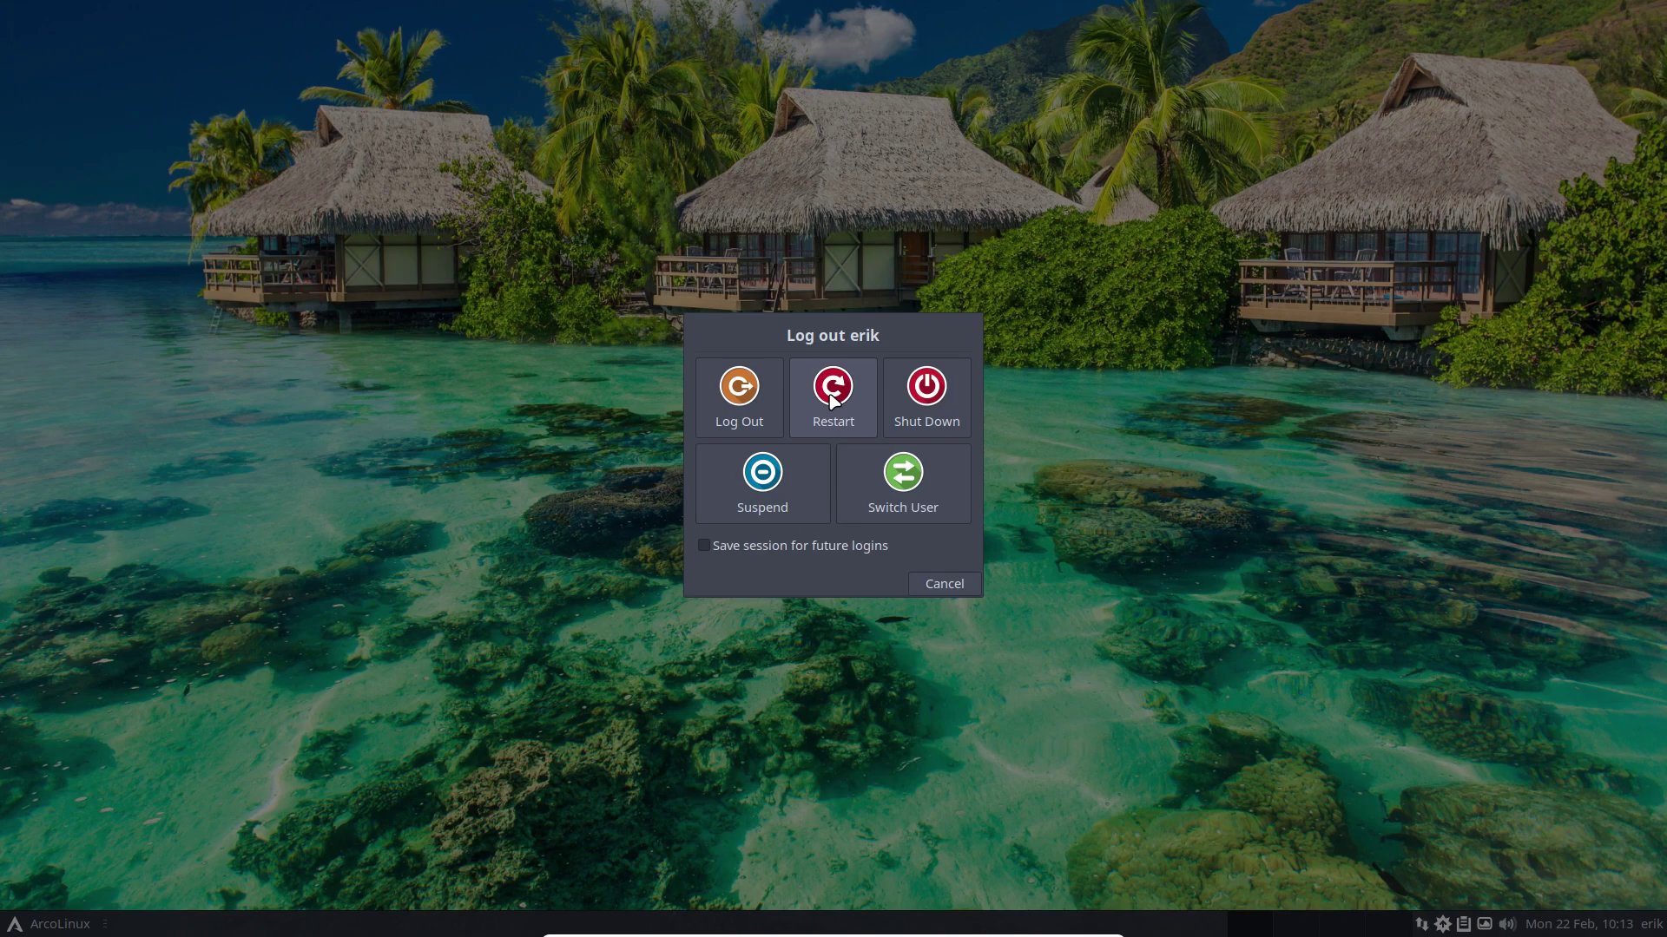
# Step: Restart into the live session, move the Welcome App to the right, and launch Firefox
pyautogui.click(830, 398)
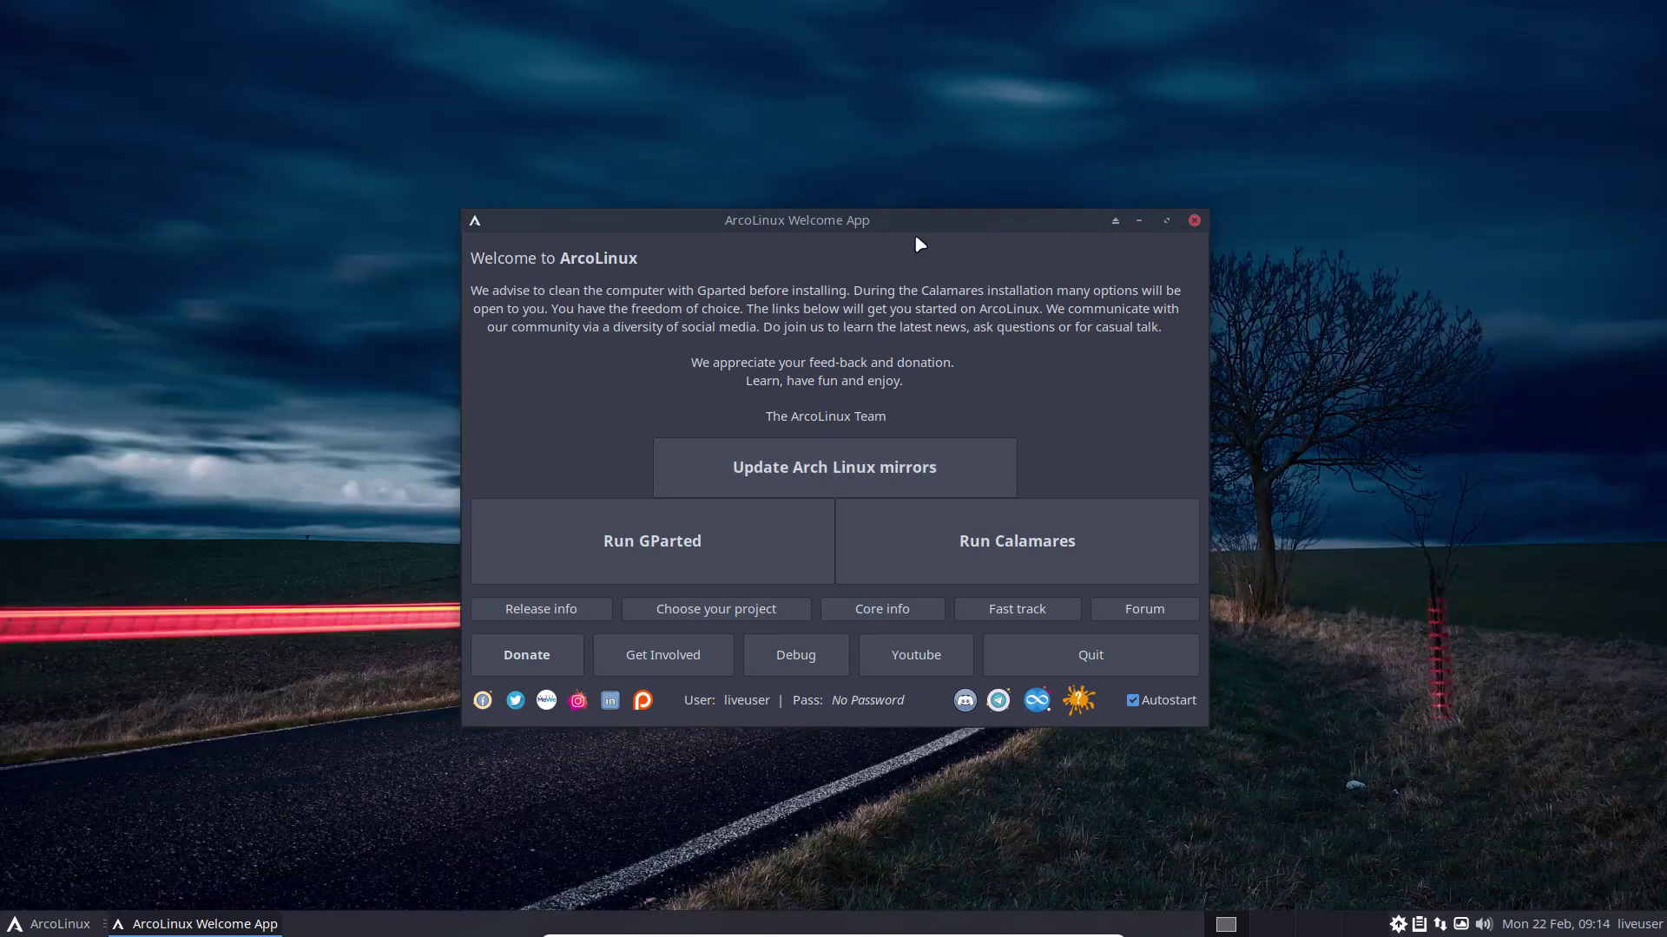
pyautogui.moveTo(921, 222); pyautogui.dragTo(1313, 180)
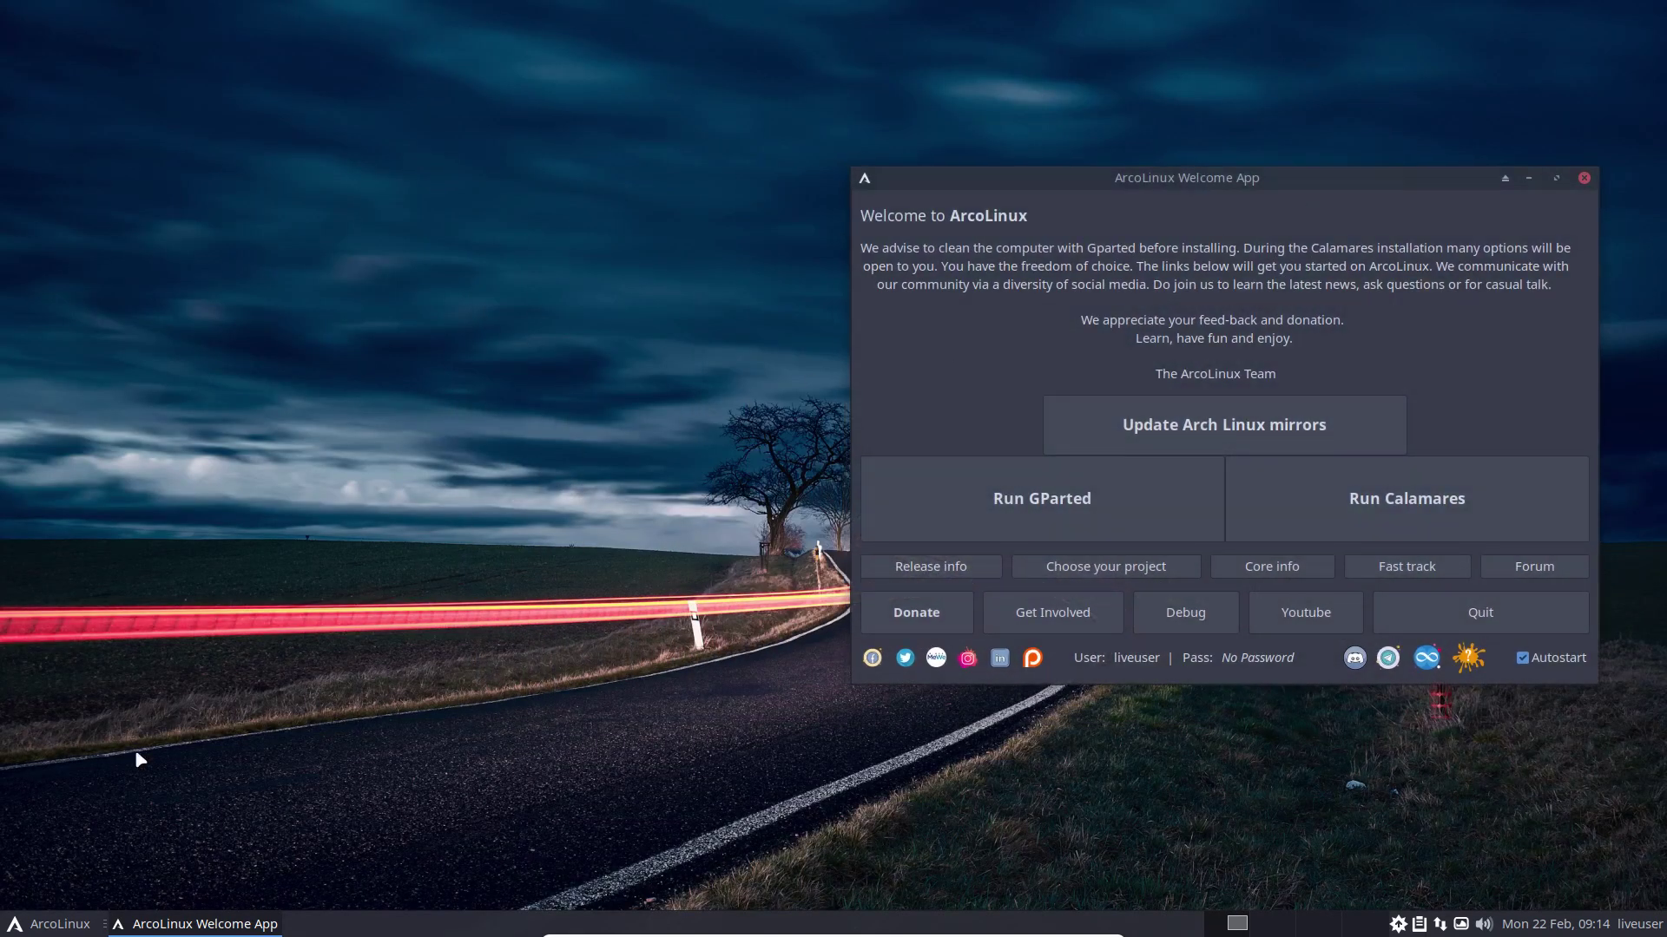
pyautogui.click(14, 925)
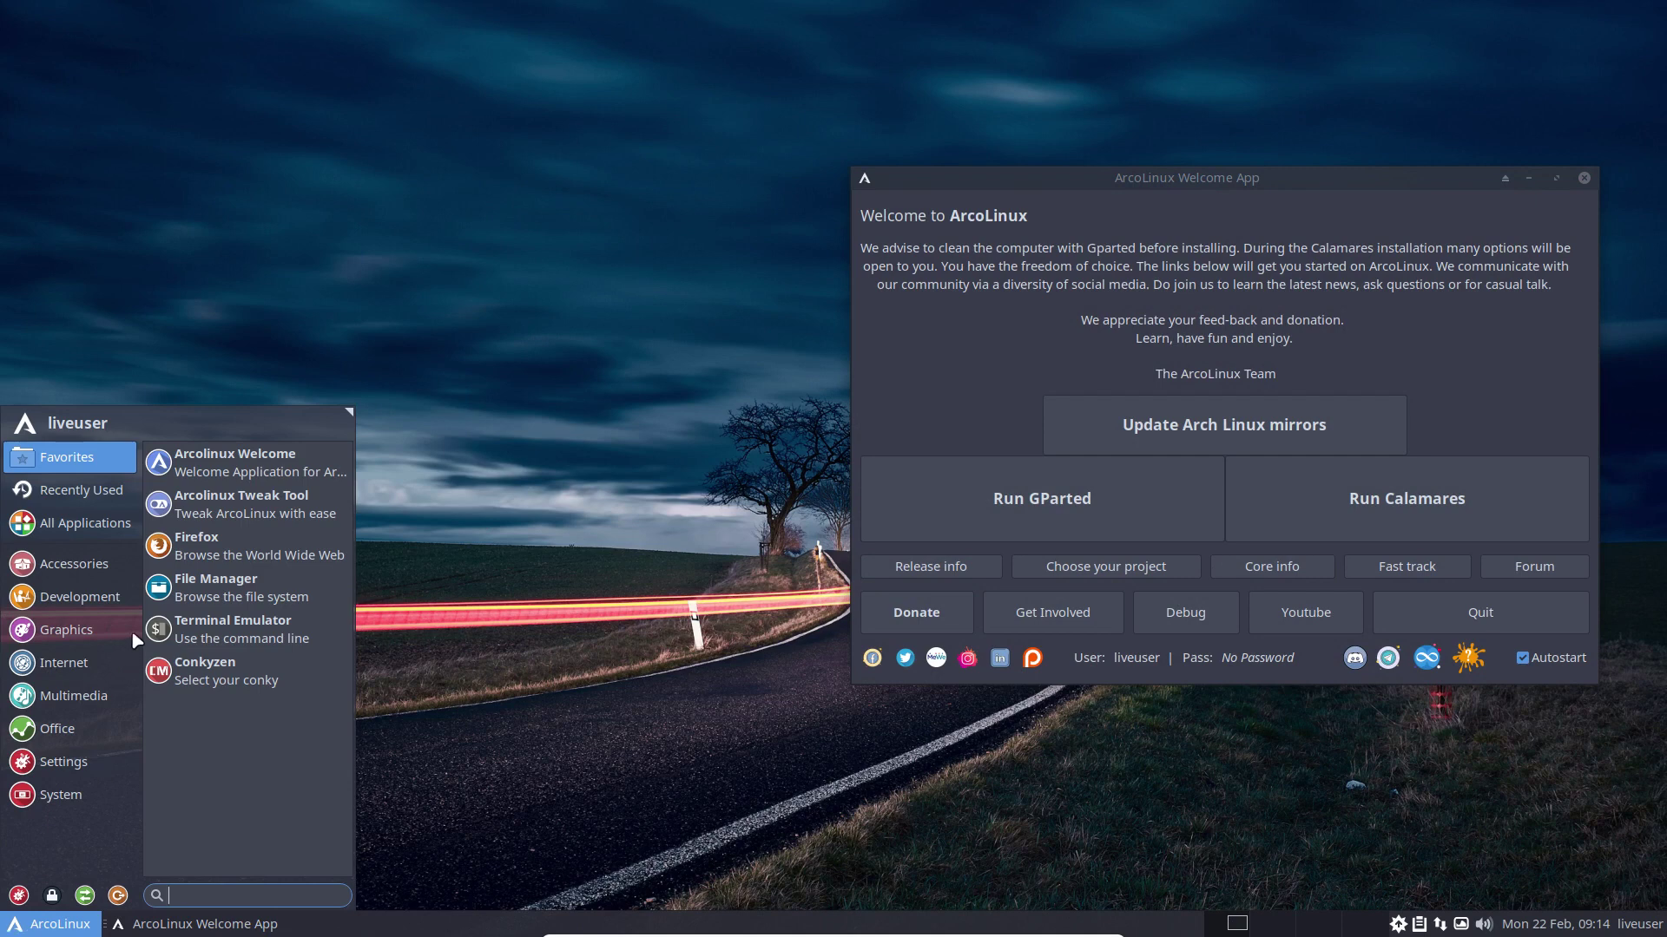
pyautogui.click(217, 552)
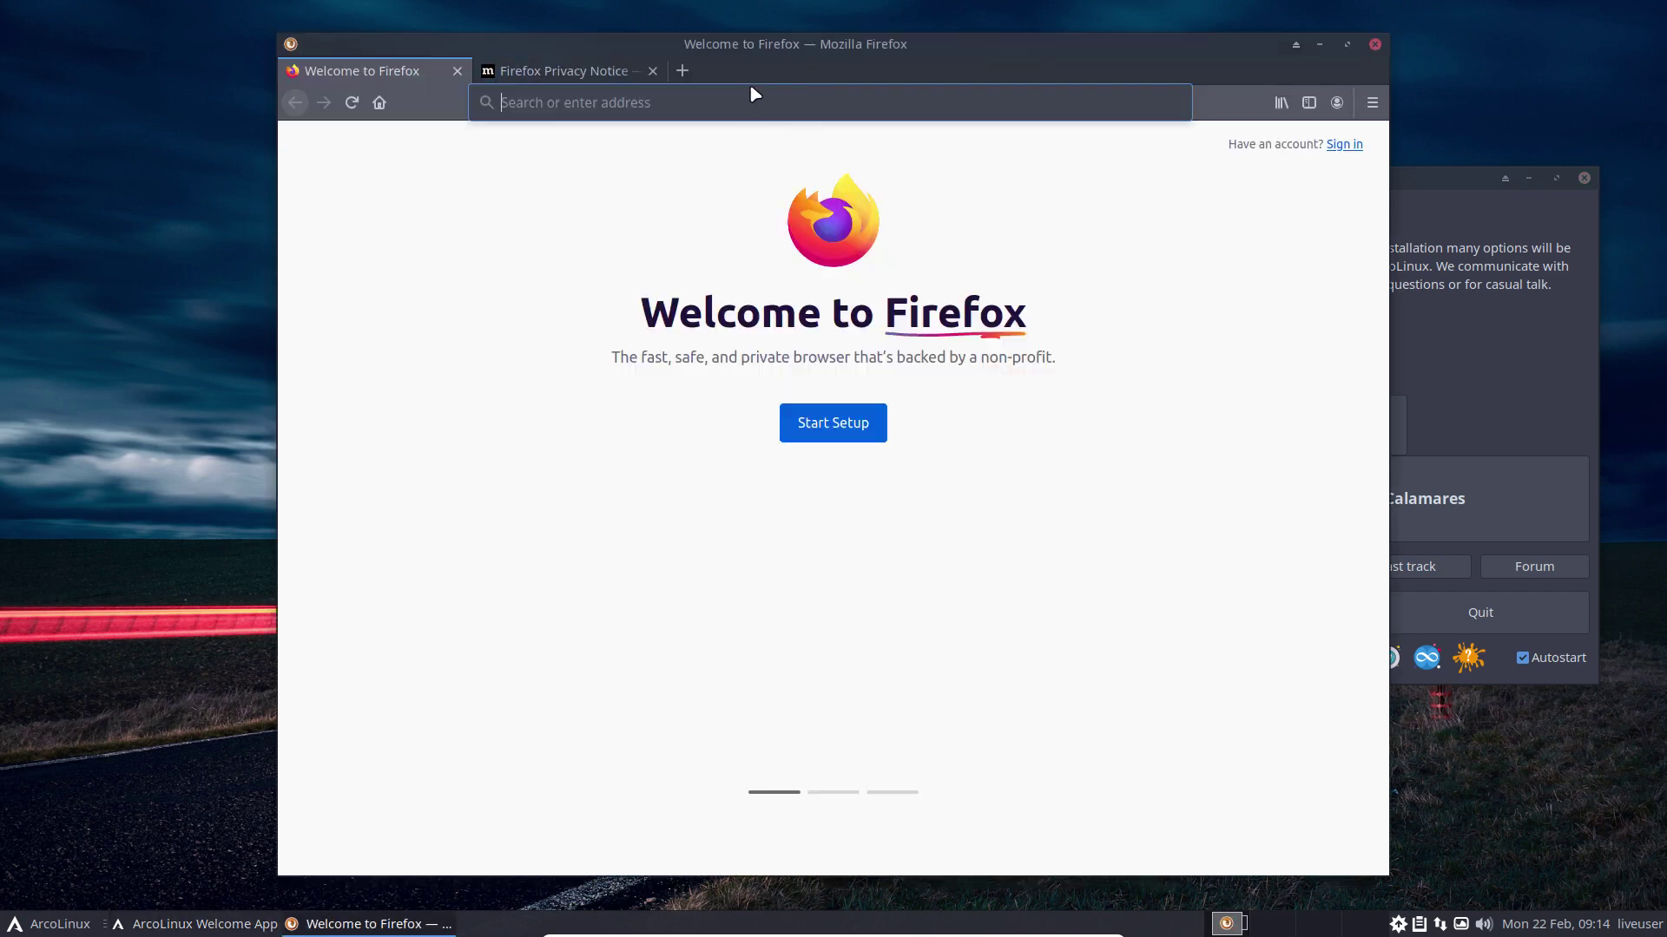
# Step: Search Google for 'alci' and dismiss the cookie consent dialog
pyautogui.write('qlci')
pyautogui.press('BackSpace')
pyautogui.press('BackSpace')
pyautogui.press('BackSpace')
pyautogui.press('BackSpace')
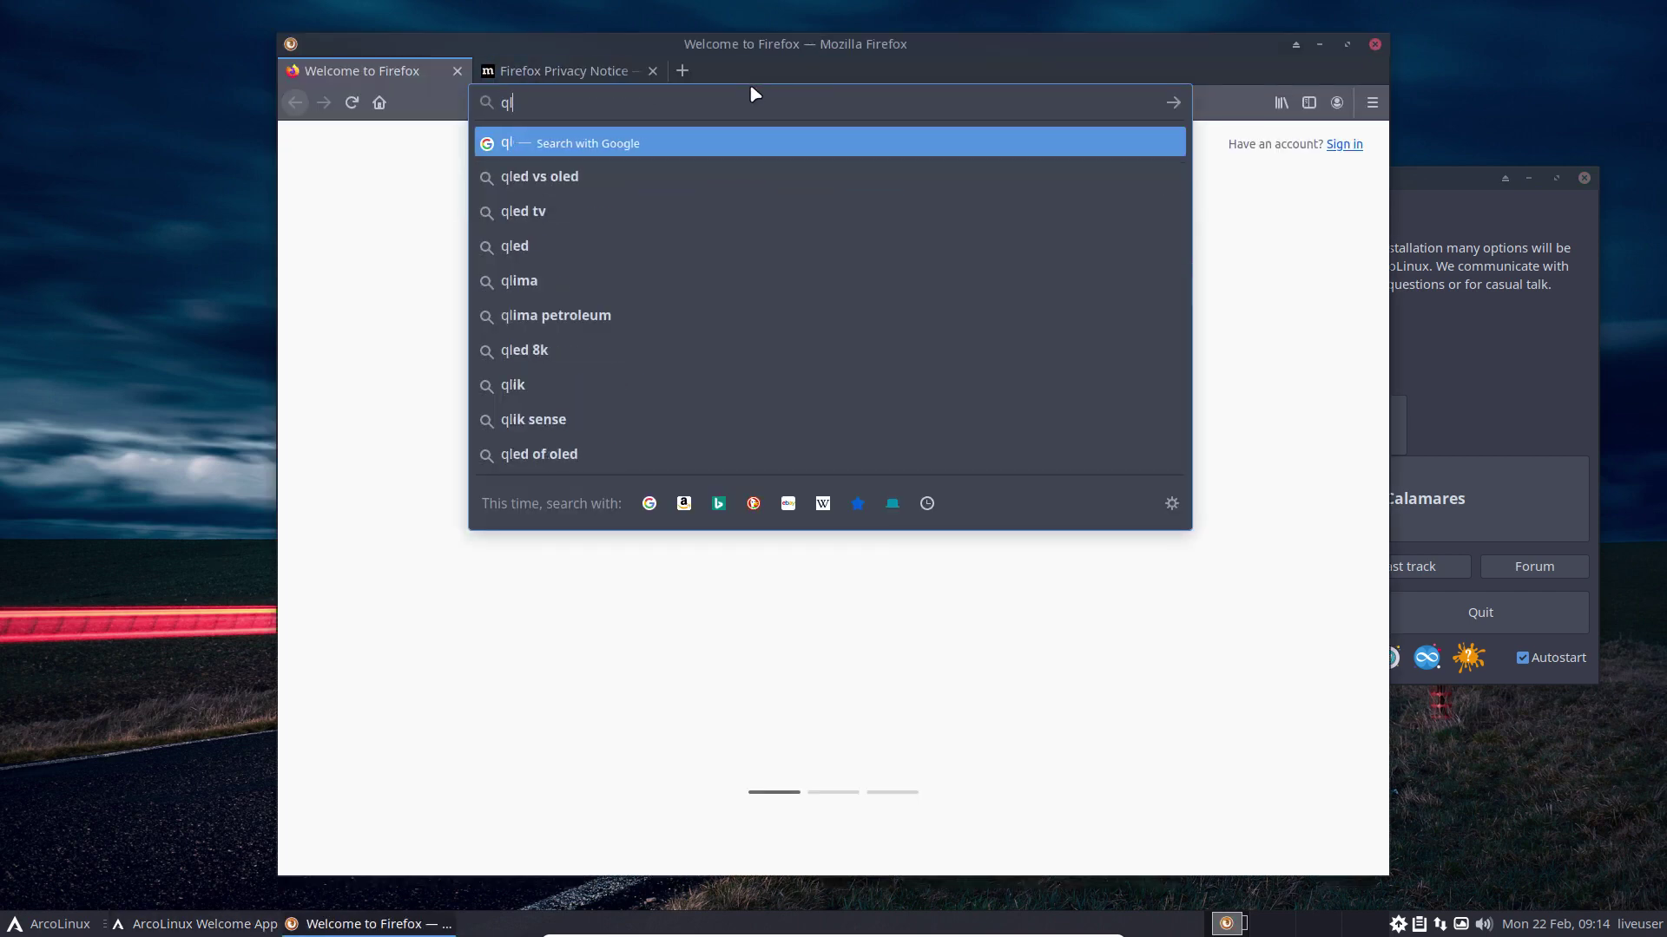
pyautogui.write('ali')
pyautogui.press('BackSpace')
pyautogui.write('ci')
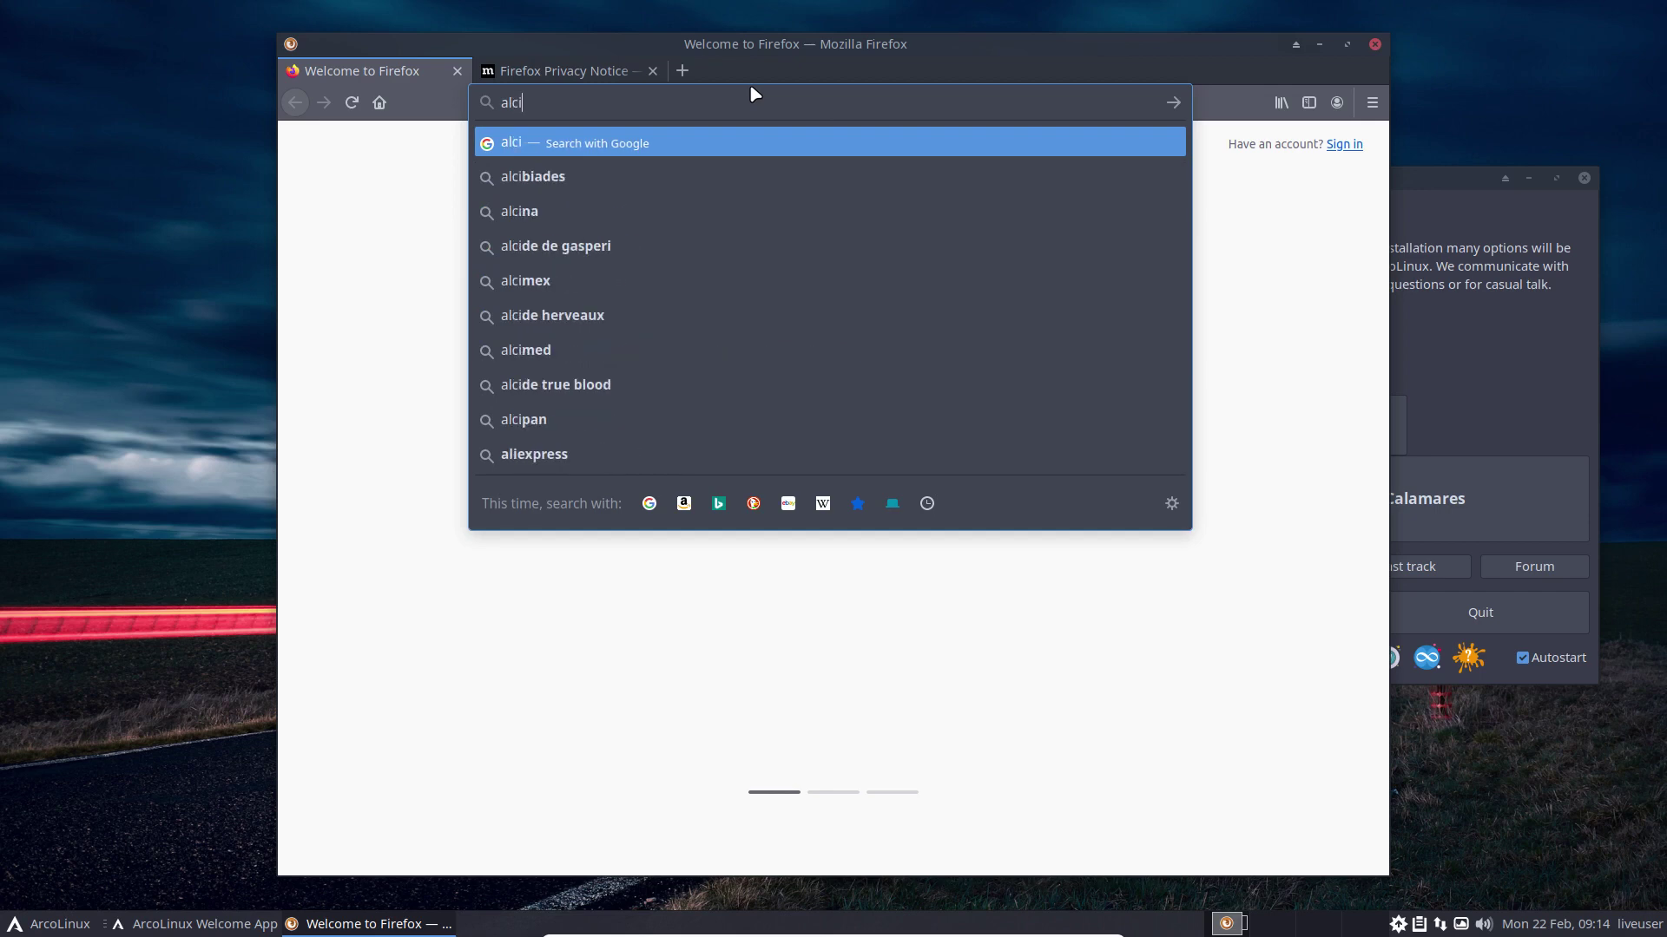
pyautogui.press('Return')
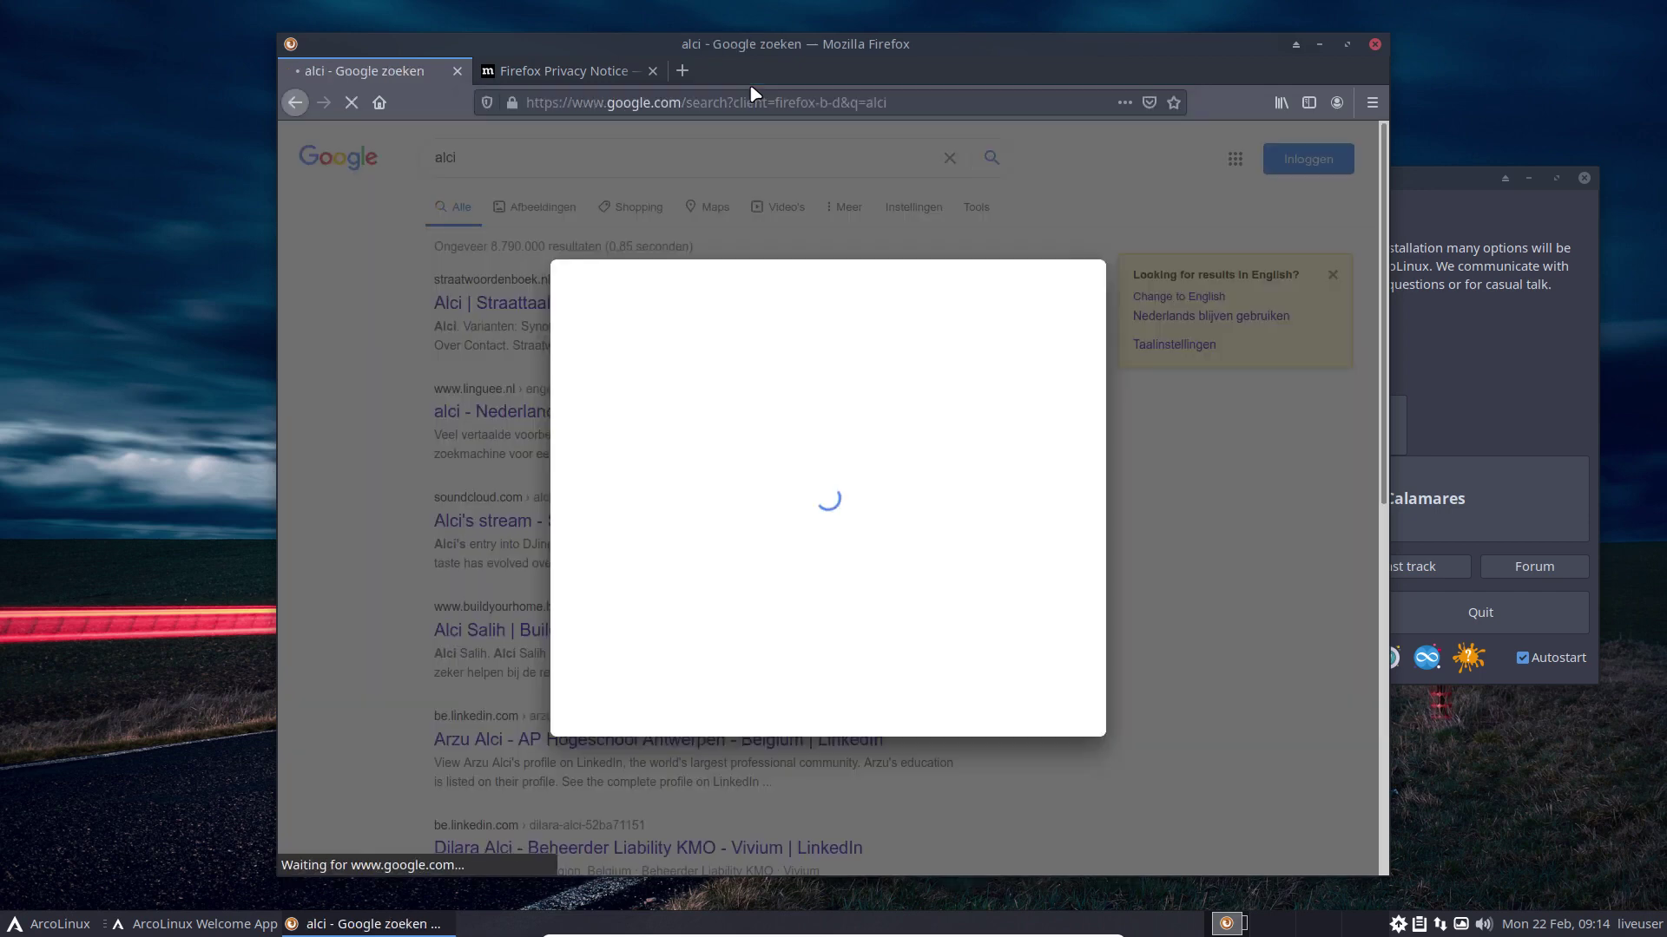
pyautogui.click(1030, 709)
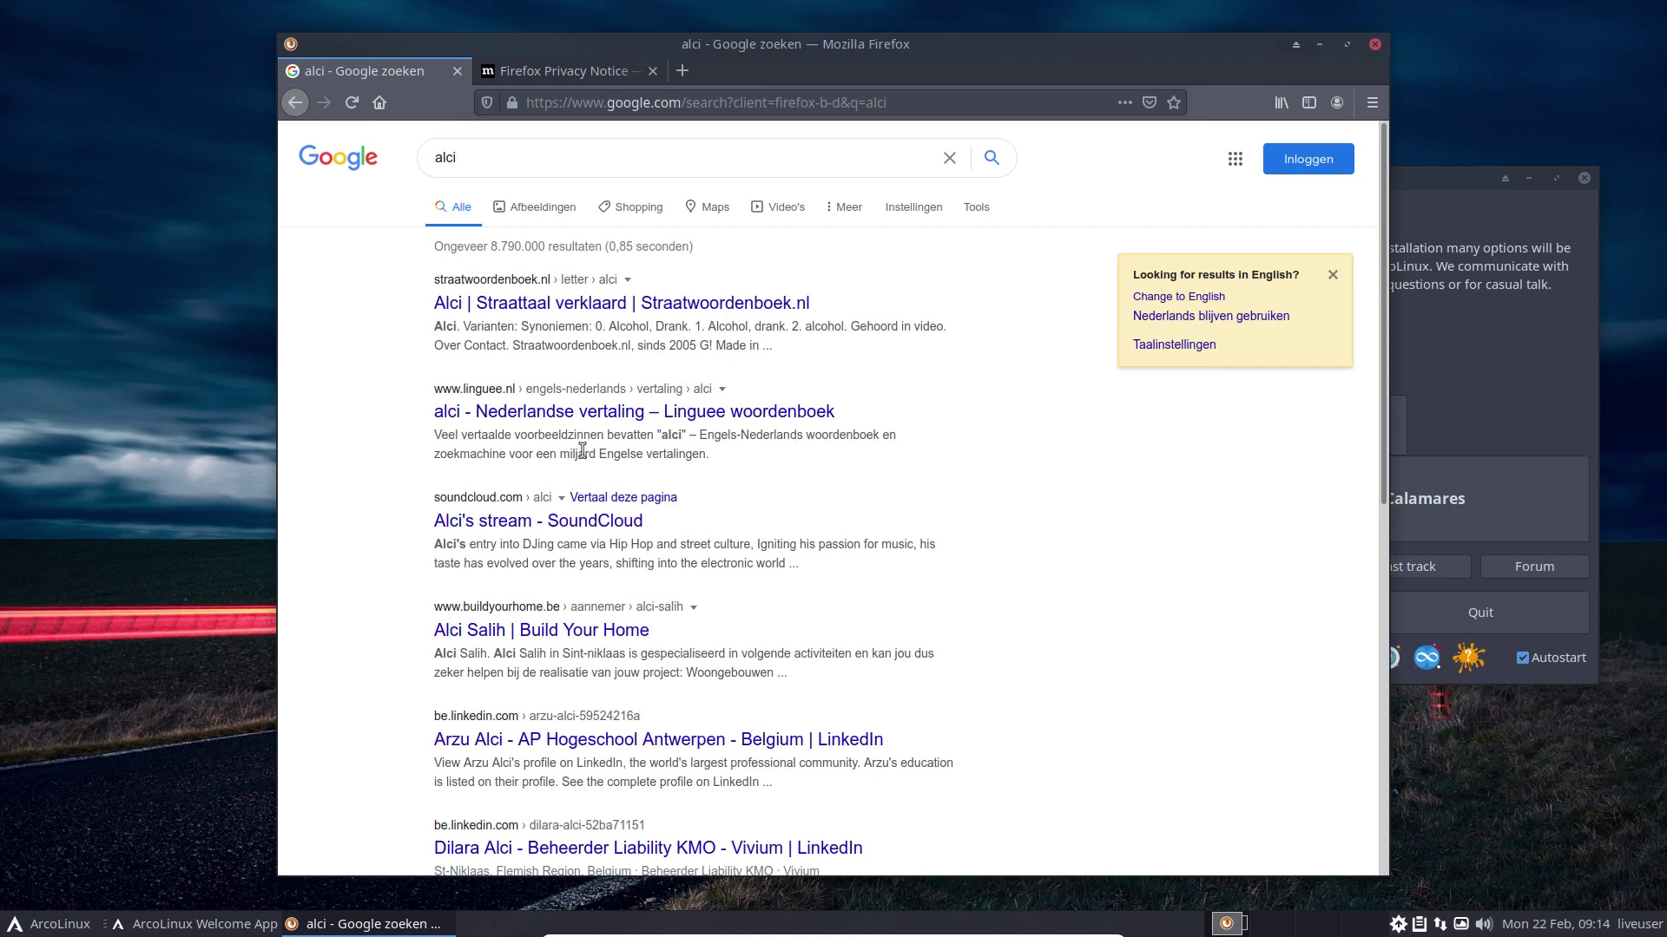
# Step: Refine the Google search to 'alci linux'
pyautogui.click(518, 154)
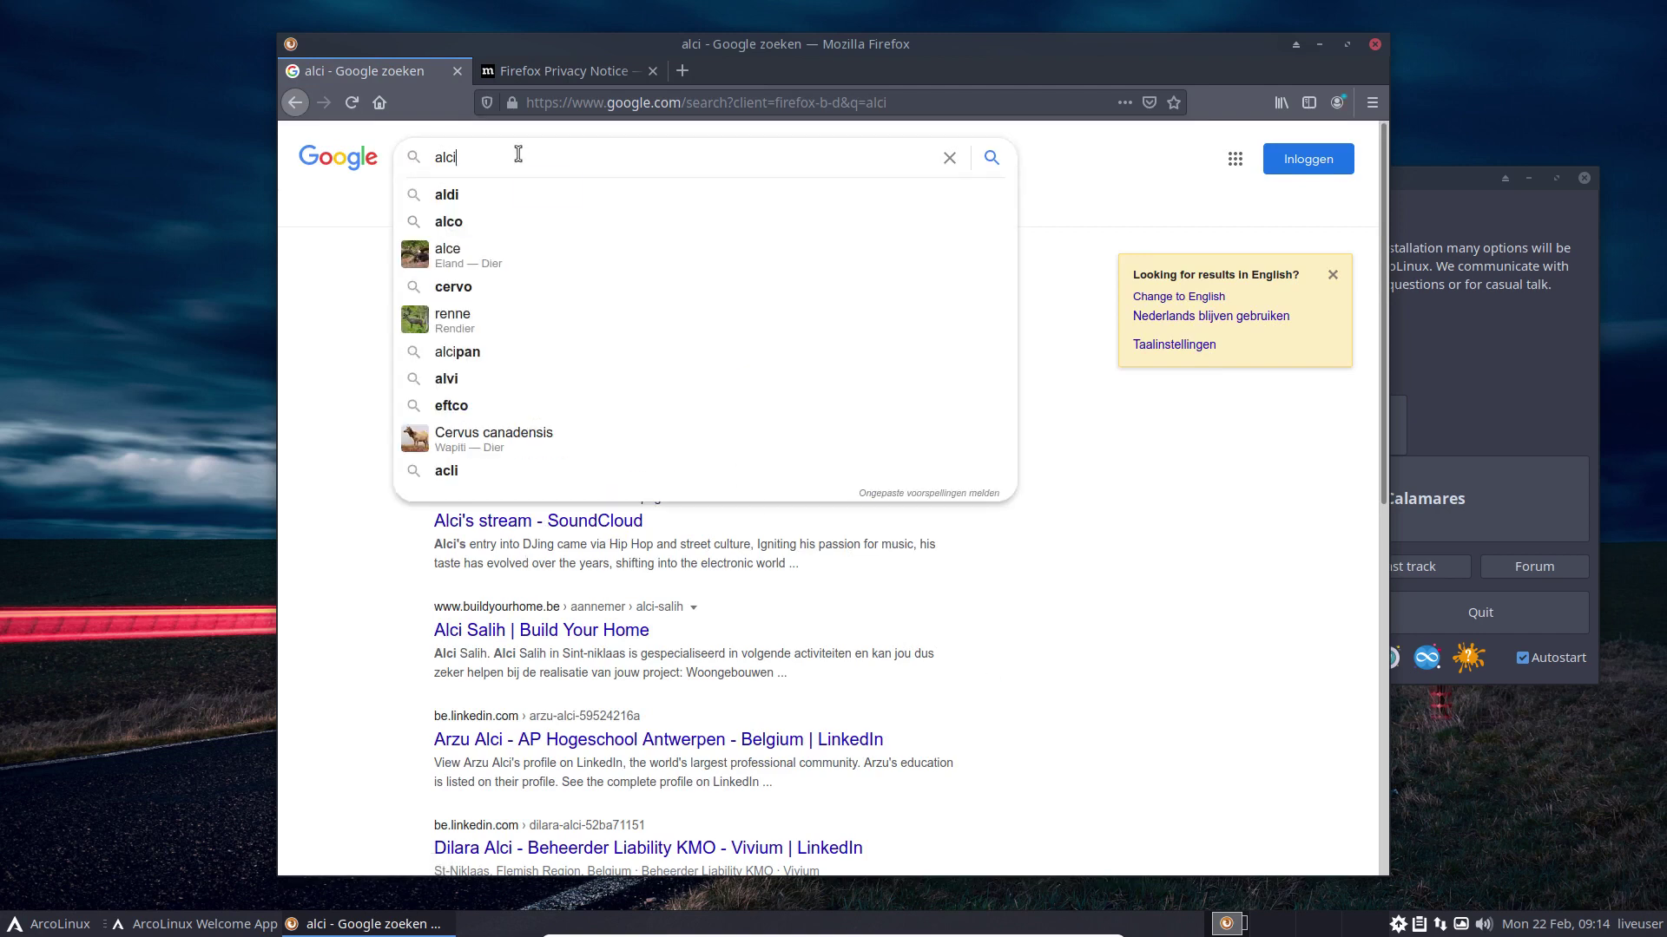
pyautogui.write('lion')
pyautogui.press('BackSpace')
pyautogui.press('BackSpace')
pyautogui.write('nux')
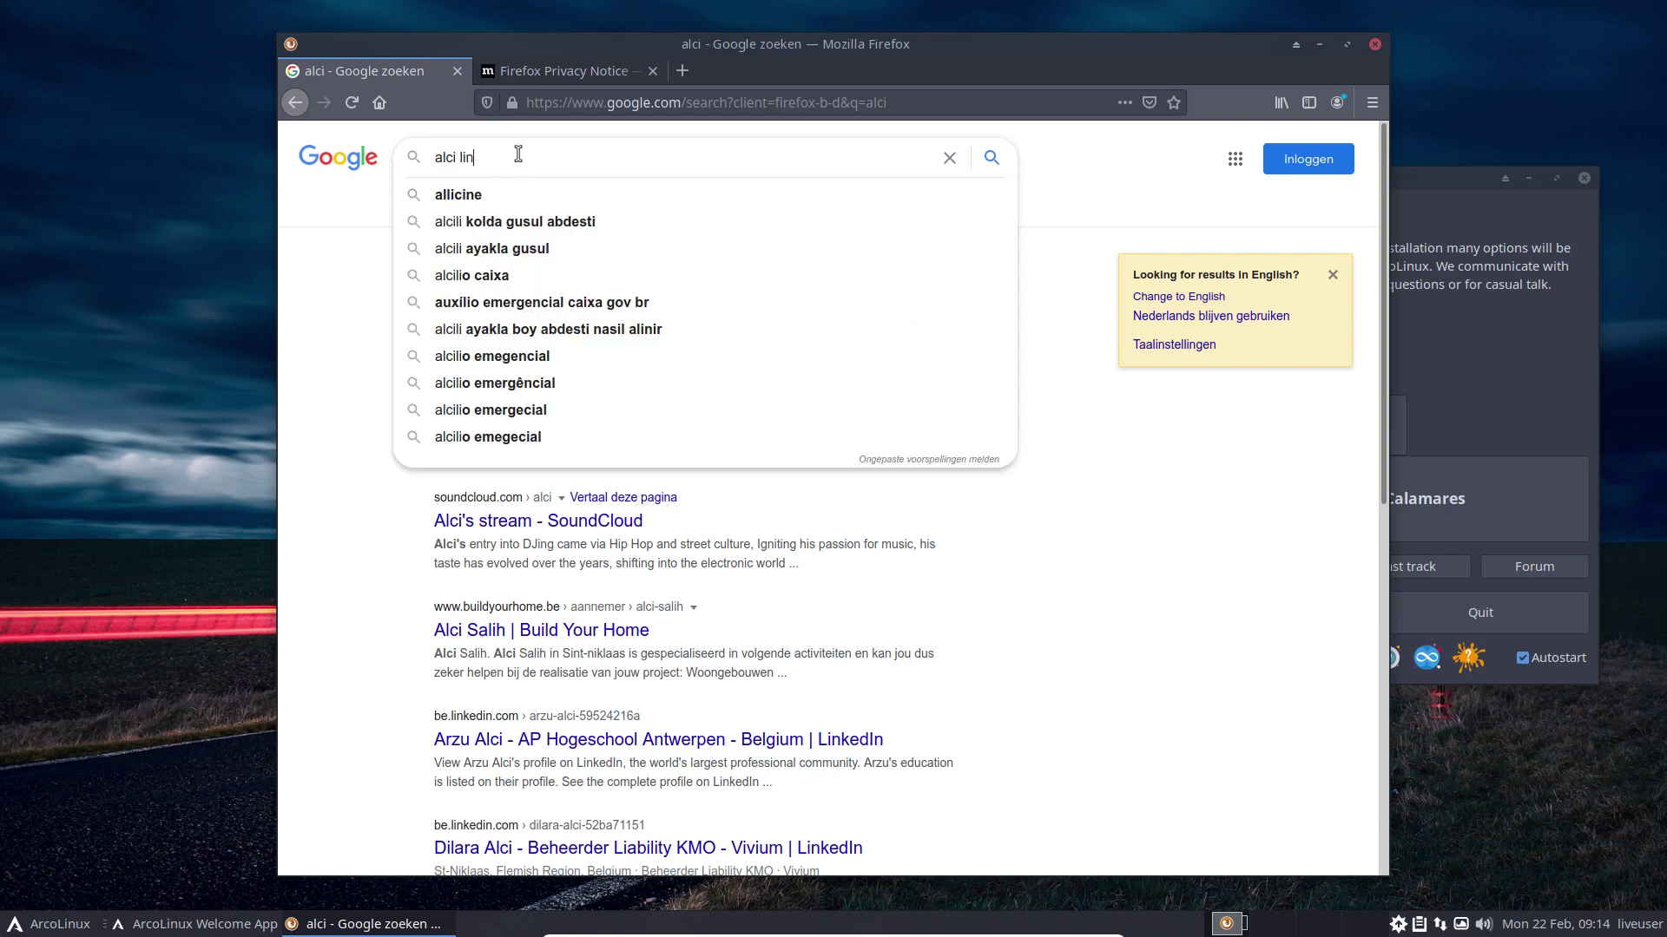
pyautogui.press('Return')
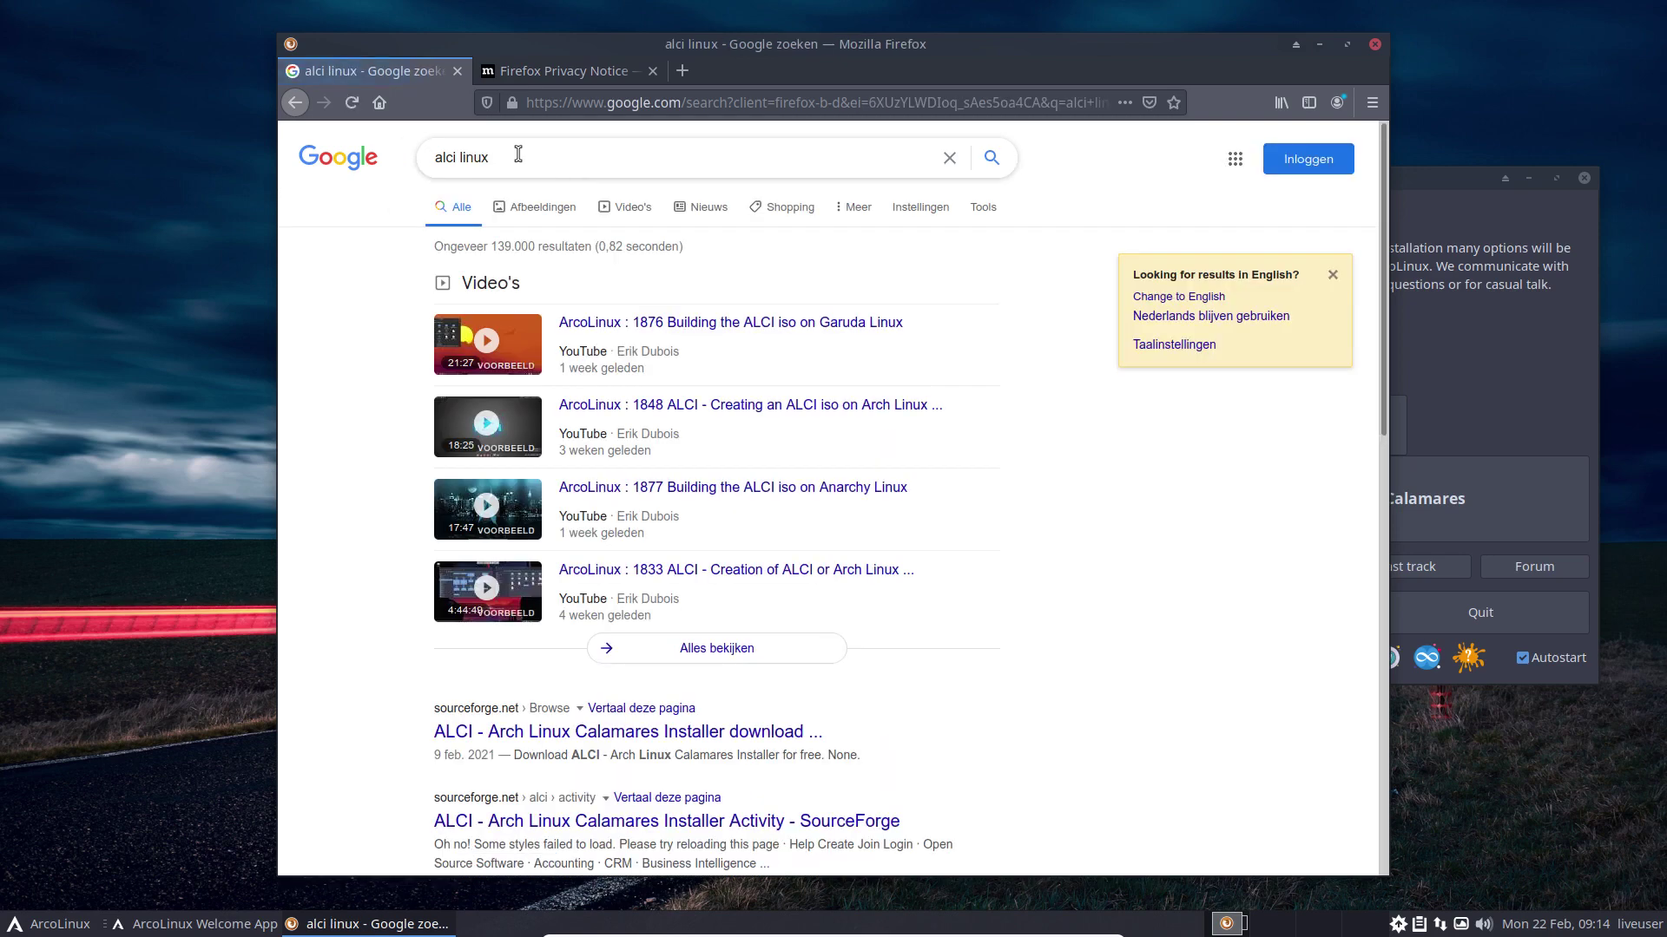
# Step: Visit the ALCI SourceForge page, accept its privacy prompt, and return to the results
pyautogui.click(600, 735)
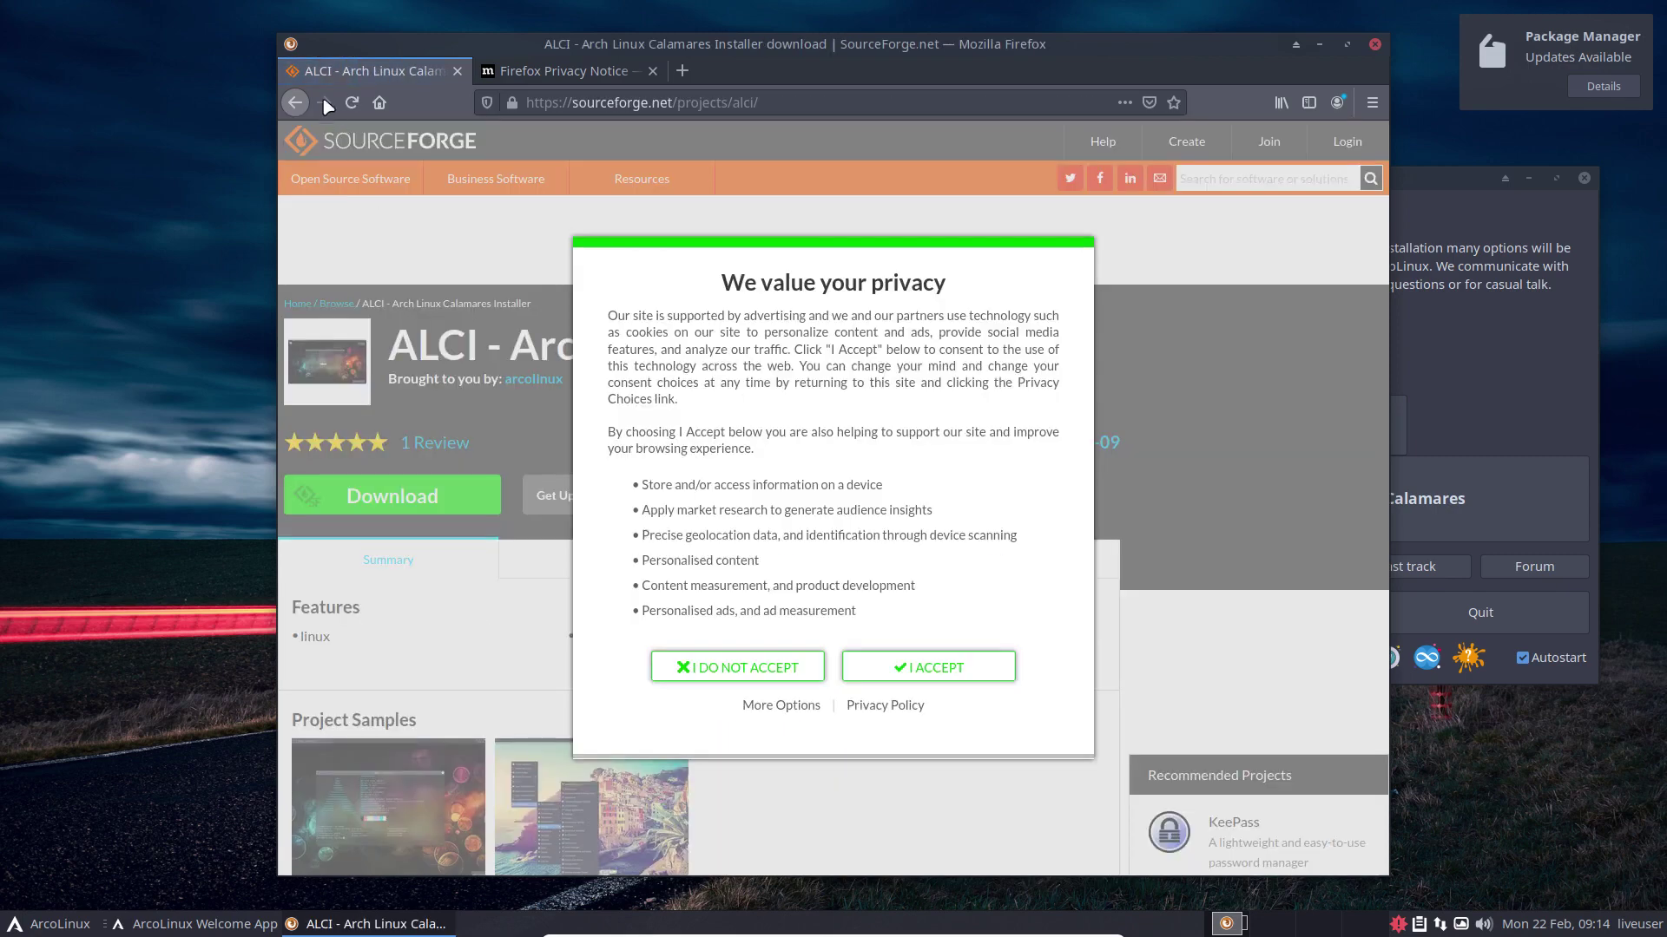
pyautogui.click(913, 667)
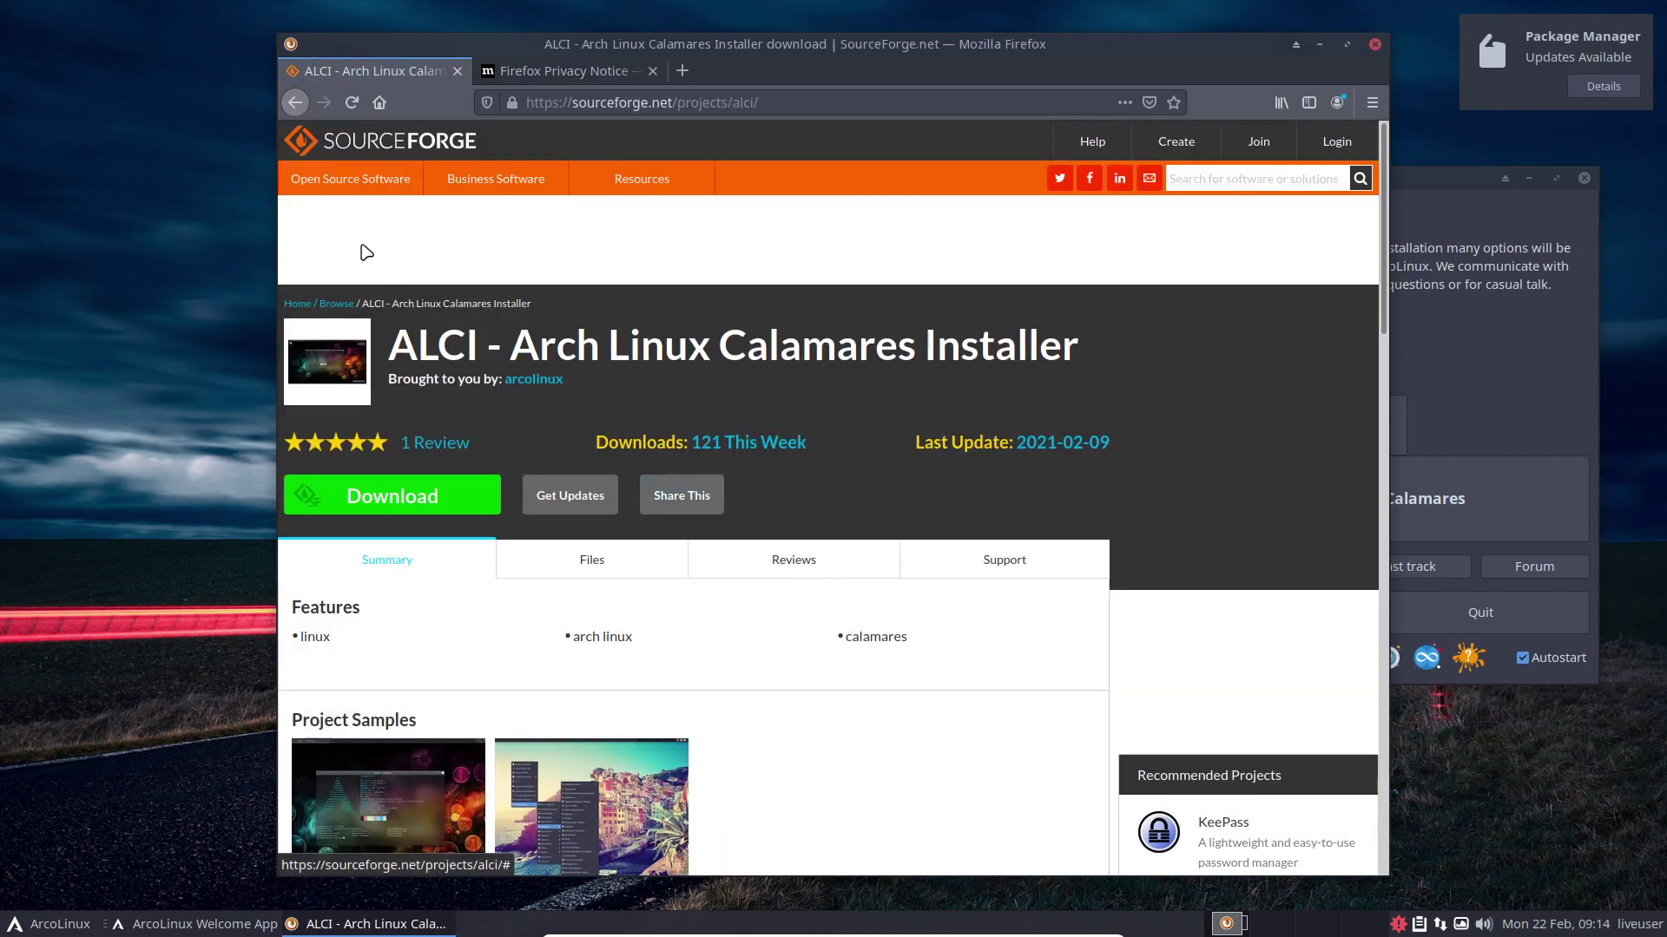
pyautogui.click(296, 103)
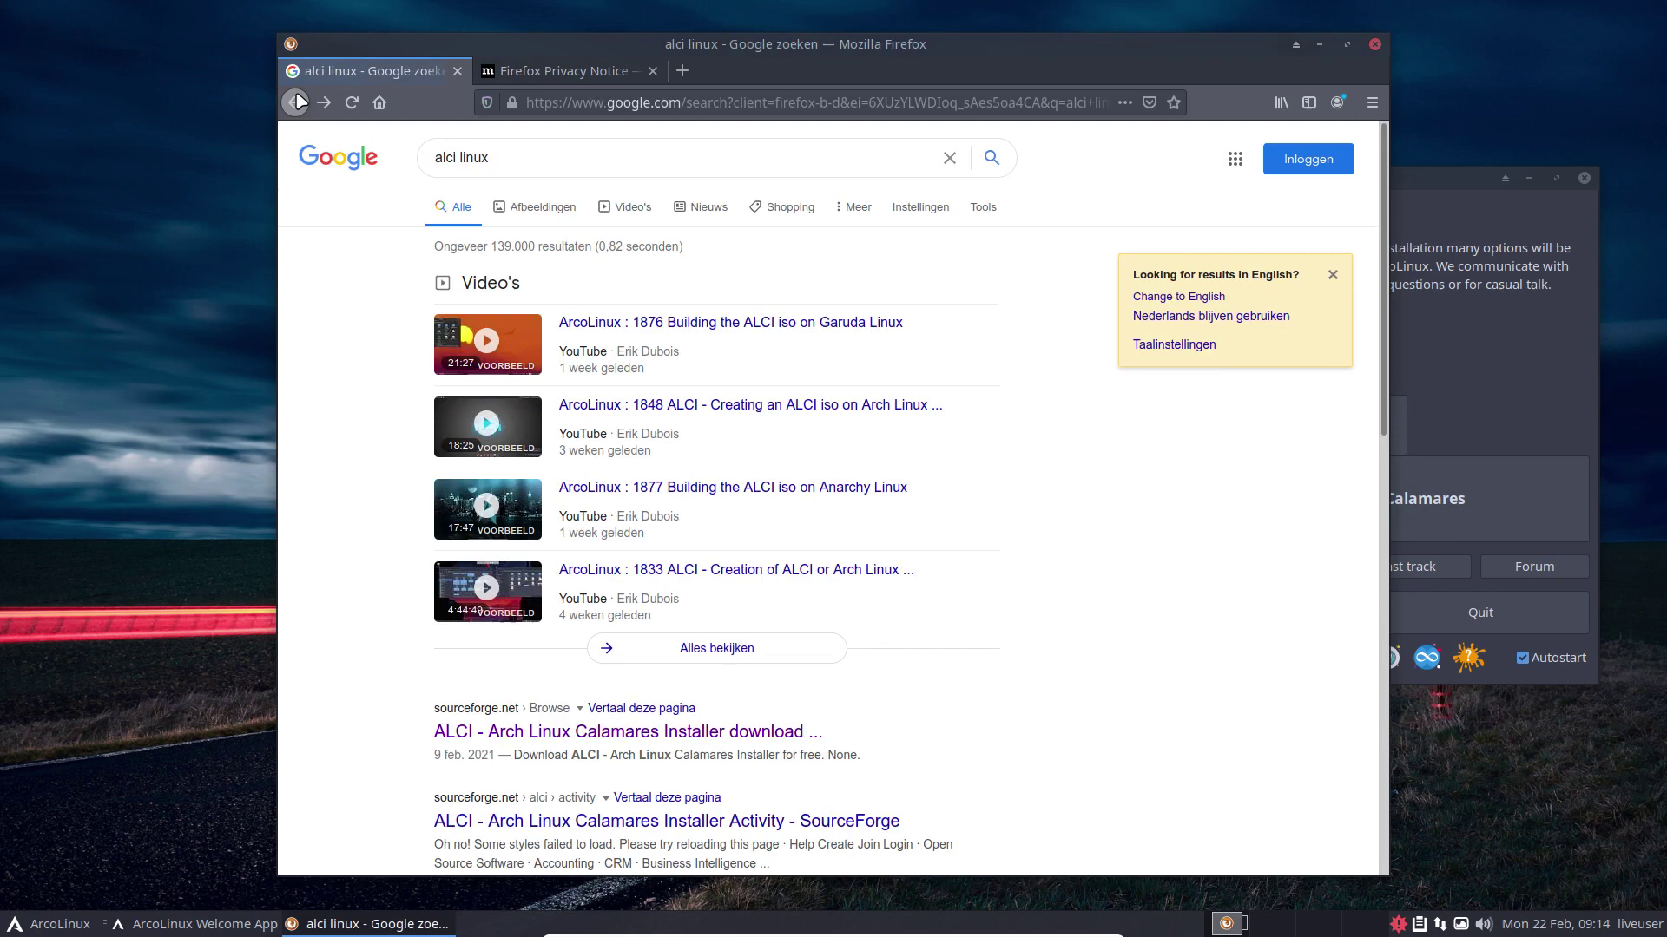
pyautogui.scroll(-5, 365, 632)
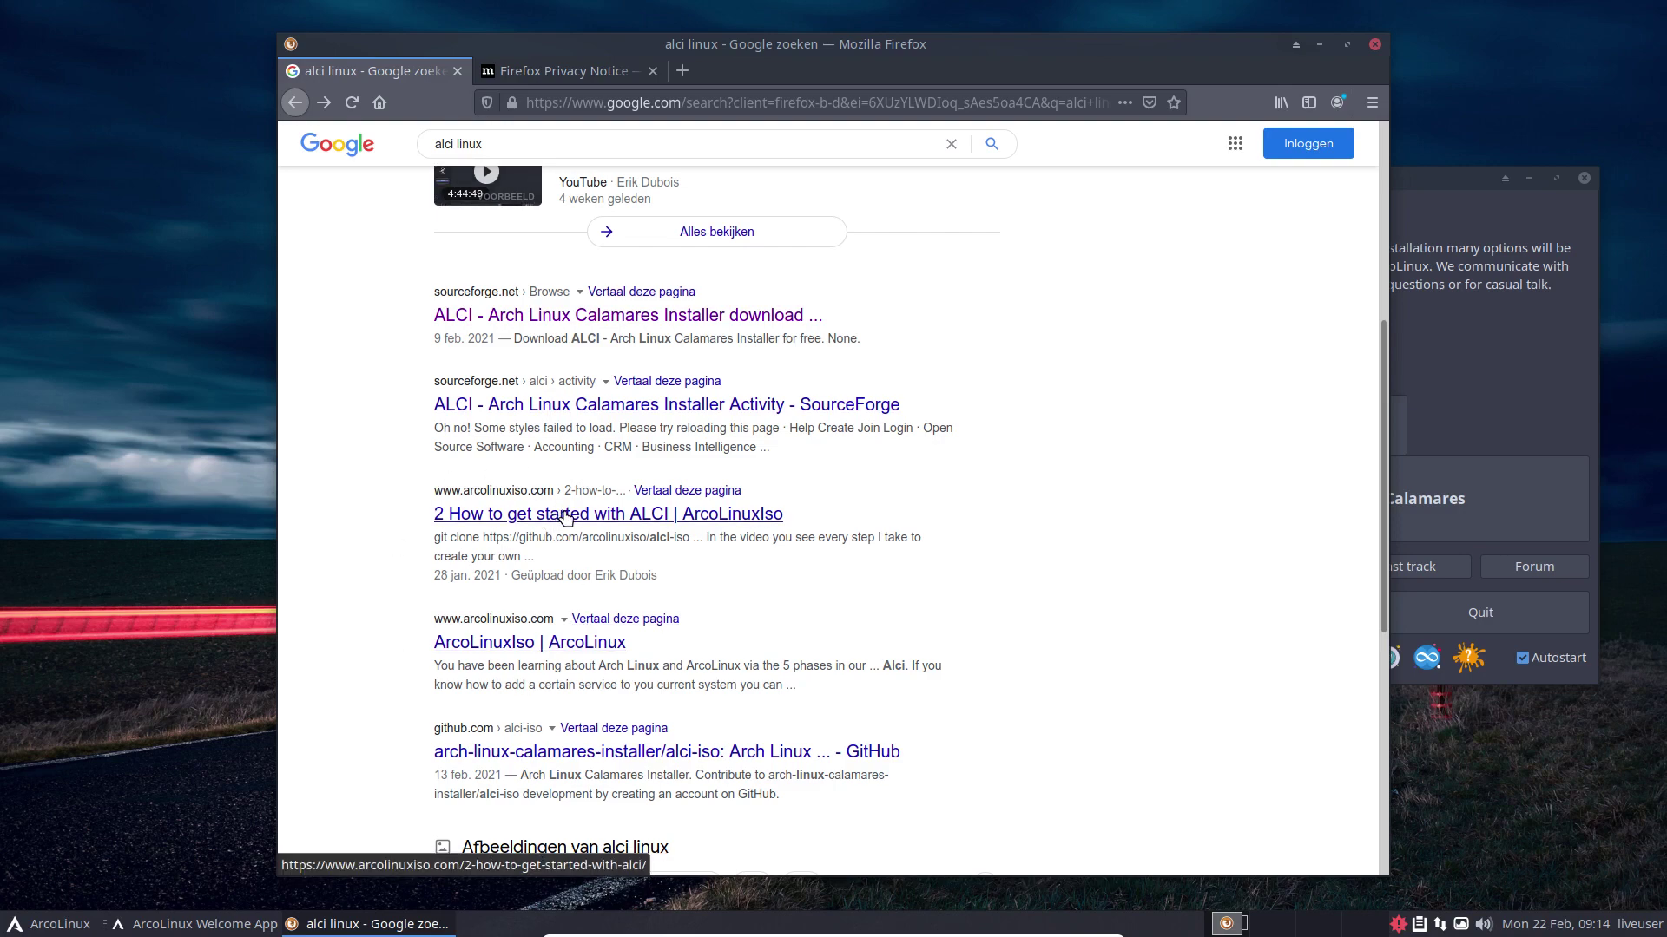
# Step: Open the ALCI getting-started article and alci.online in a new tab, then maximize Firefox
pyautogui.click(565, 517)
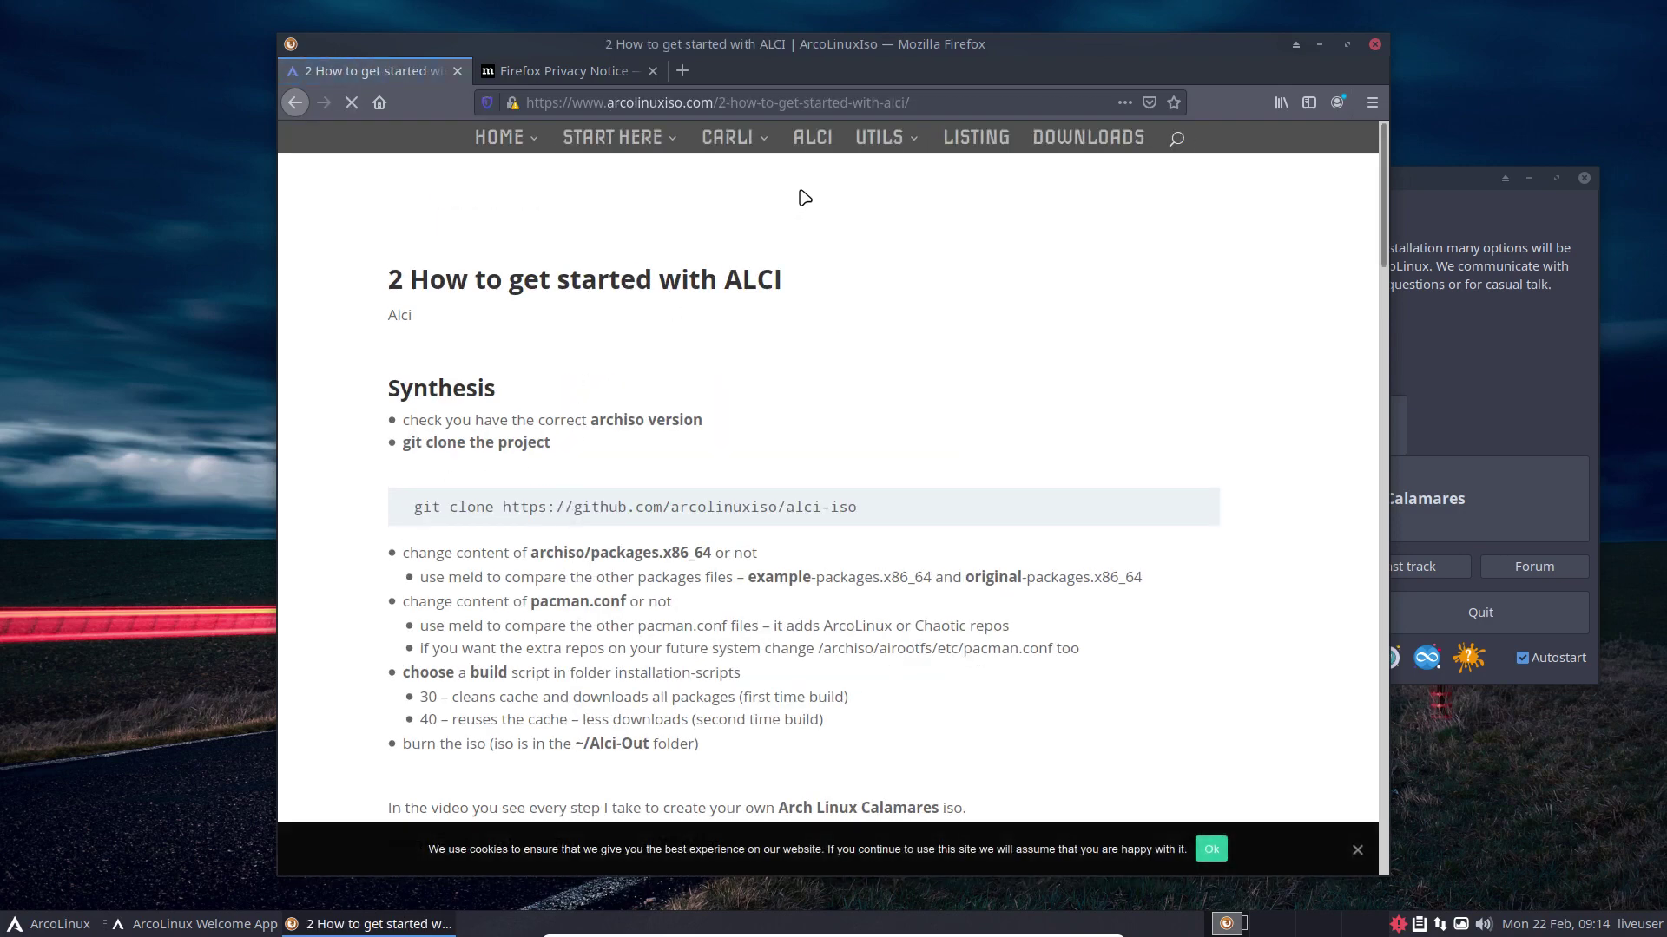
pyautogui.click(813, 138)
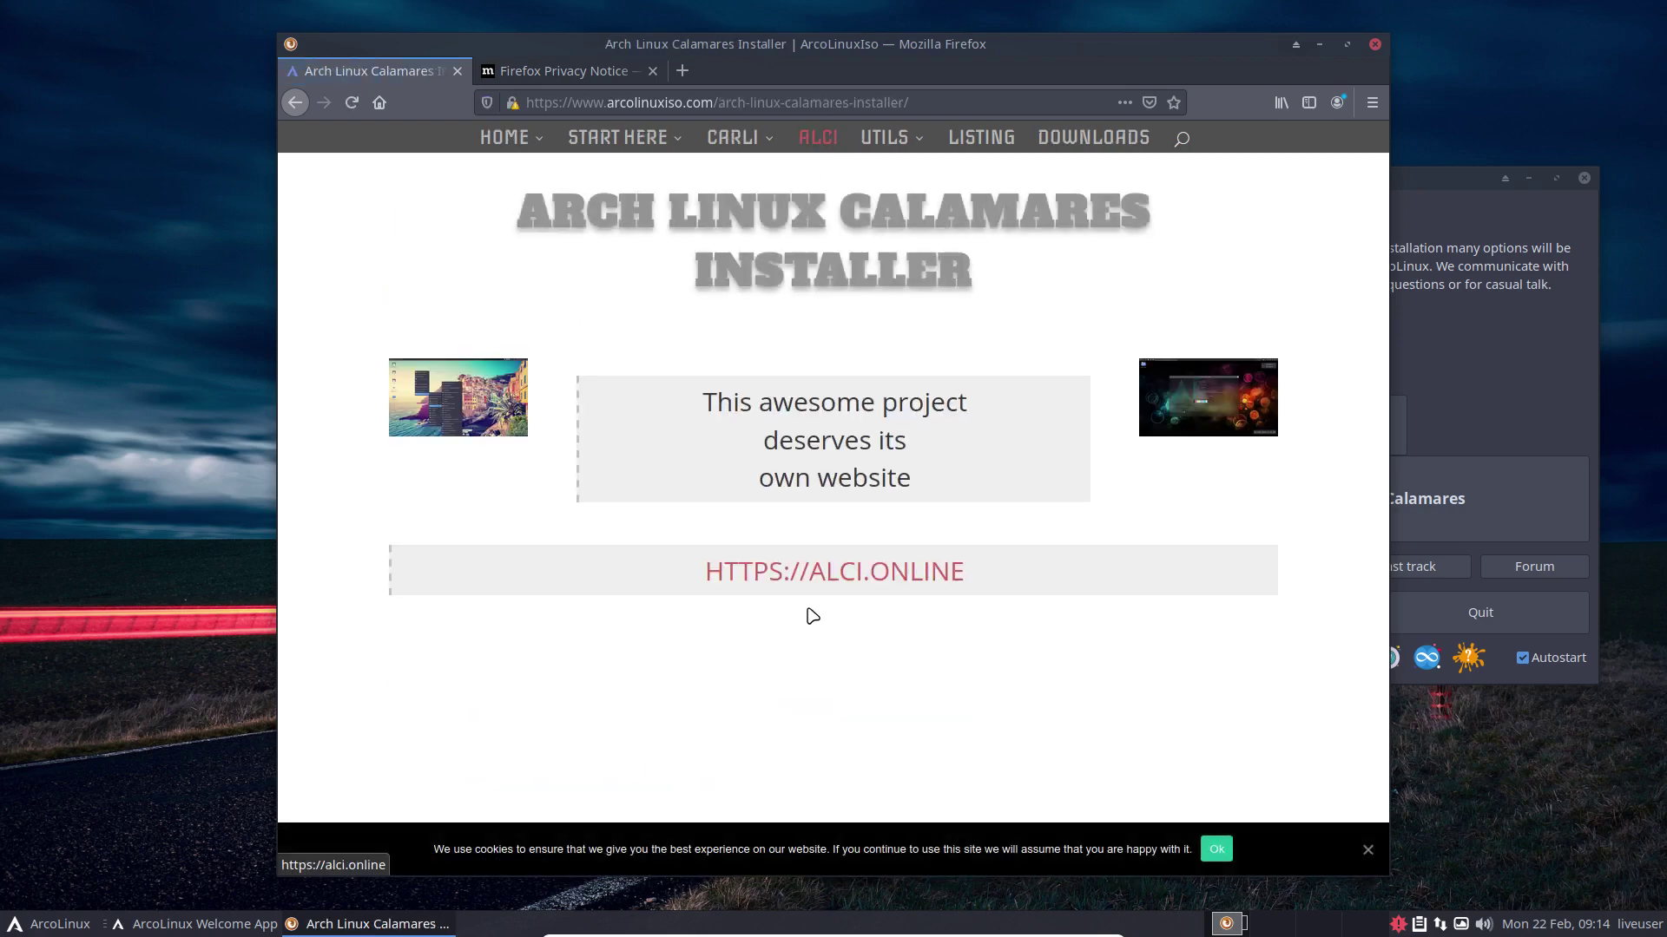
pyautogui.click(829, 582)
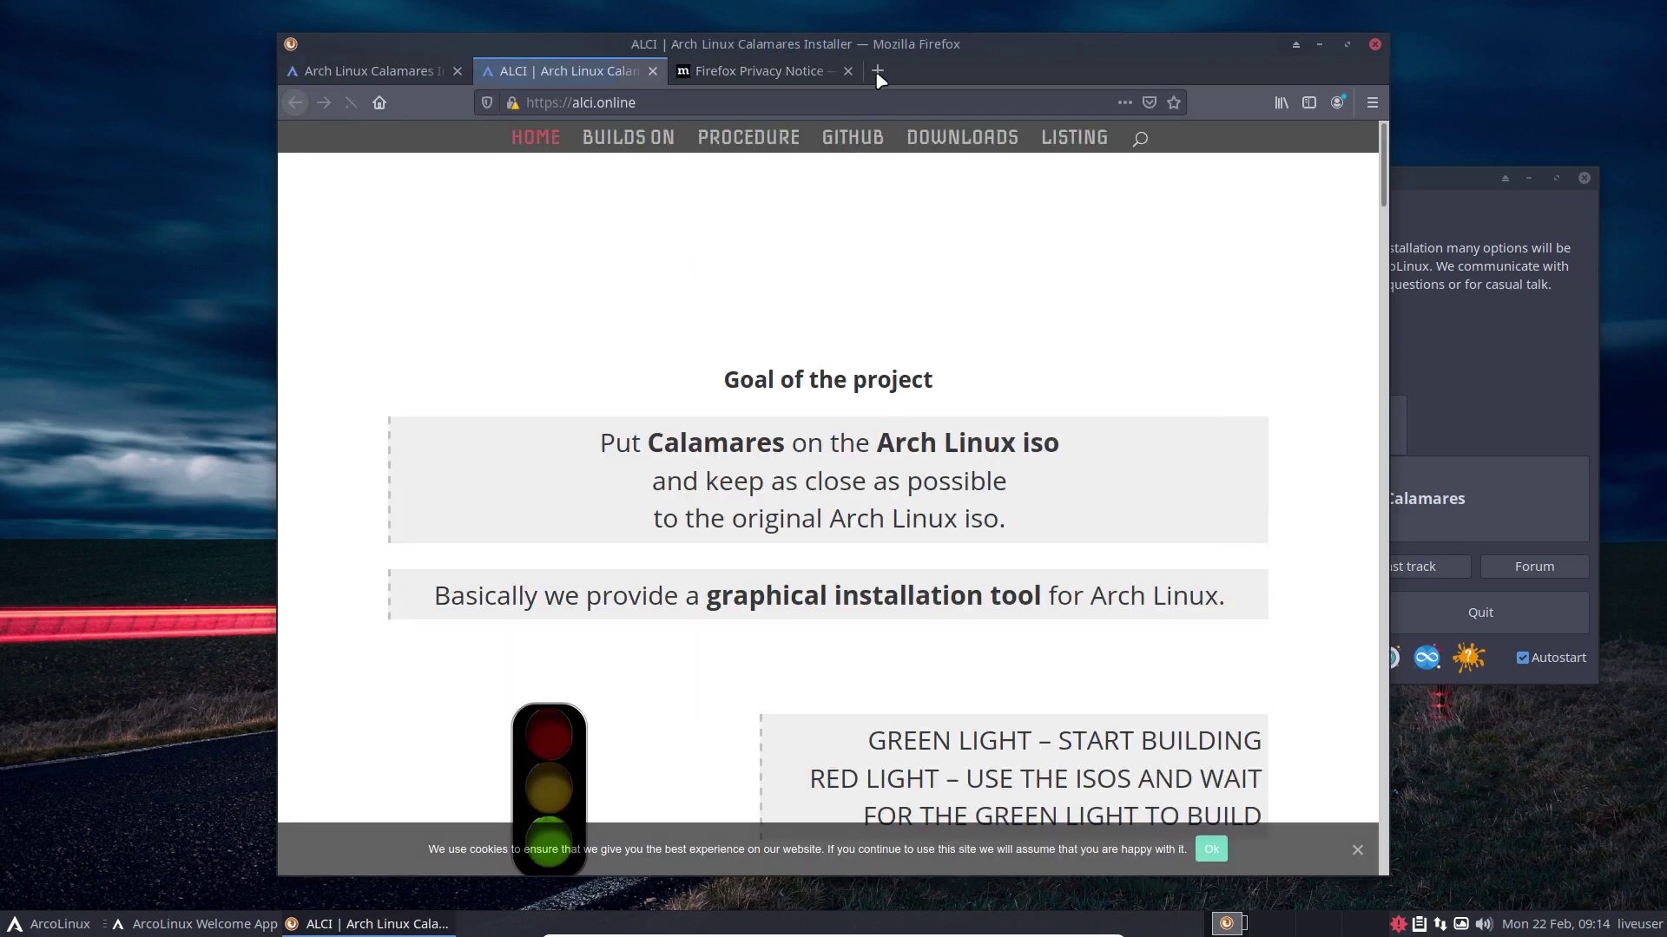
pyautogui.doubleClick(903, 70)
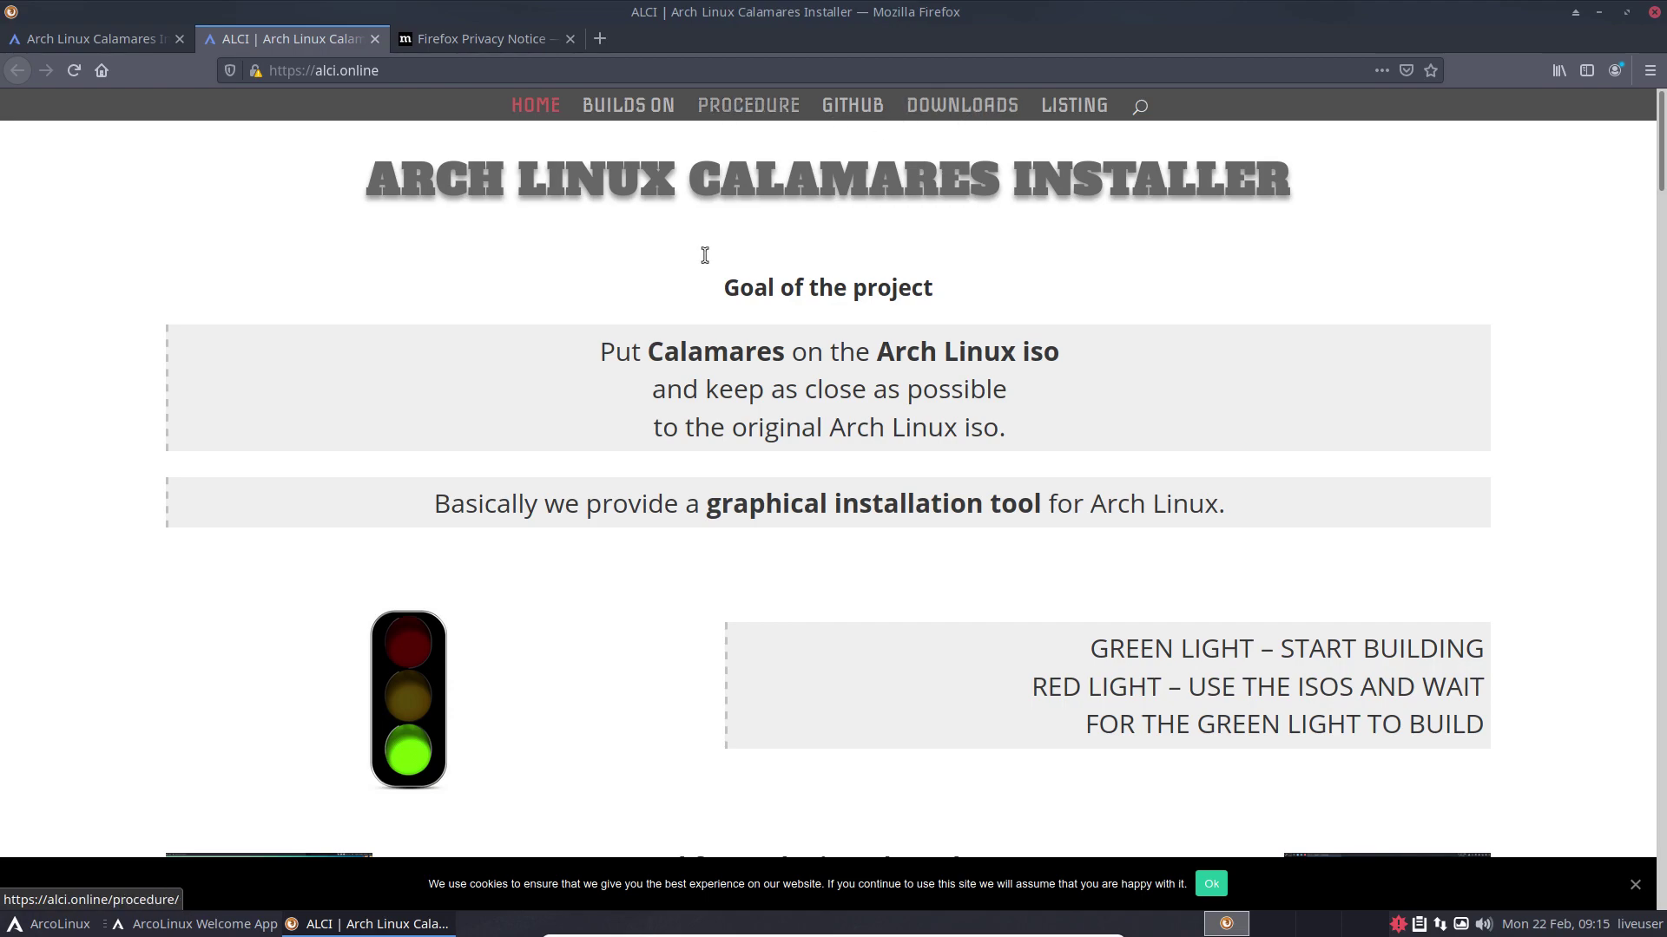
# Step: Find 'btrfs' on alci.online and open post 19 about using BTRFS by default
pyautogui.scroll(-10, 653, 601)
pyautogui.scroll(5, 649, 596)
pyautogui.scroll(-5, 659, 592)
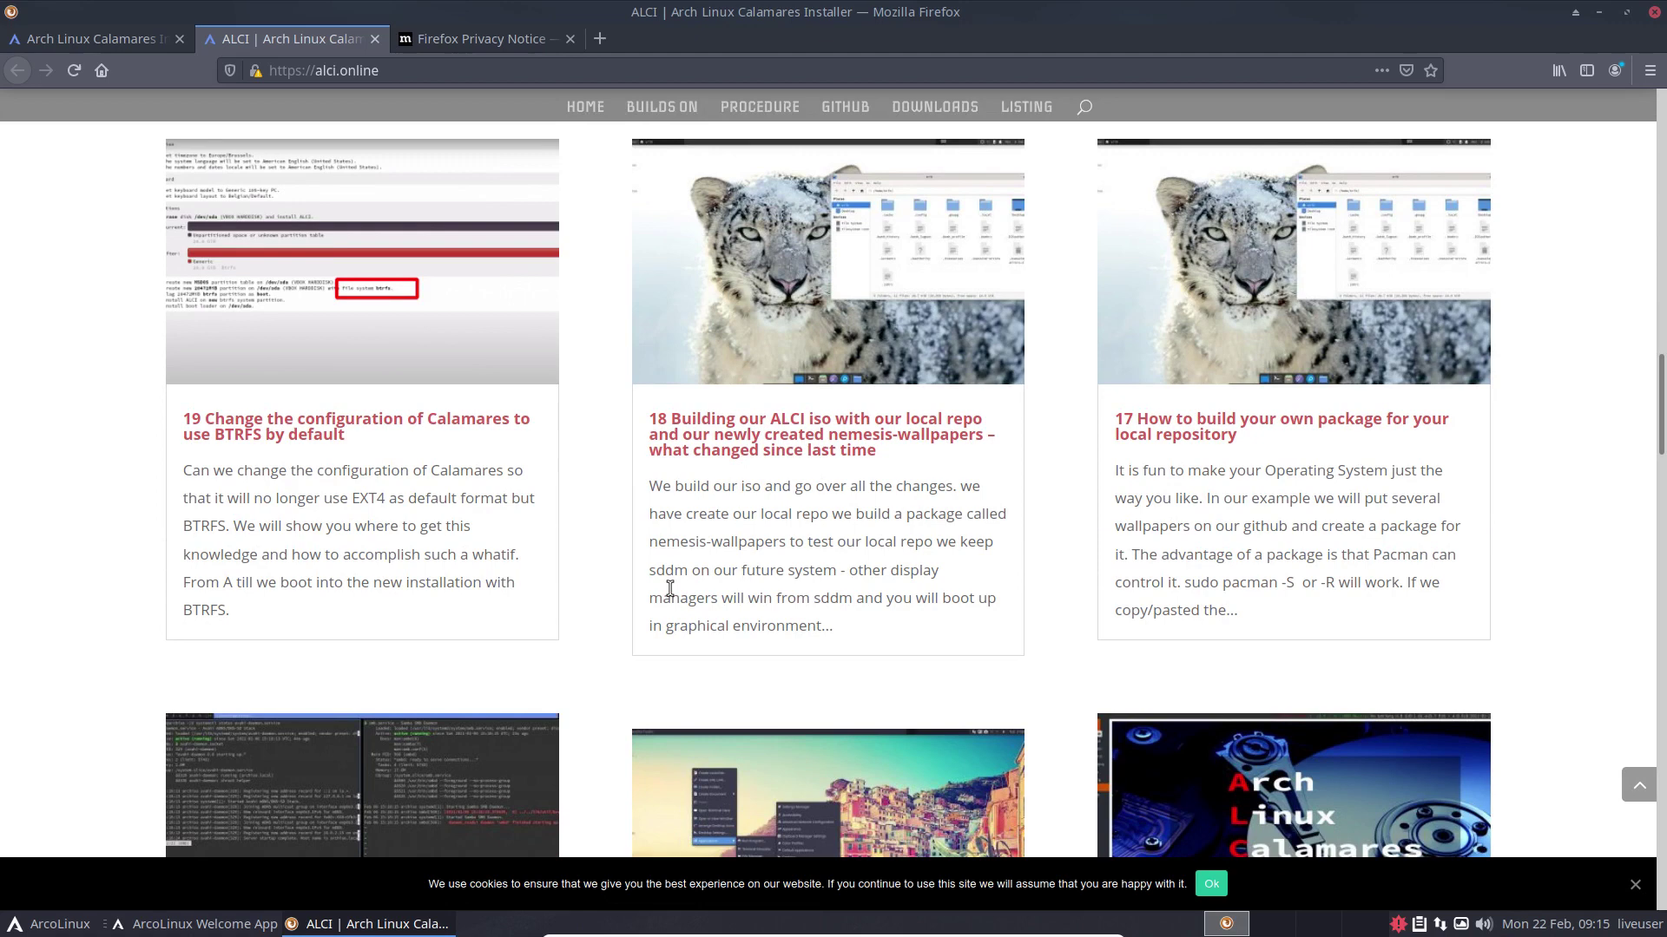
pyautogui.hotkey('ctrl', 'f')
pyautogui.write('btr')
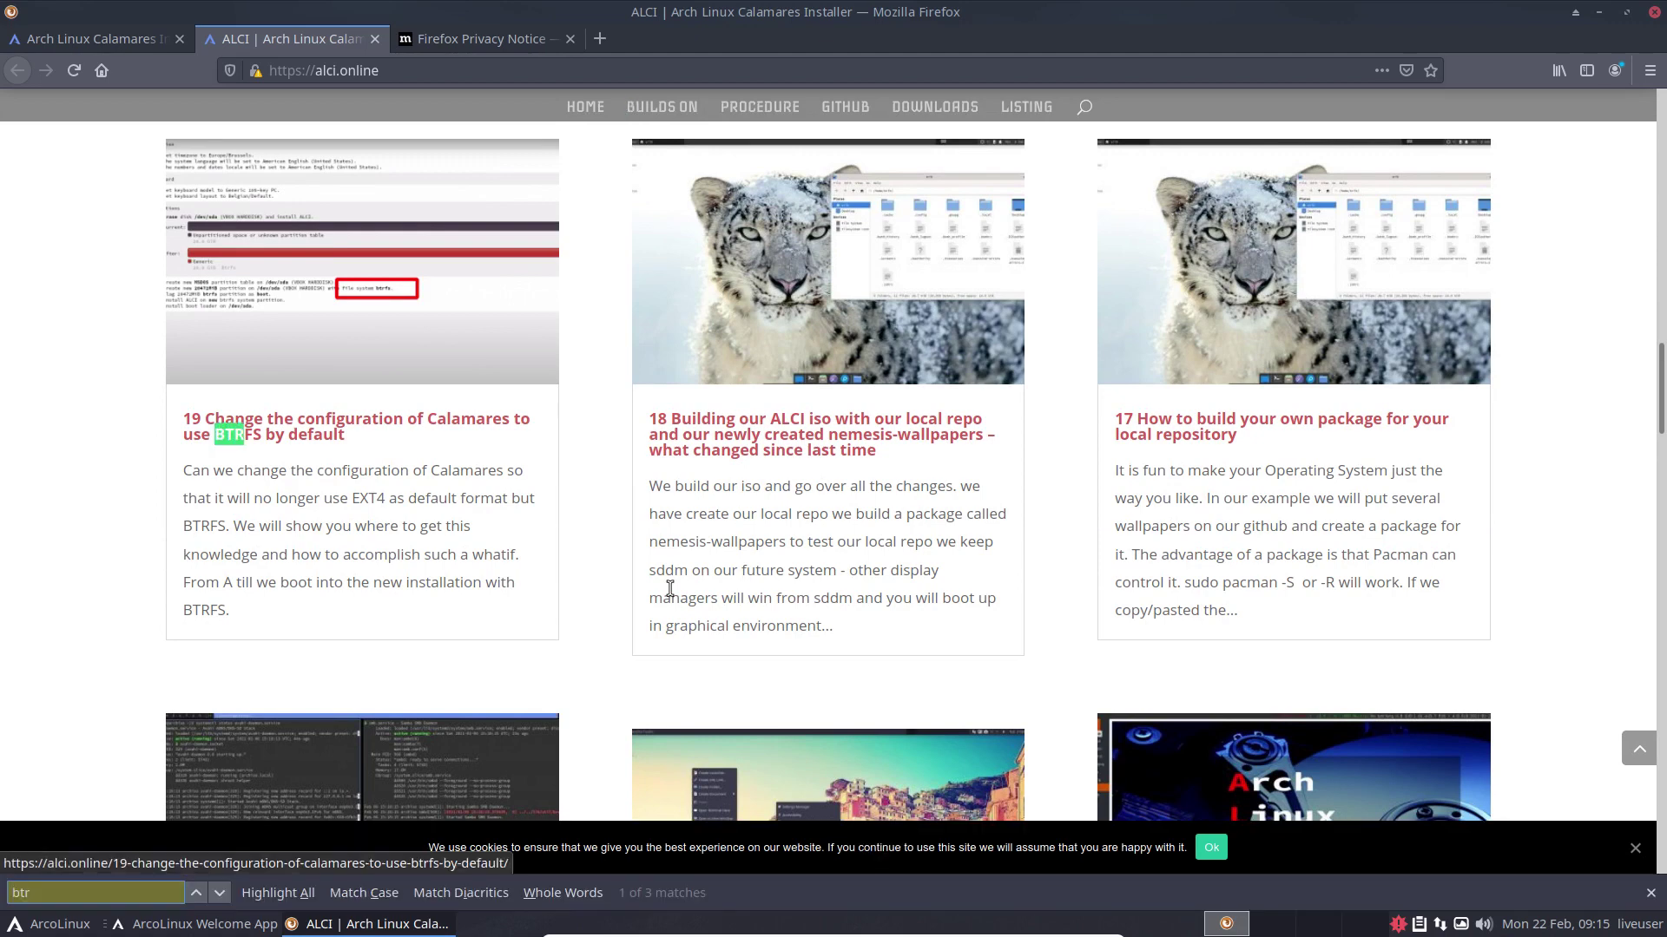
pyautogui.write('fs')
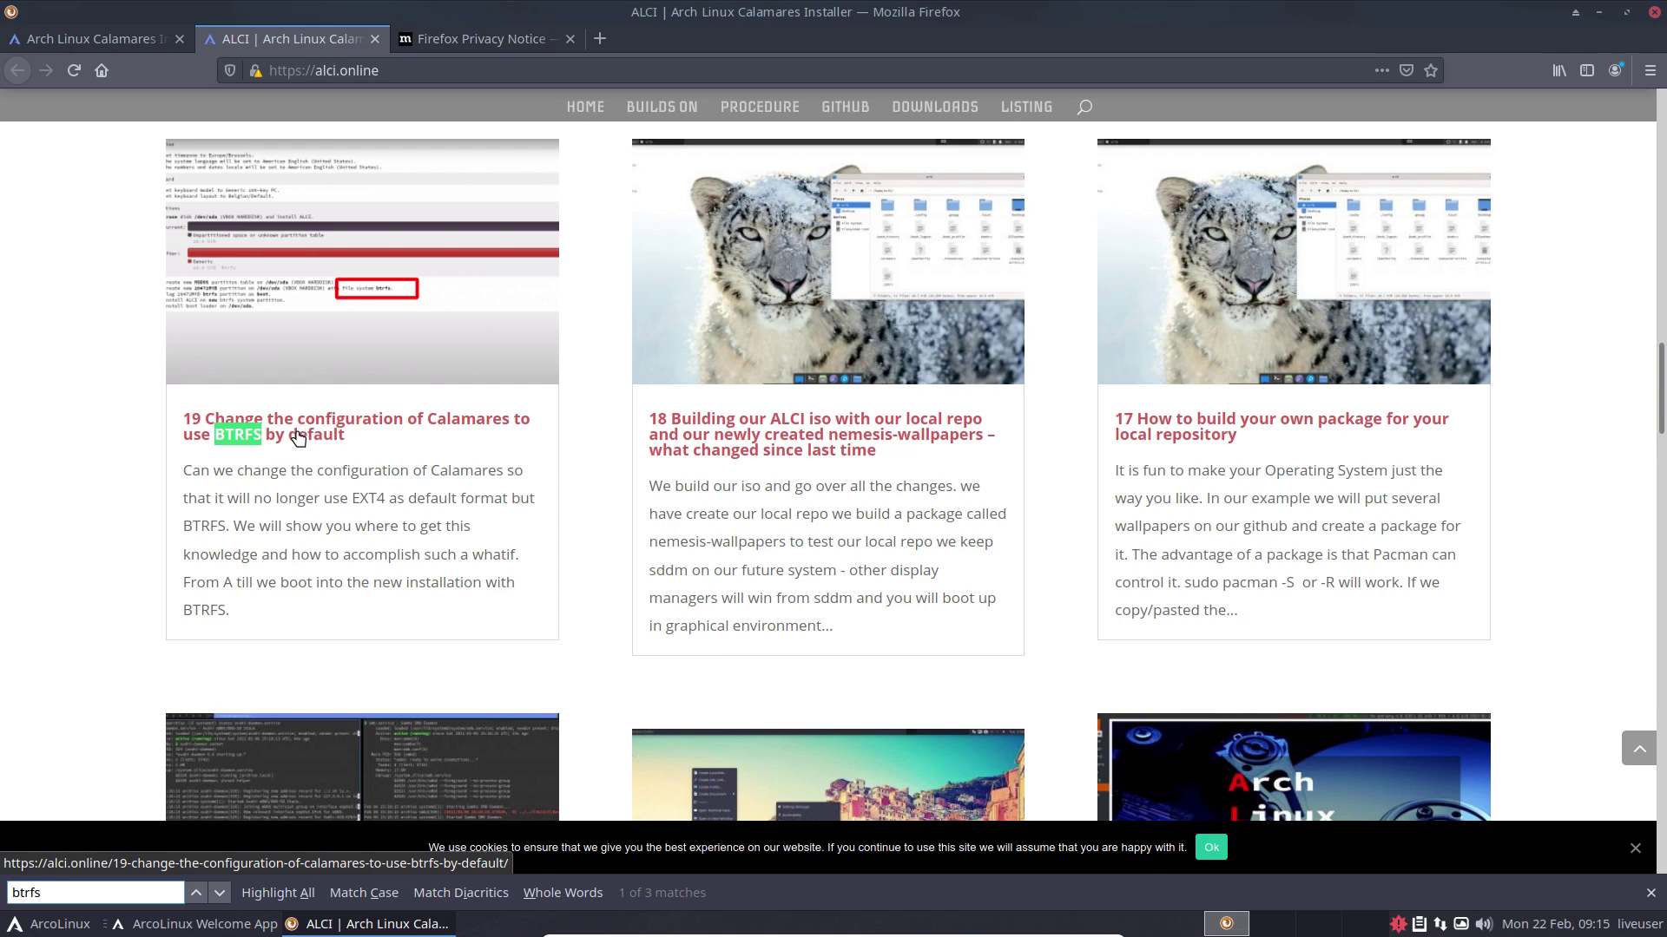
pyautogui.click(315, 440)
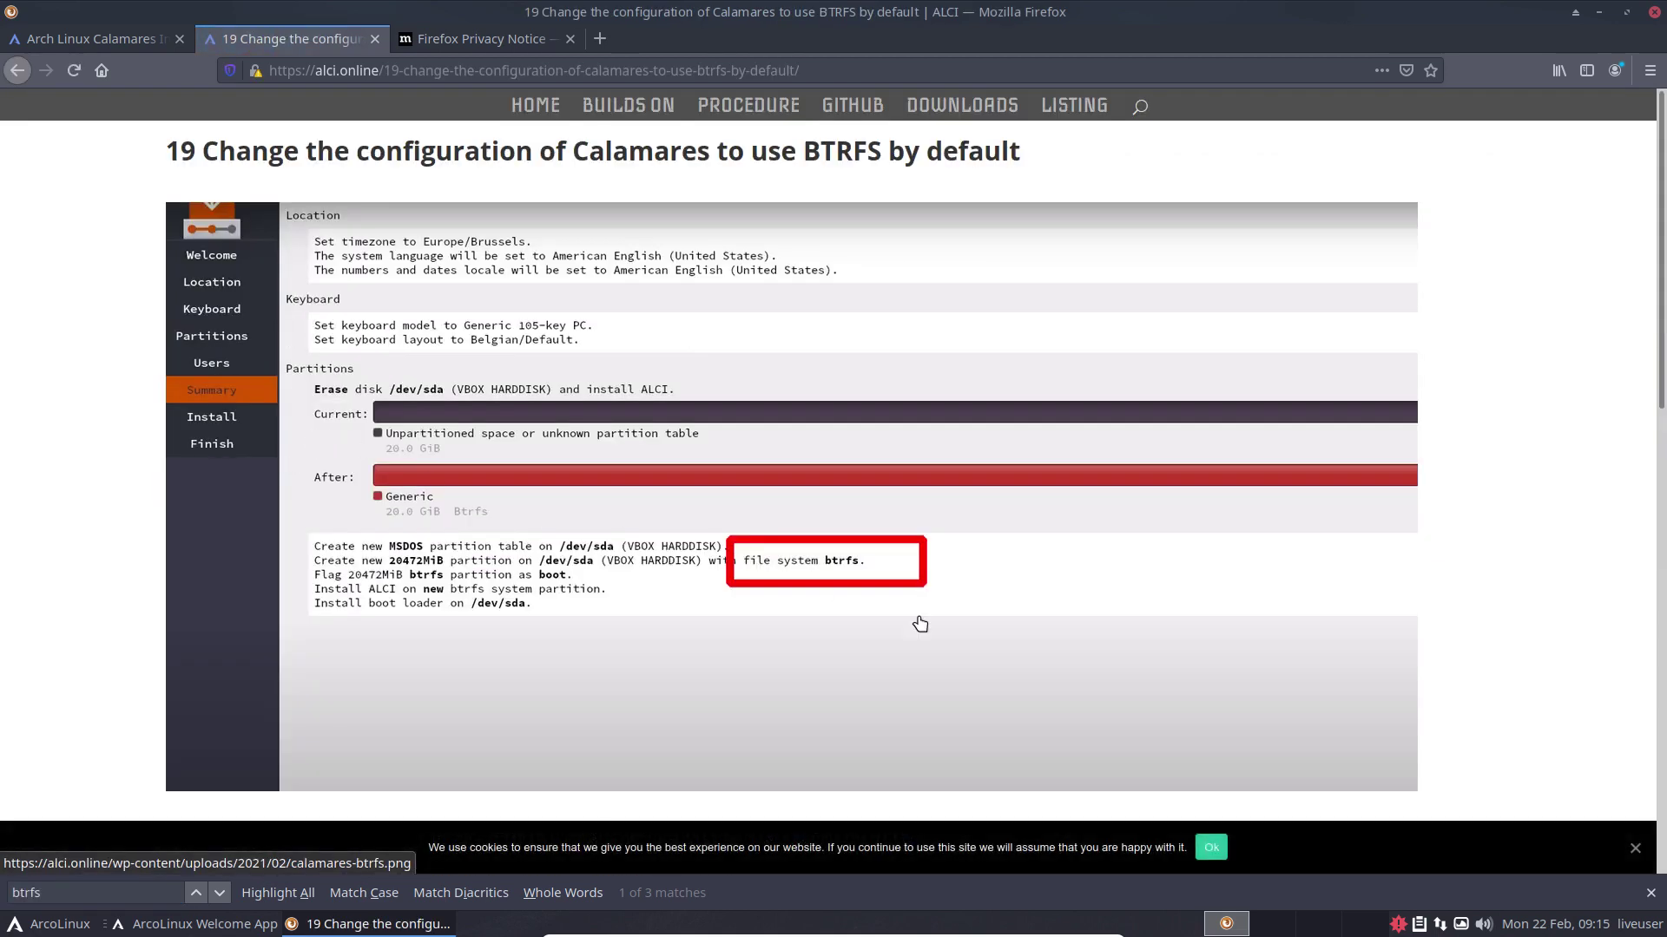
# Step: Dismiss the article's cookie notice, scroll through it, and minimize Firefox
pyautogui.click(1212, 847)
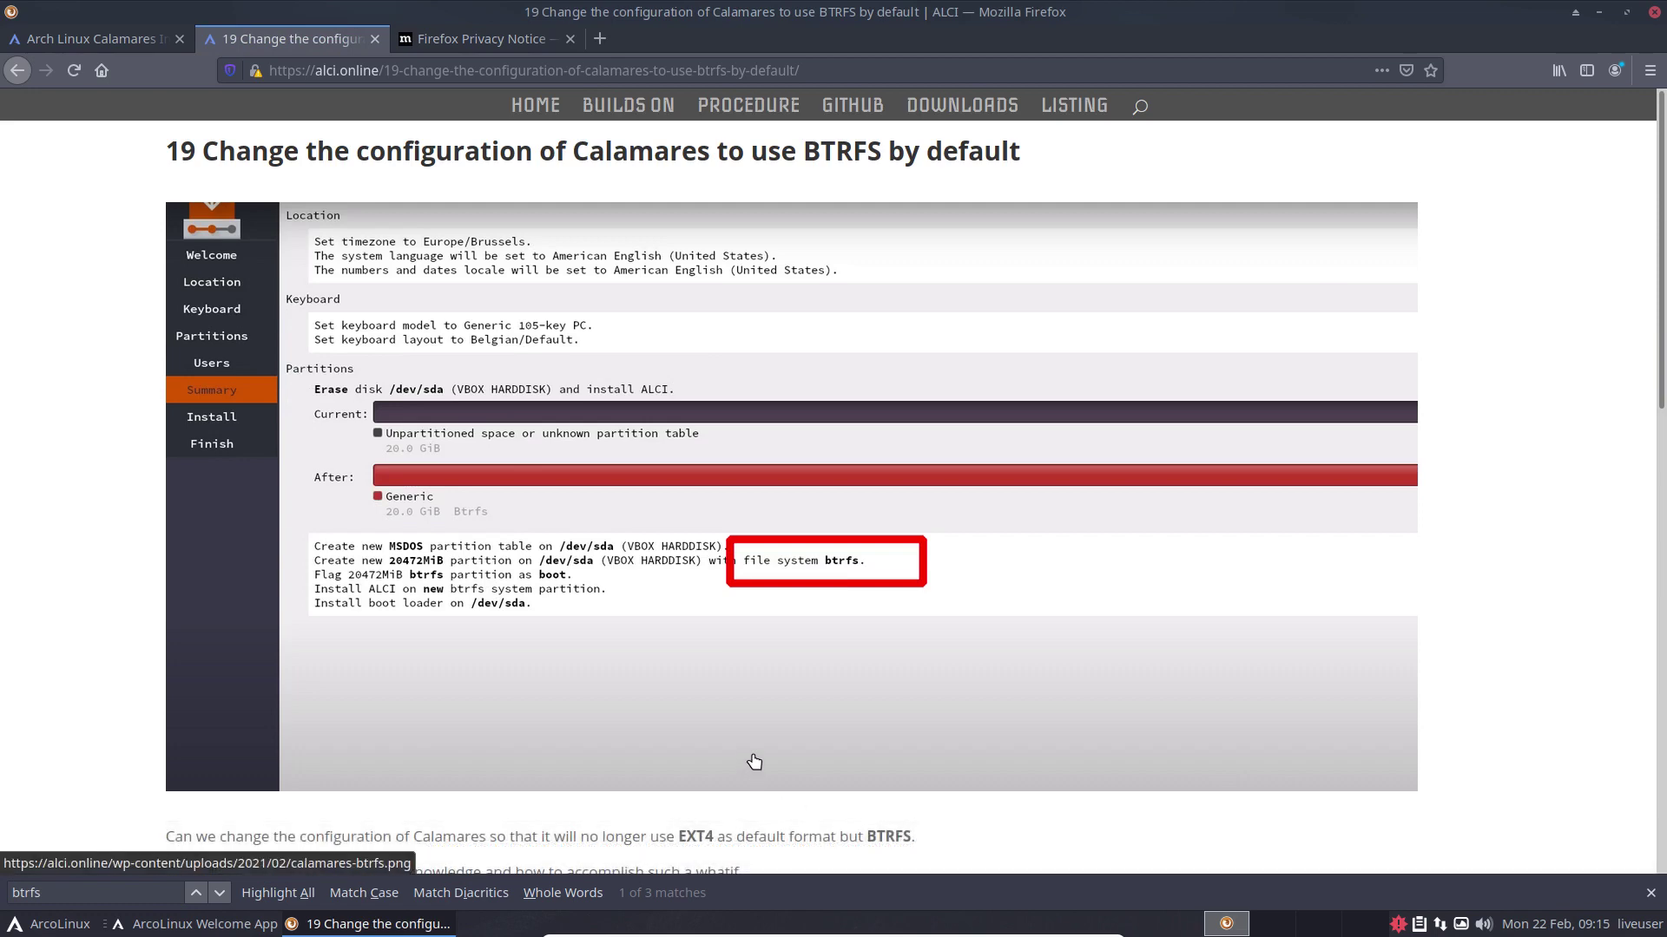
pyautogui.scroll(-4, 753, 762)
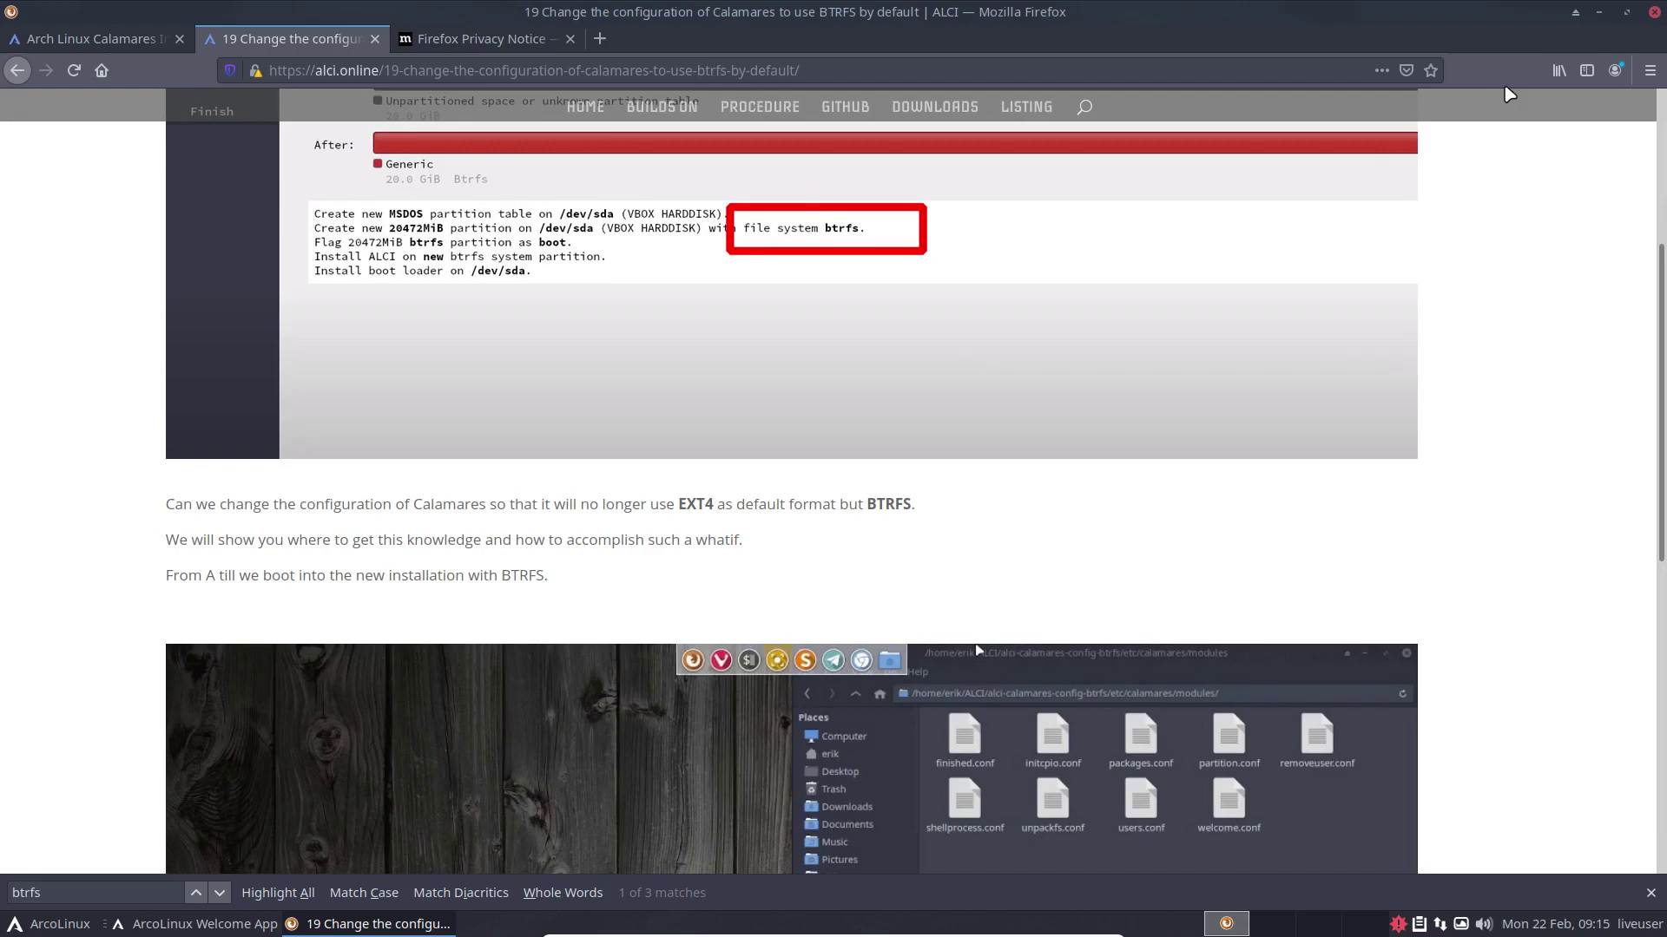
pyautogui.click(1598, 13)
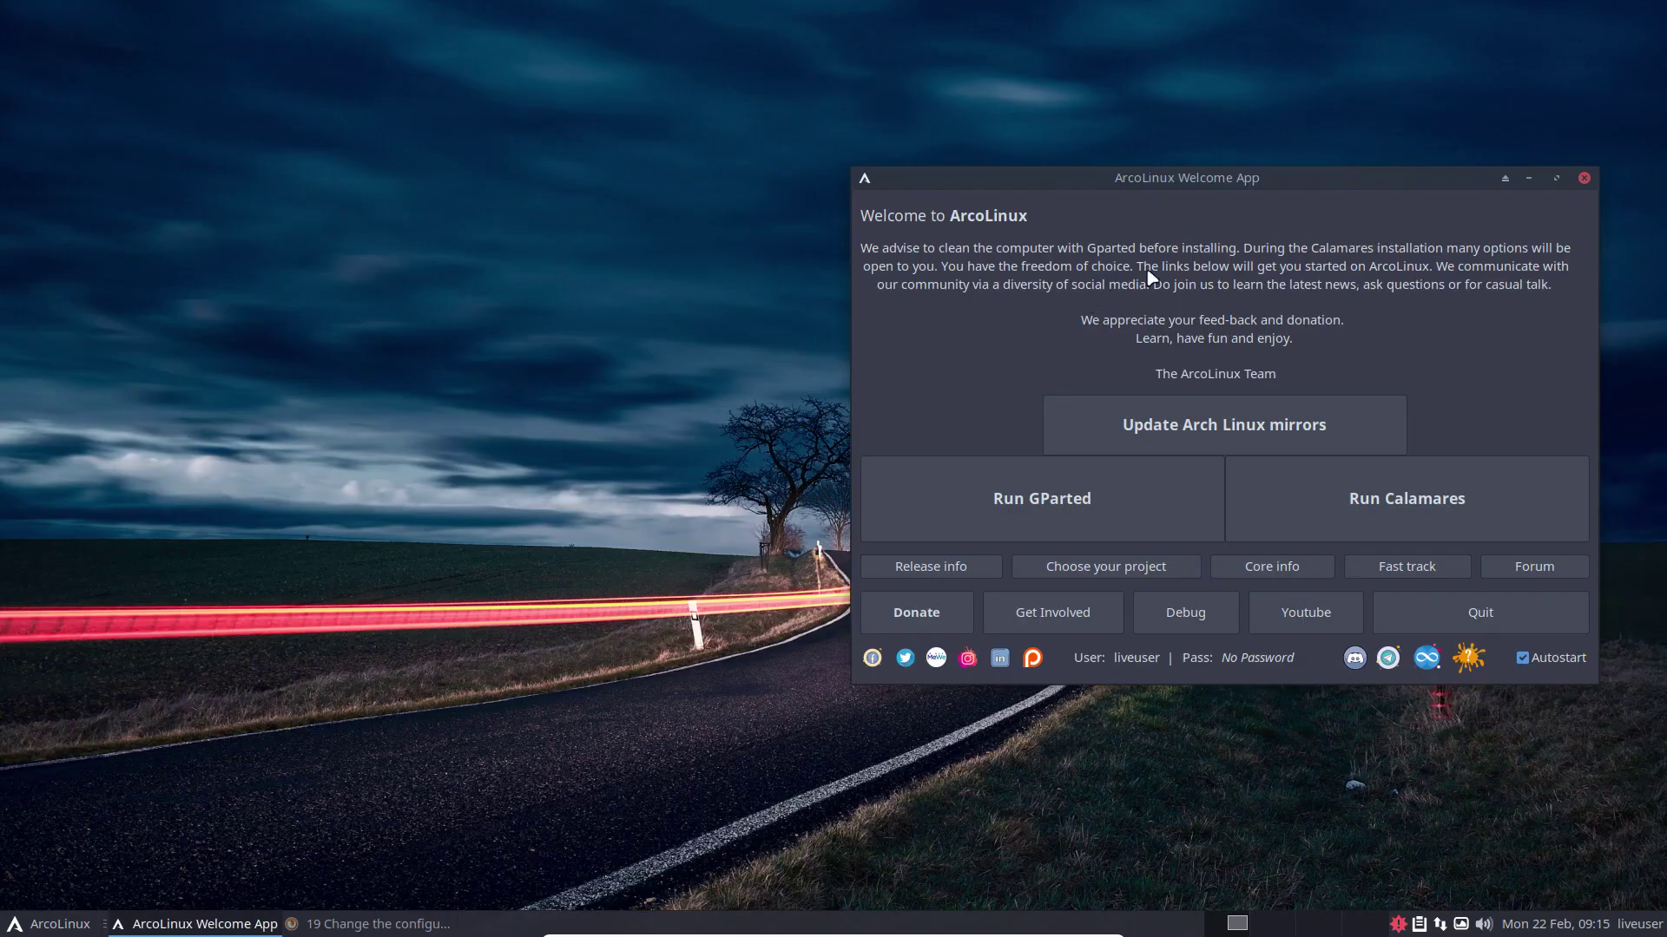
pyautogui.moveTo(1254, 190); pyautogui.dragTo(849, 175)
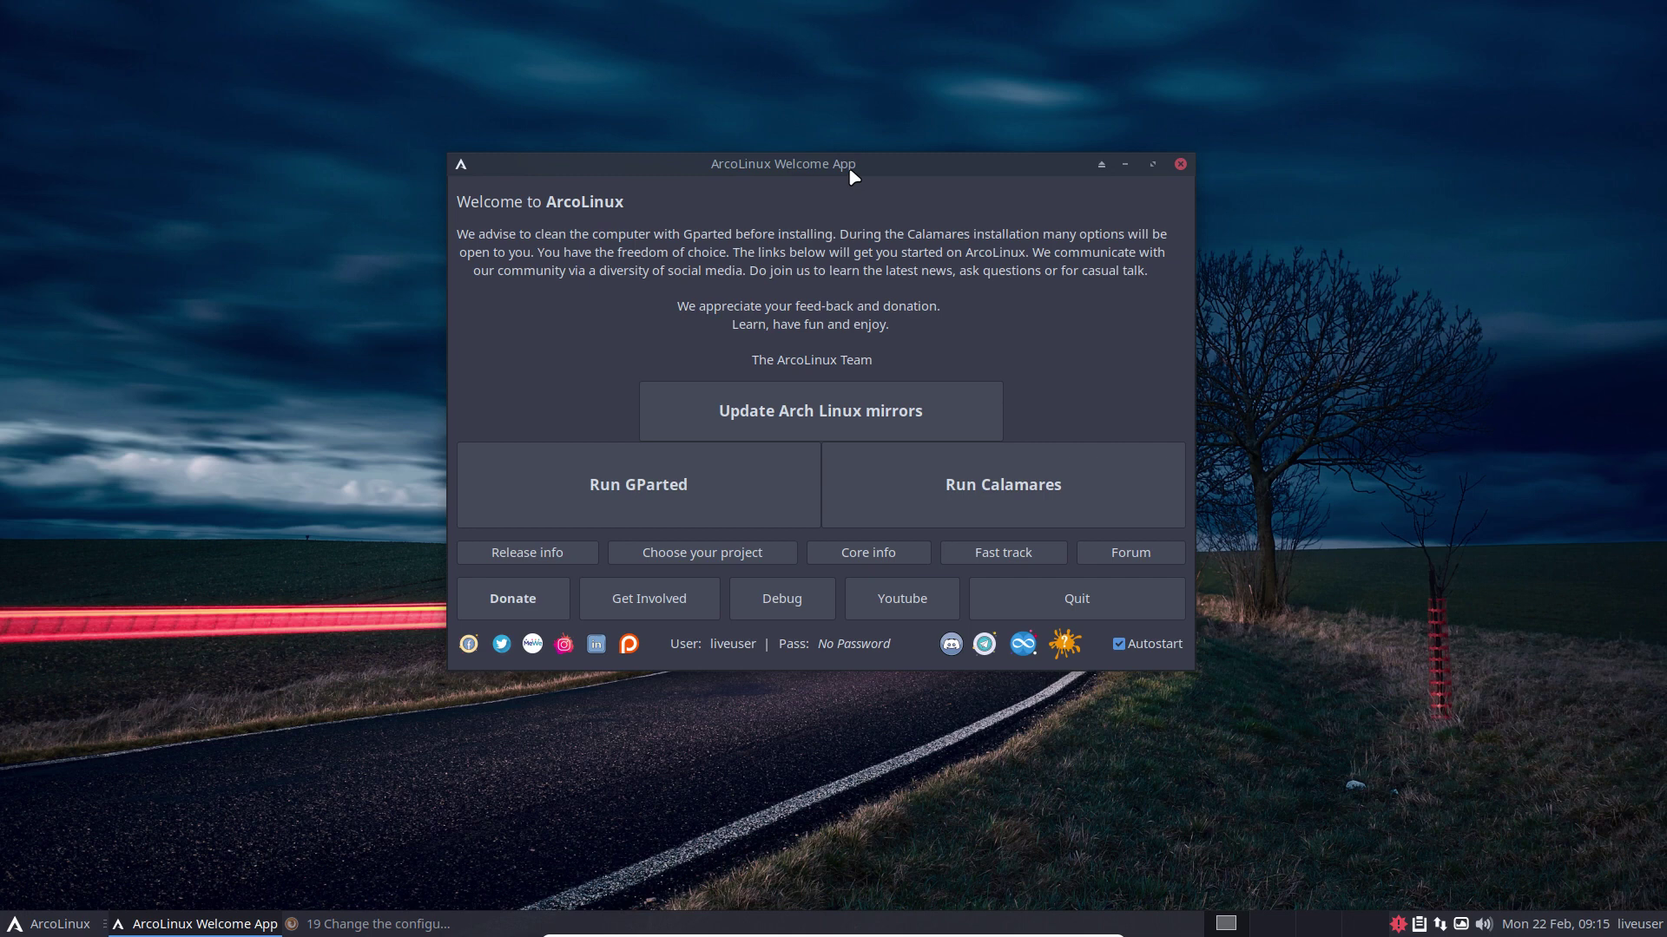
pyautogui.moveTo(849, 171); pyautogui.dragTo(1320, 160)
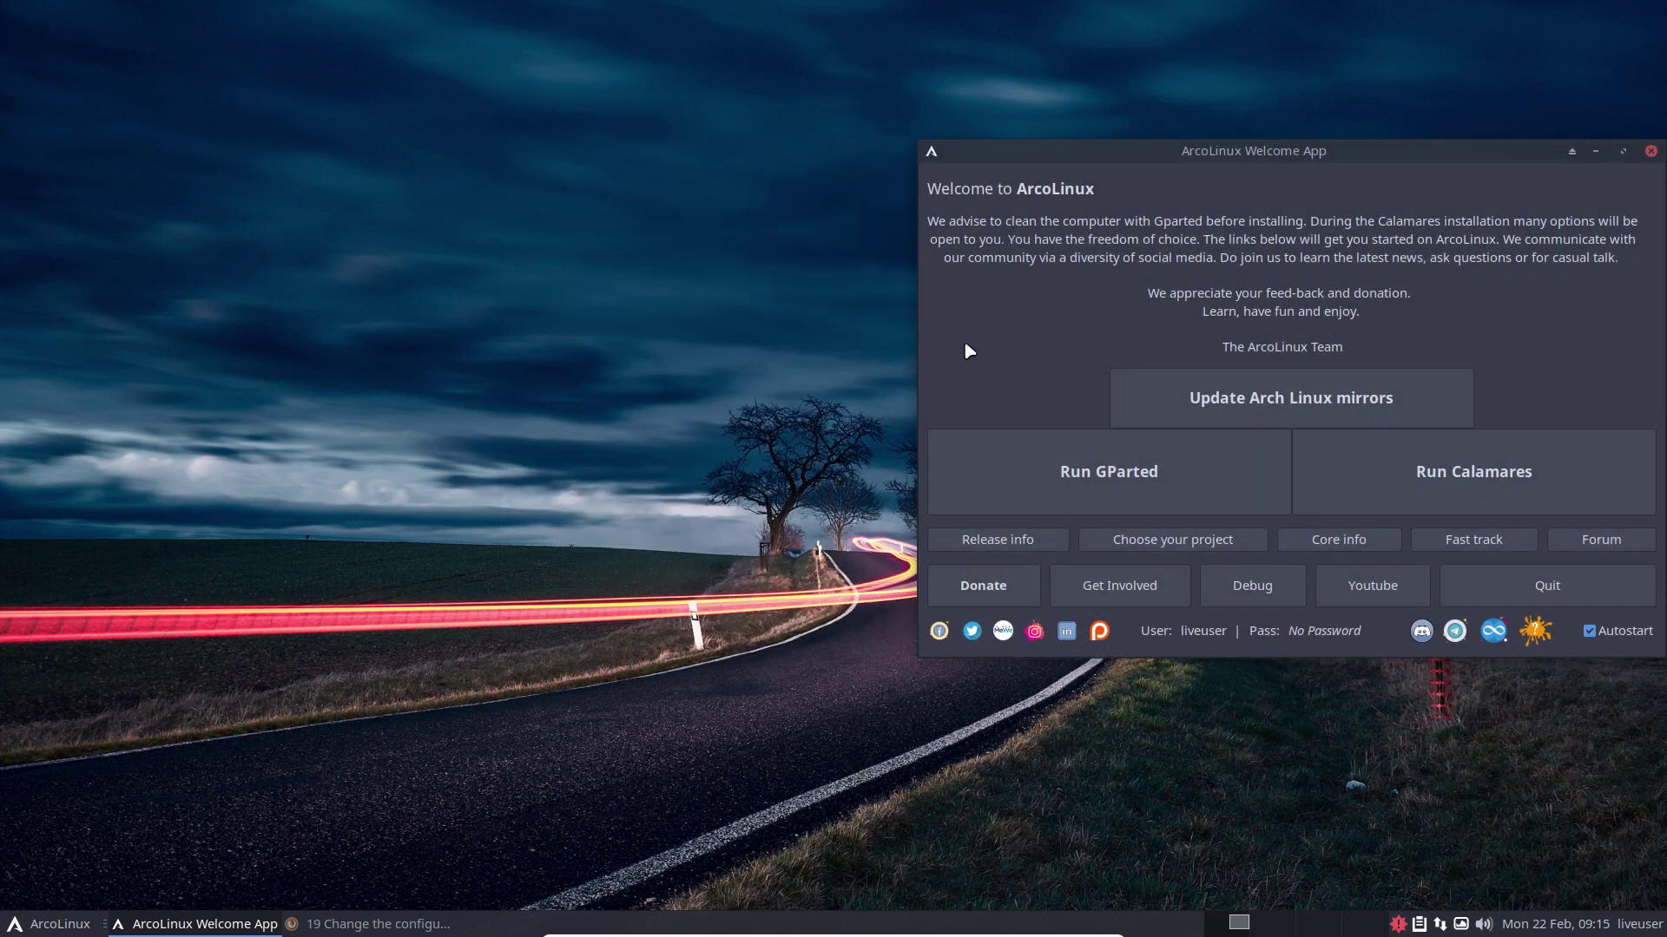
# Step: Open Thunar and navigate from File System into /etc/calamares
pyautogui.click(432, 385)
pyautogui.press('super+e')
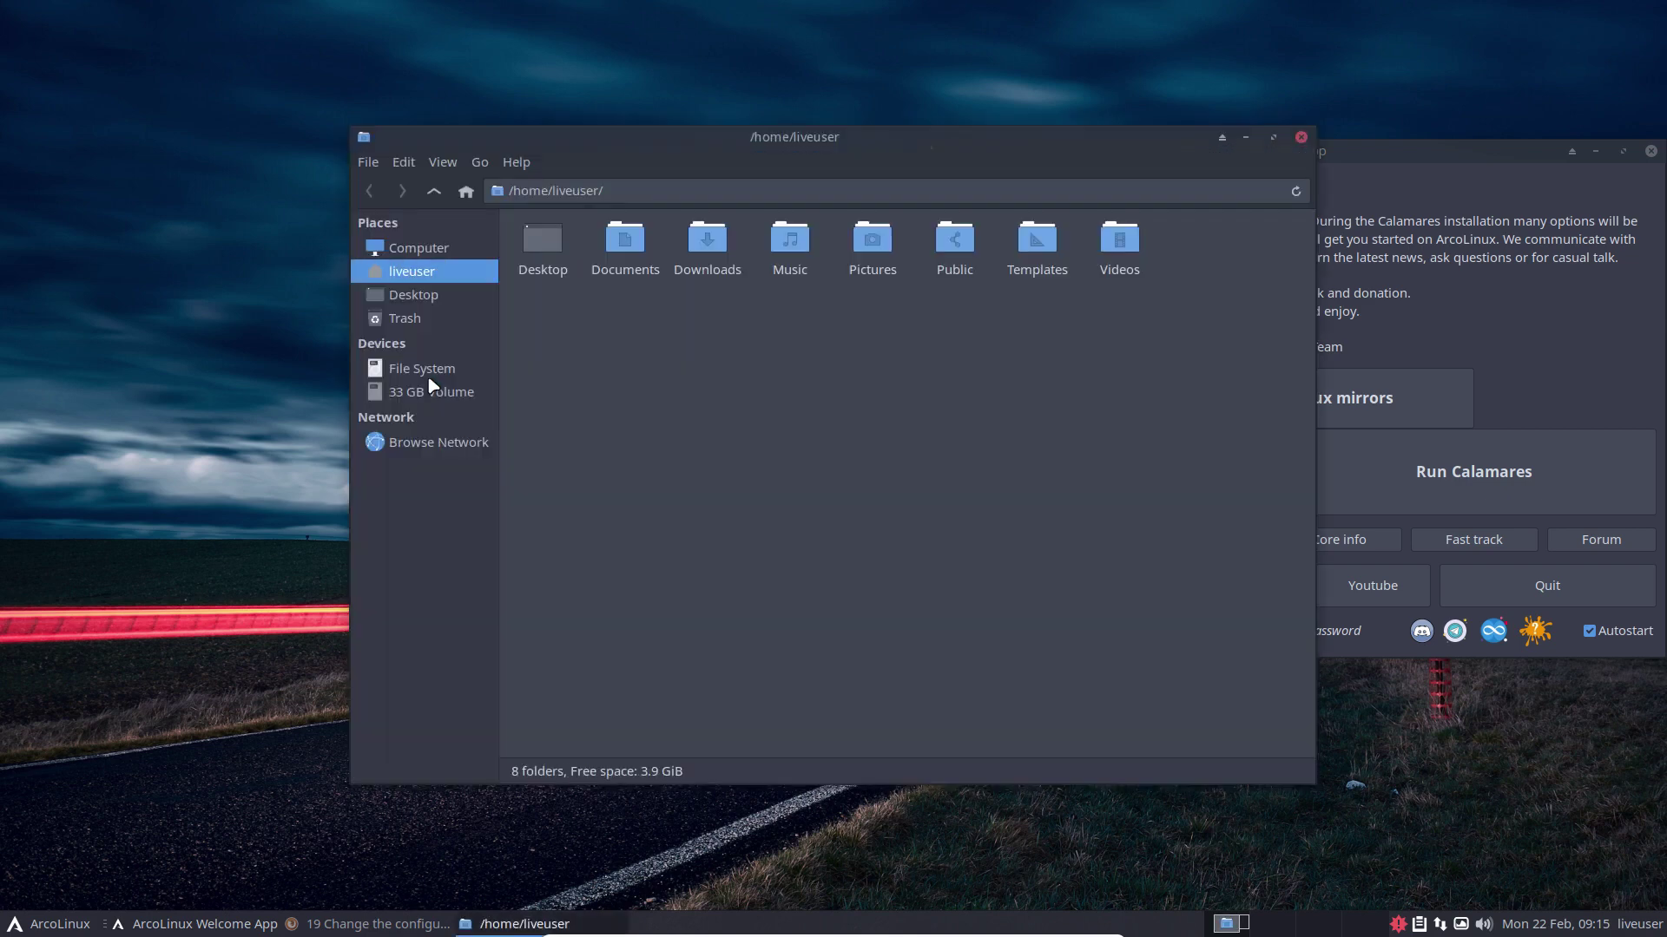
pyautogui.click(404, 248)
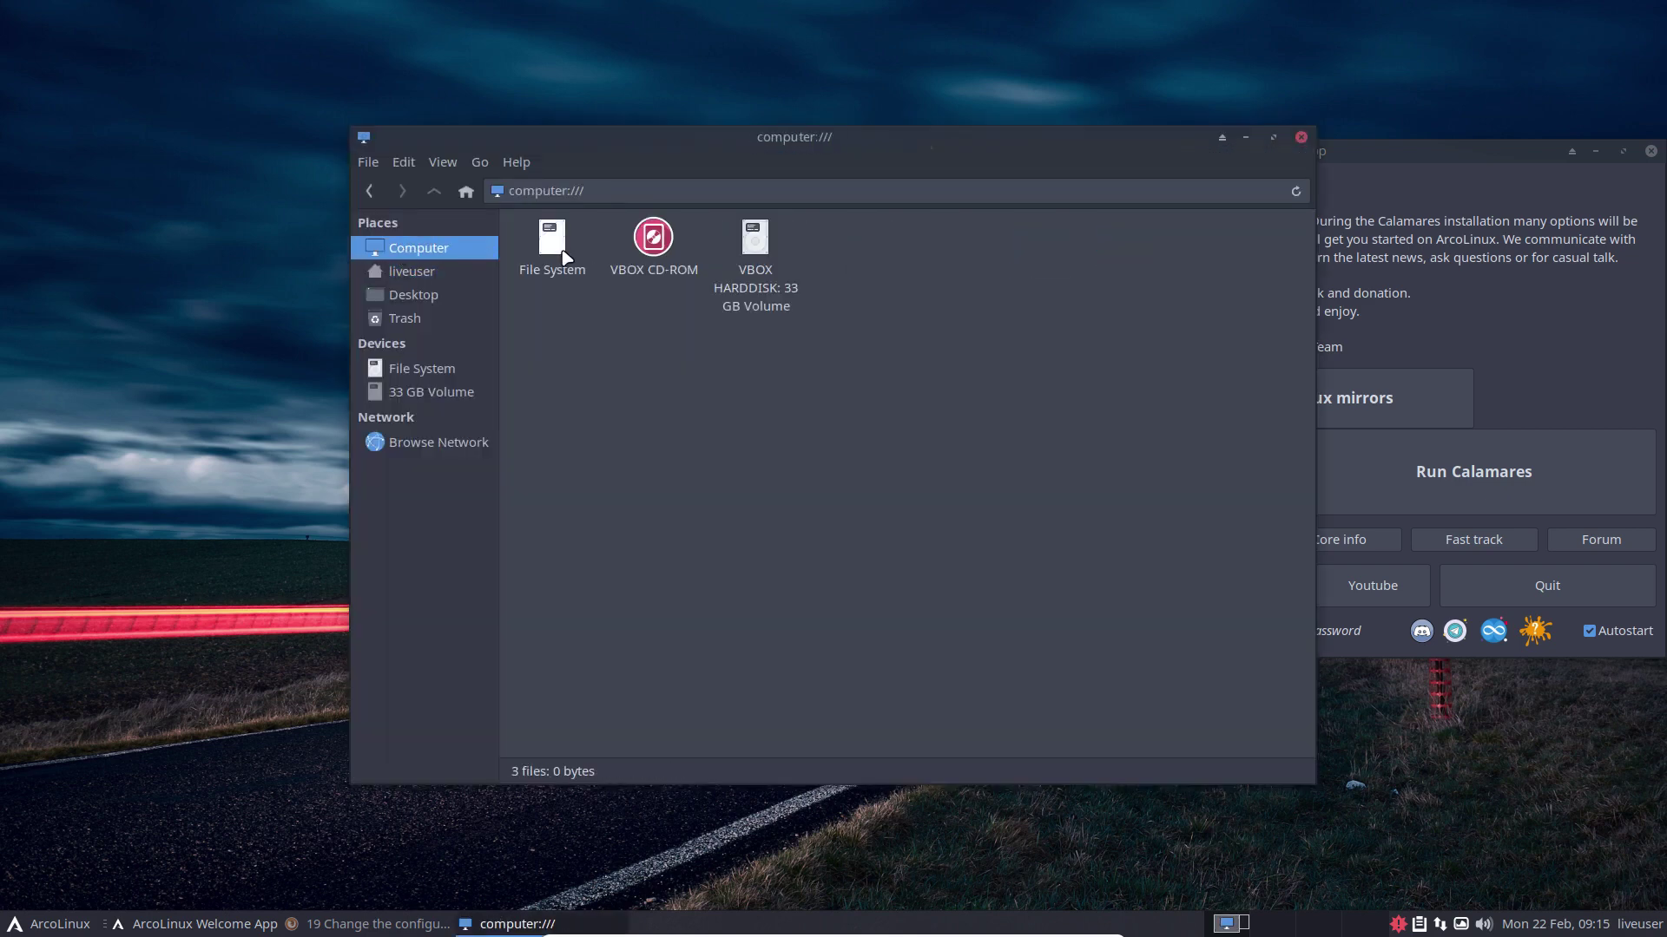
pyautogui.doubleClick(564, 258)
pyautogui.moveTo(695, 139); pyautogui.dragTo(345, 114)
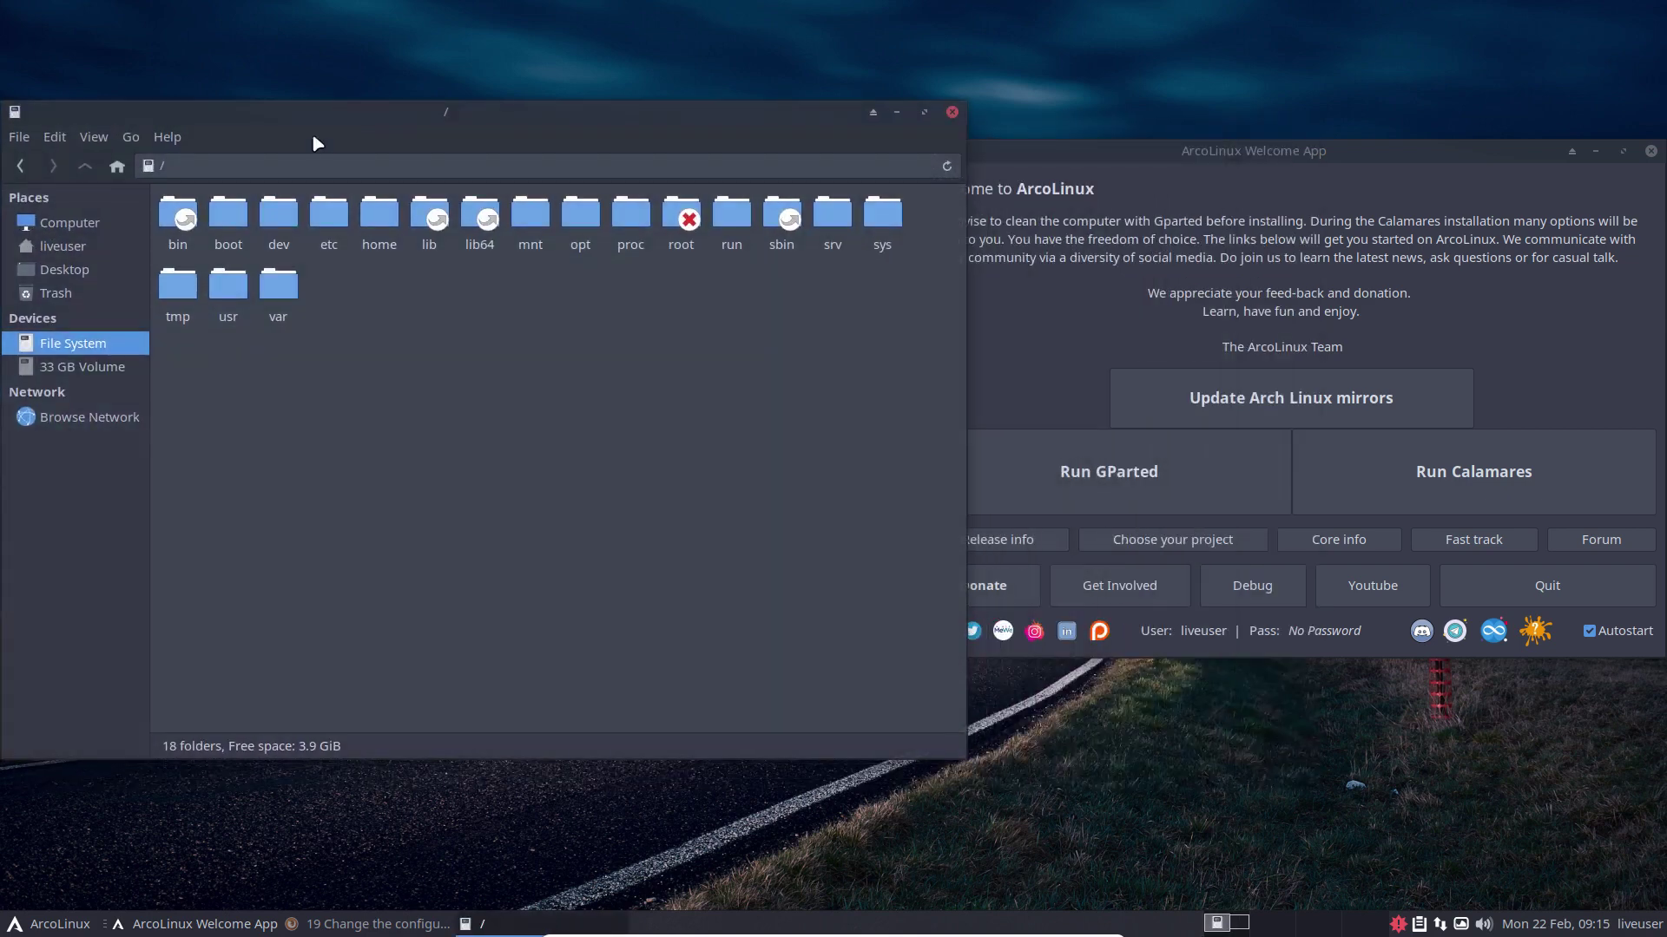
pyautogui.doubleClick(335, 227)
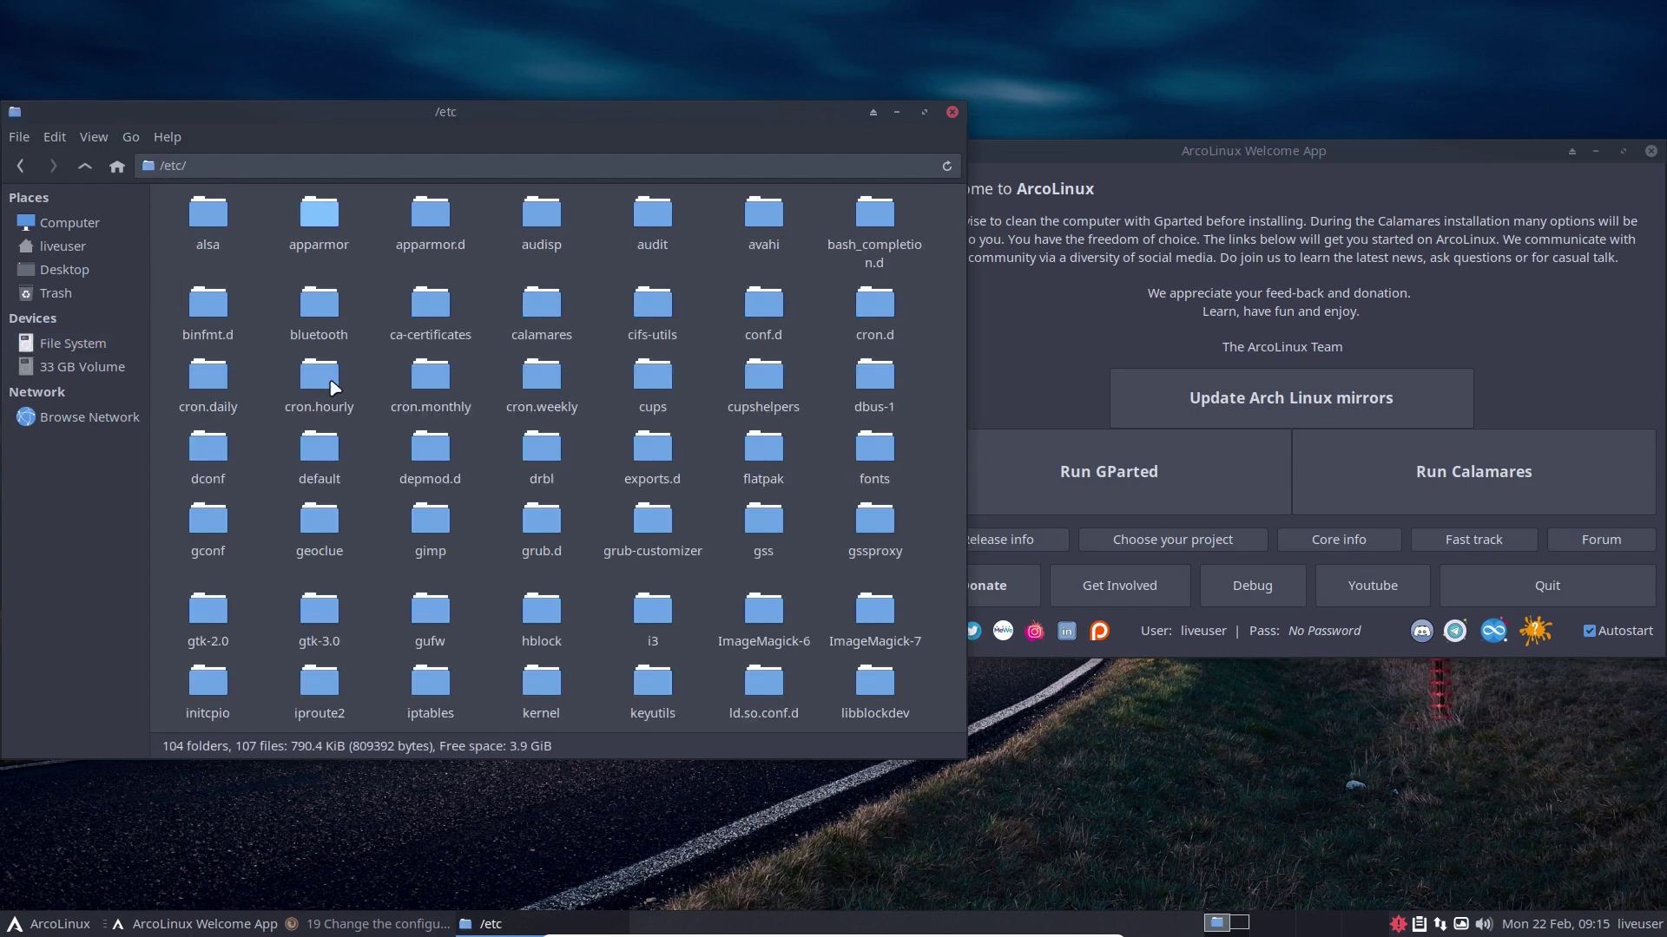
pyautogui.write('cql')
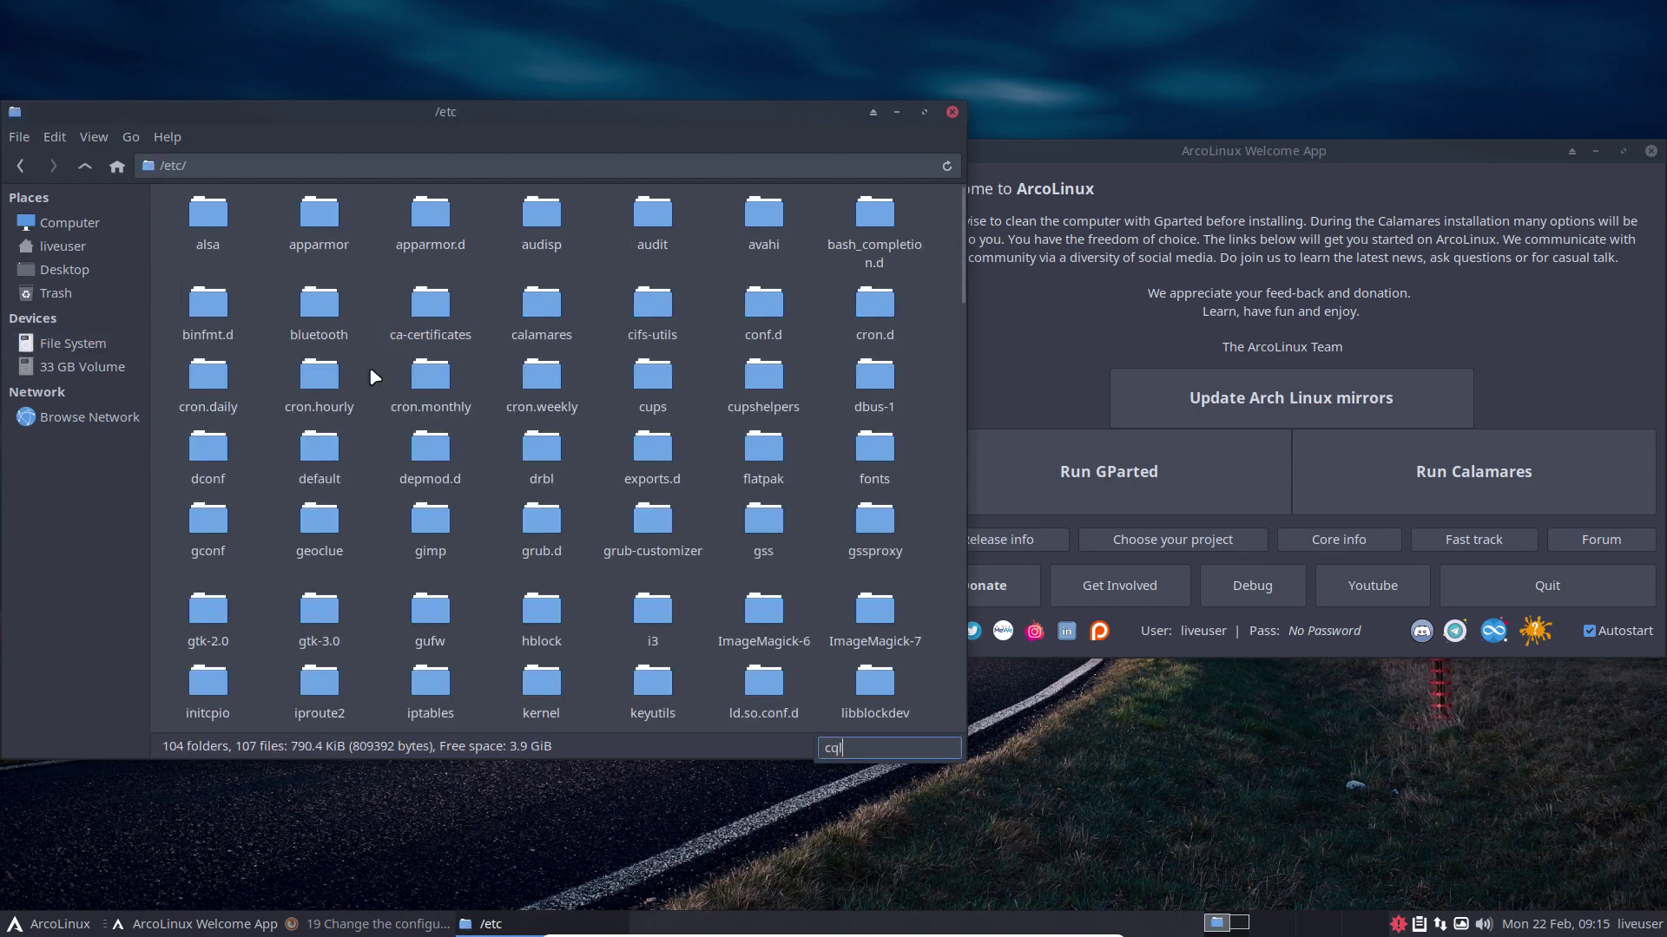
pyautogui.doubleClick(528, 308)
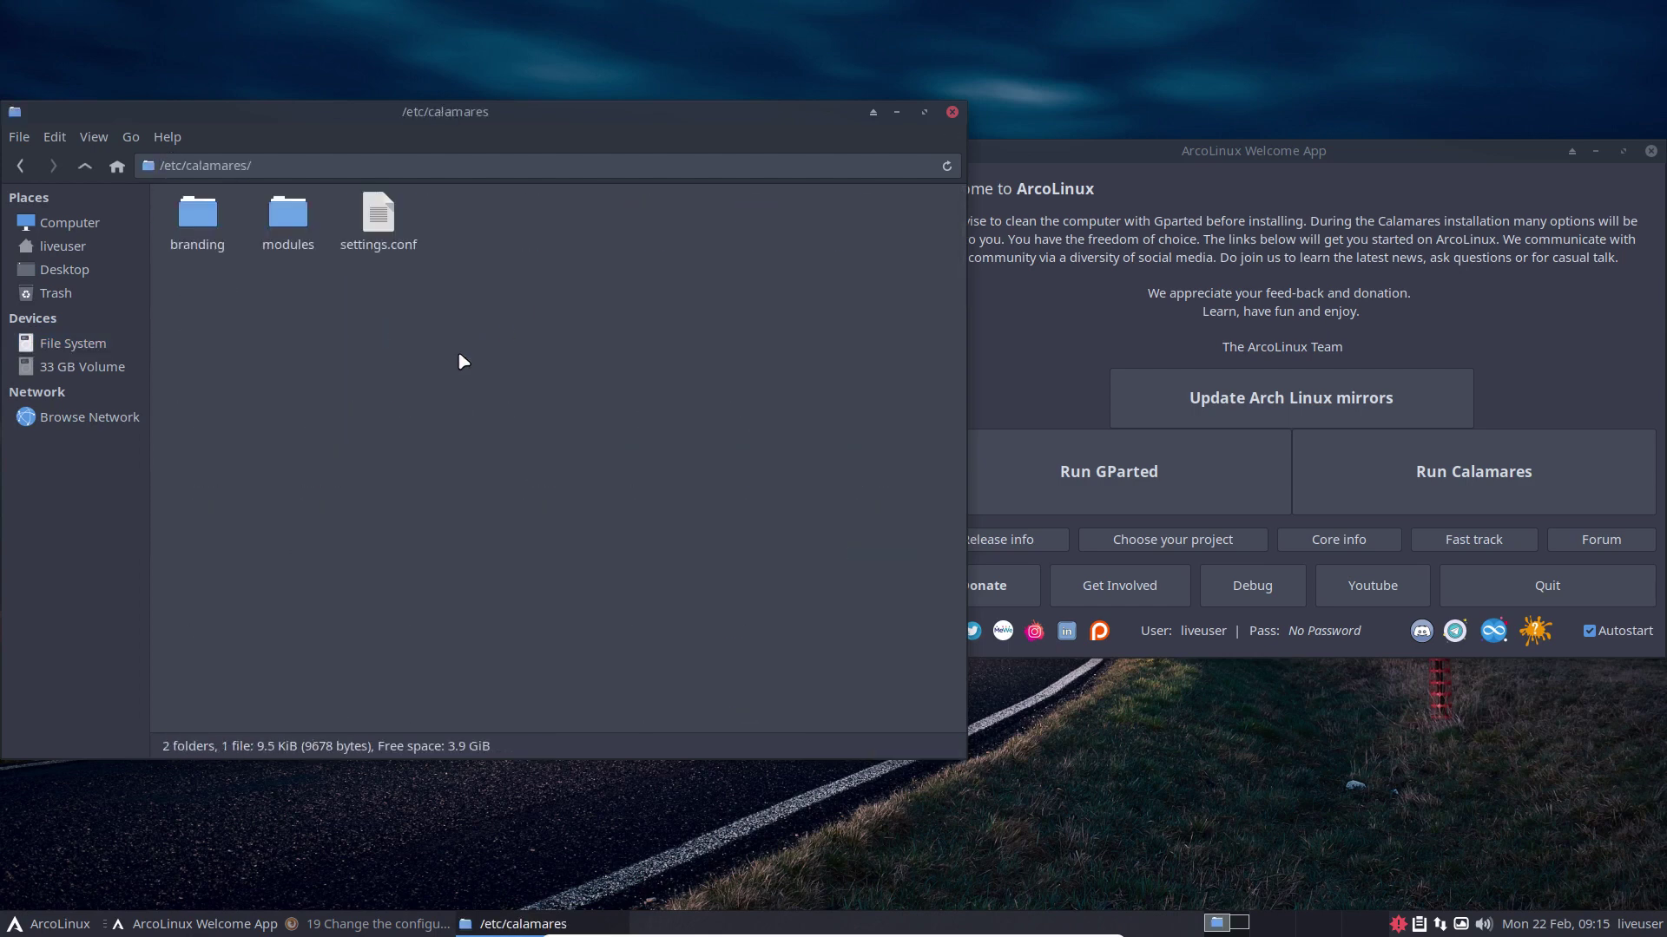
# Step: Look at the calamares folders in /usr/lib and /usr/share
pyautogui.click(73, 343)
pyautogui.doubleClick(228, 293)
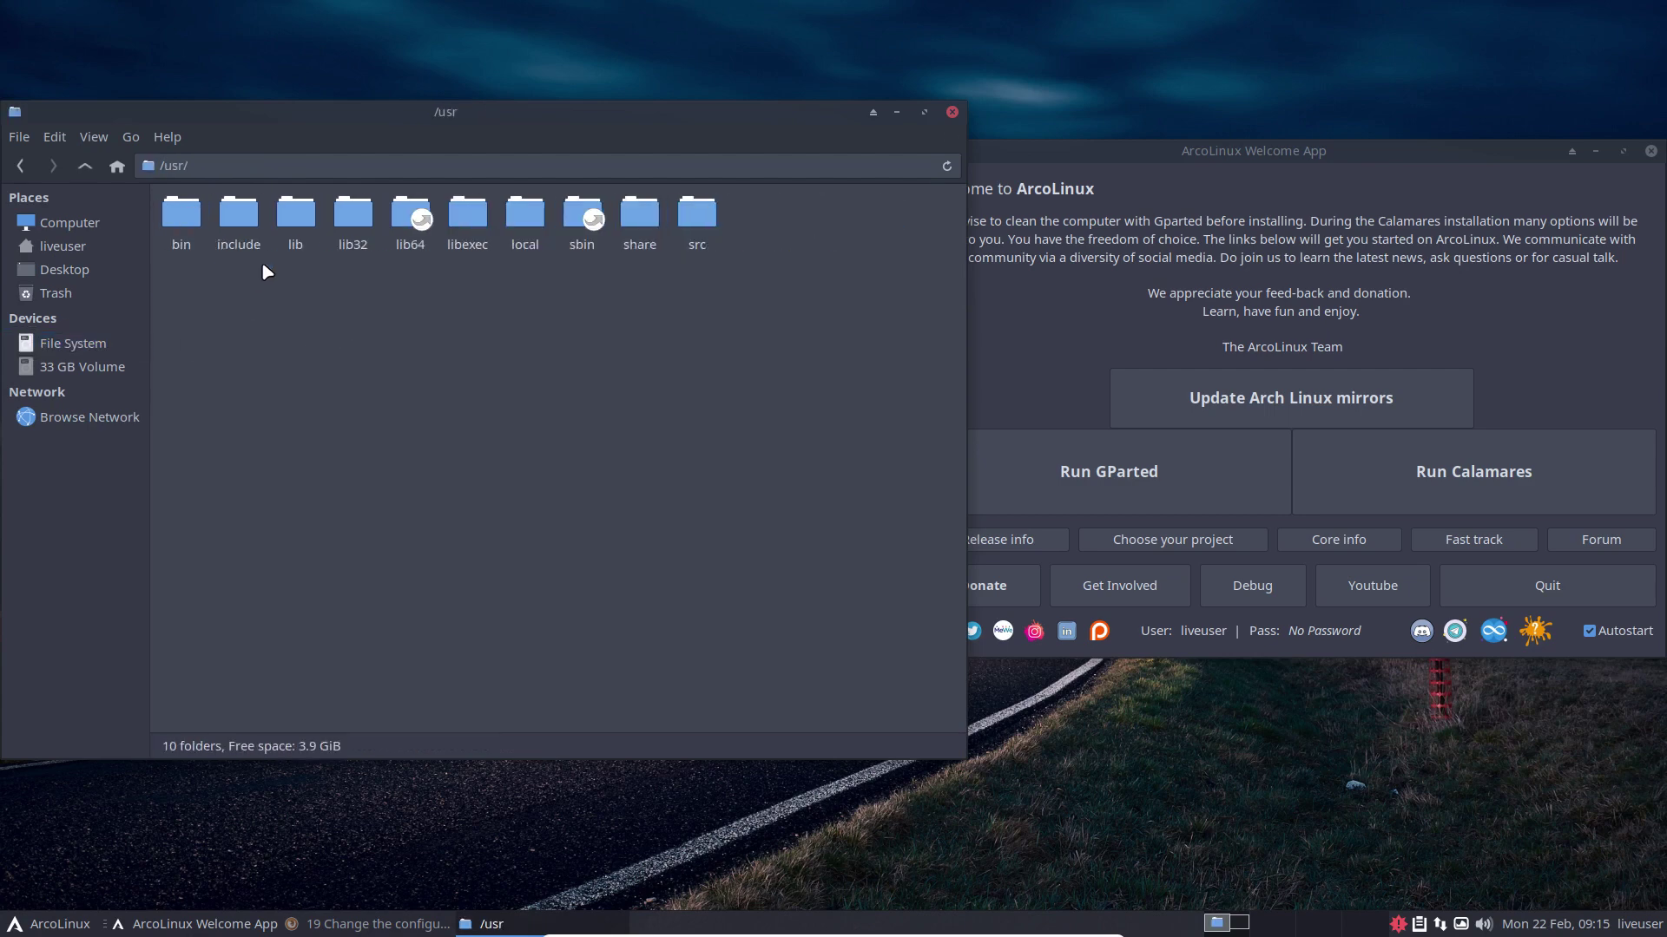
pyautogui.doubleClick(288, 219)
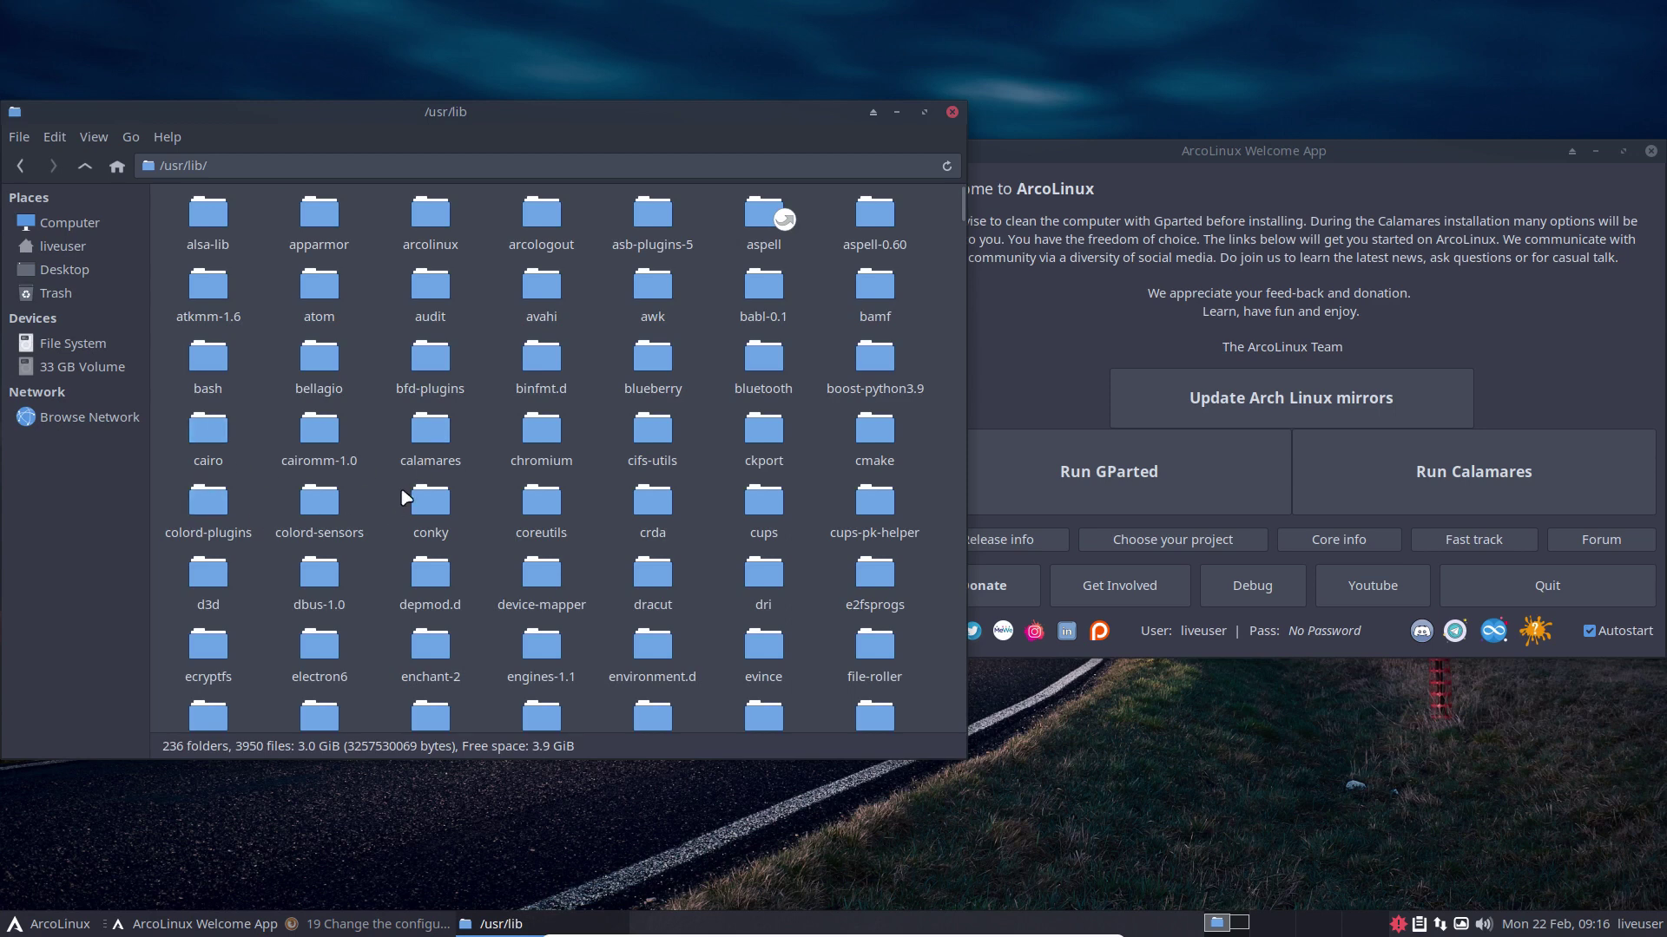
pyautogui.click(430, 431)
pyautogui.click(83, 166)
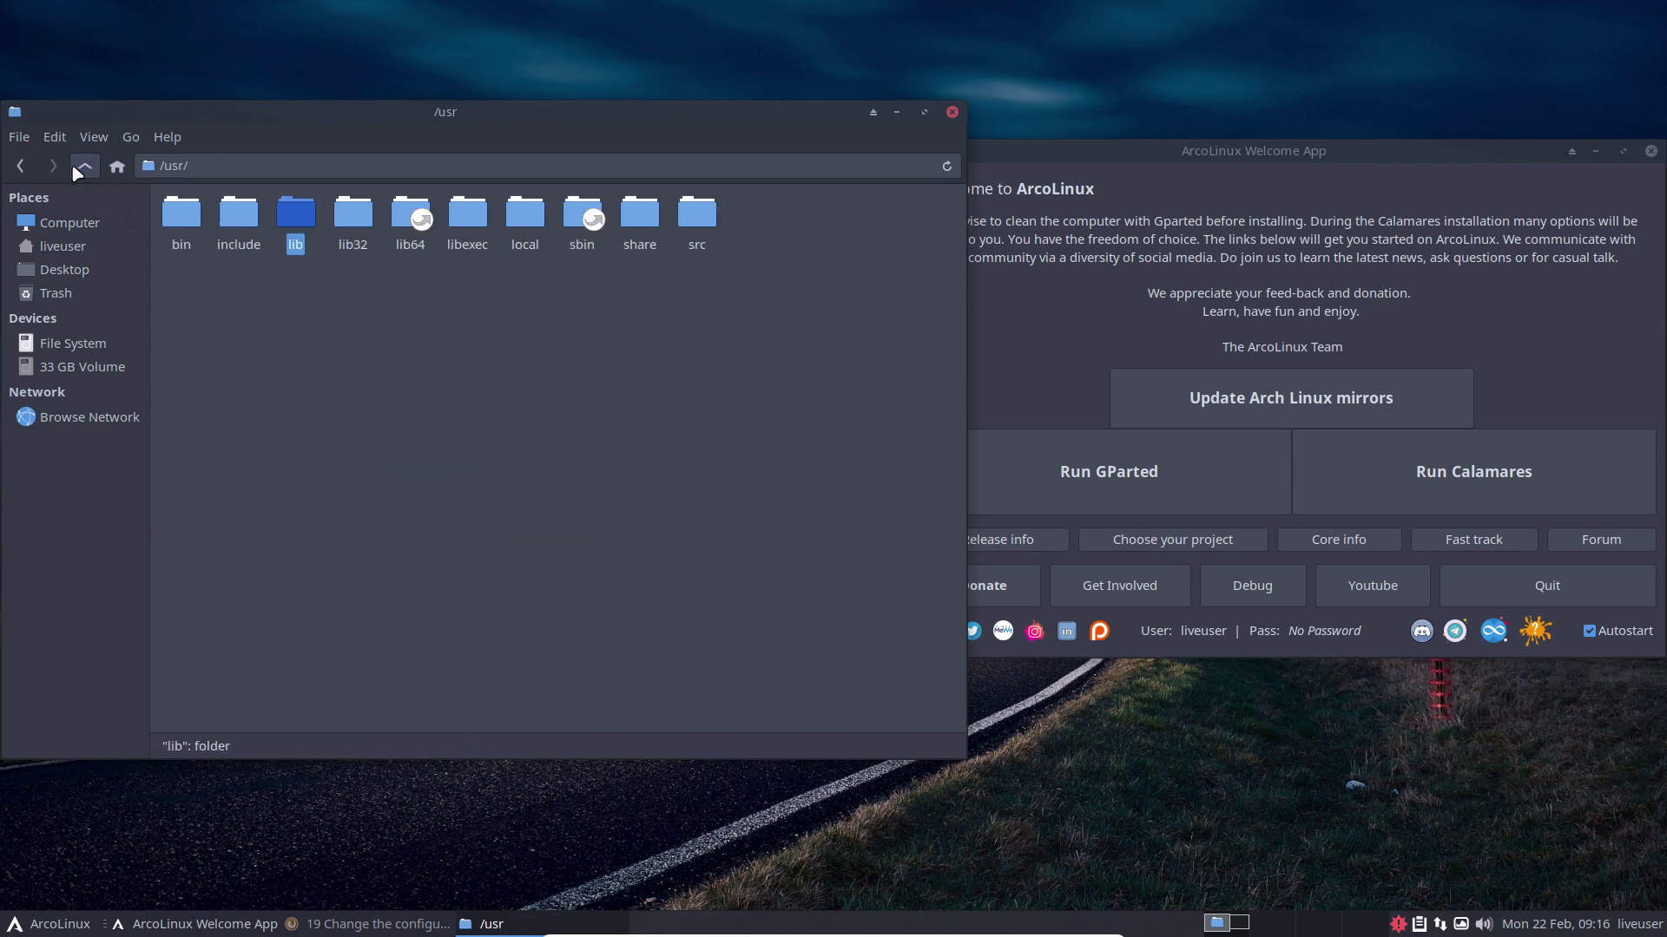
pyautogui.doubleClick(640, 216)
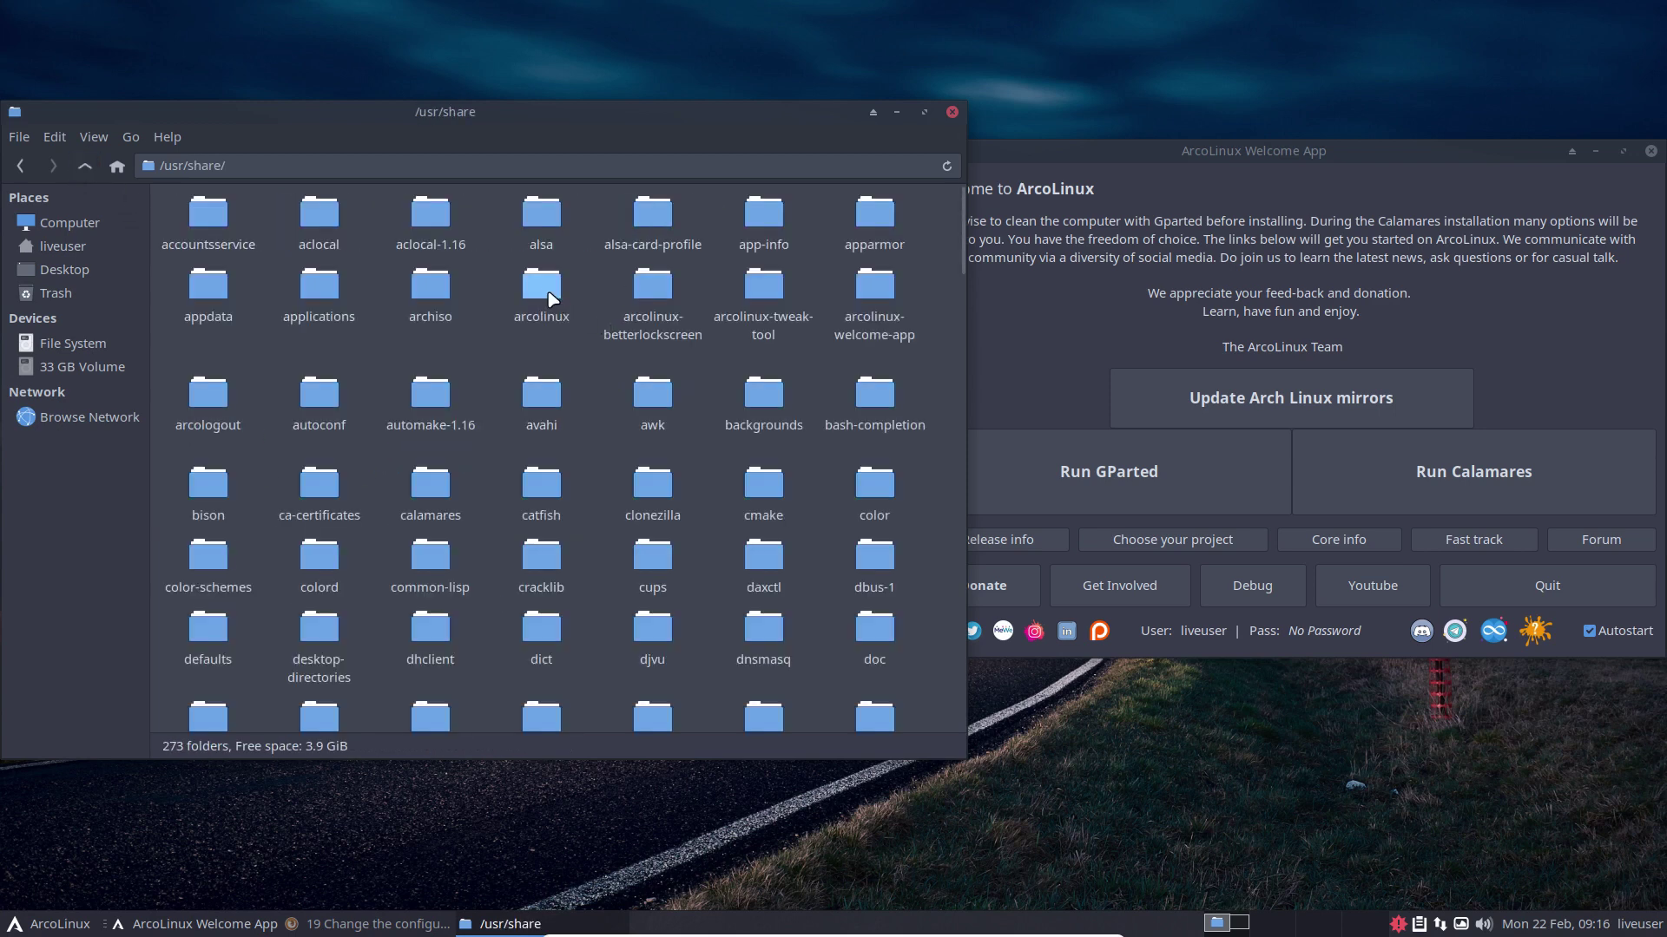
pyautogui.click(540, 285)
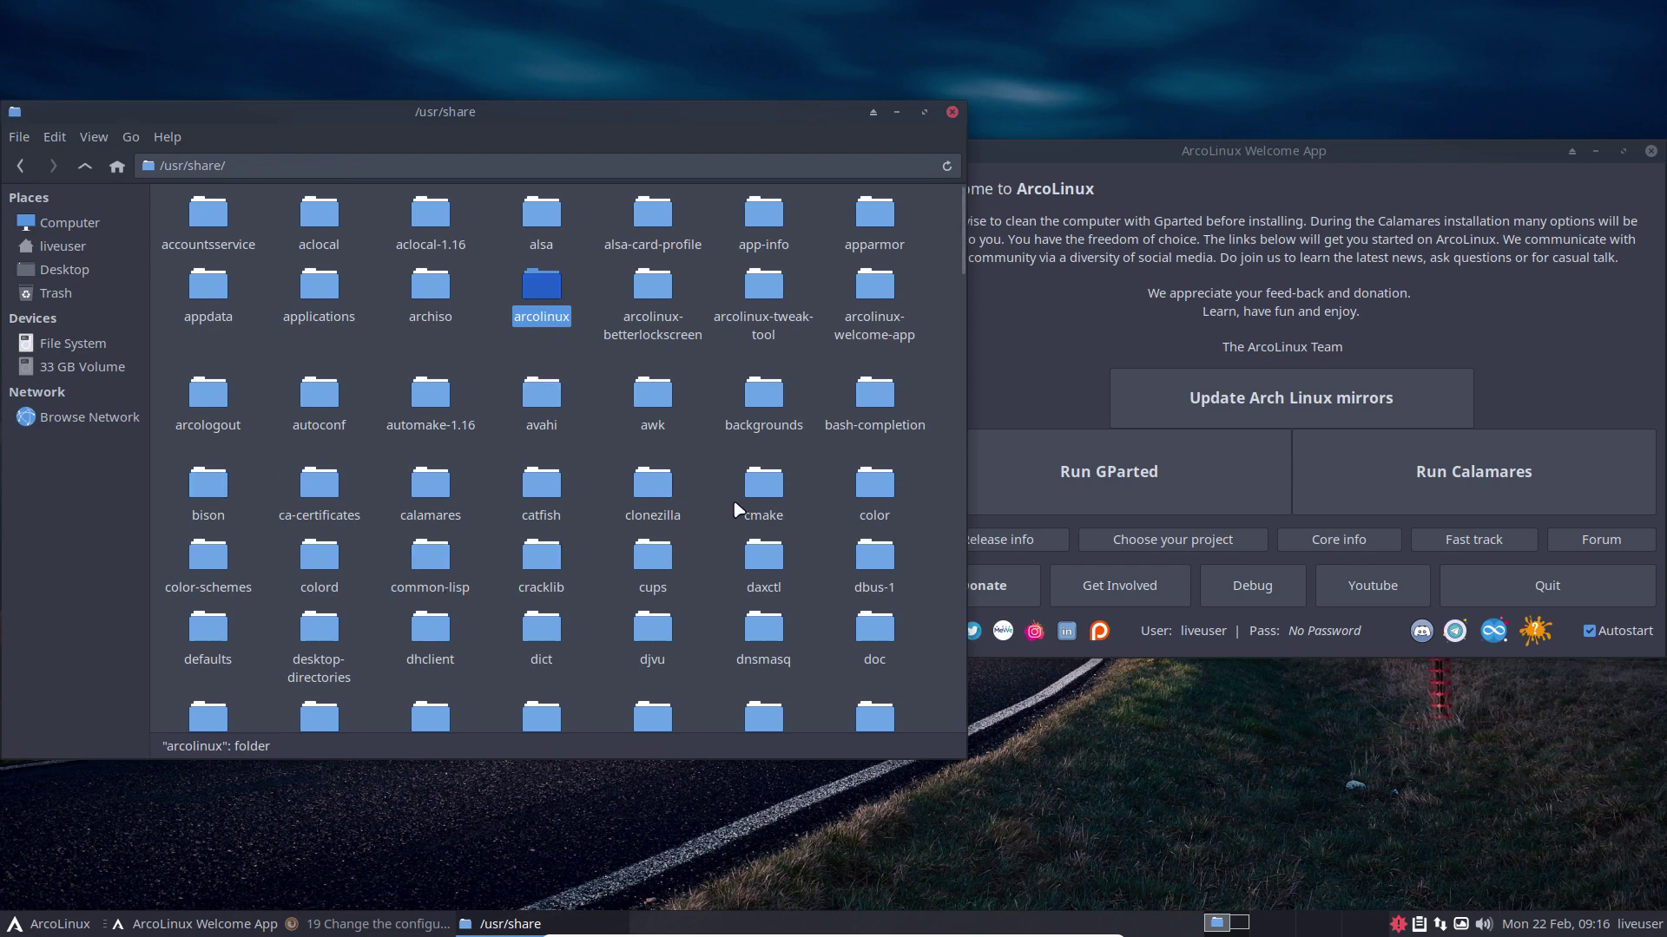
pyautogui.doubleClick(444, 500)
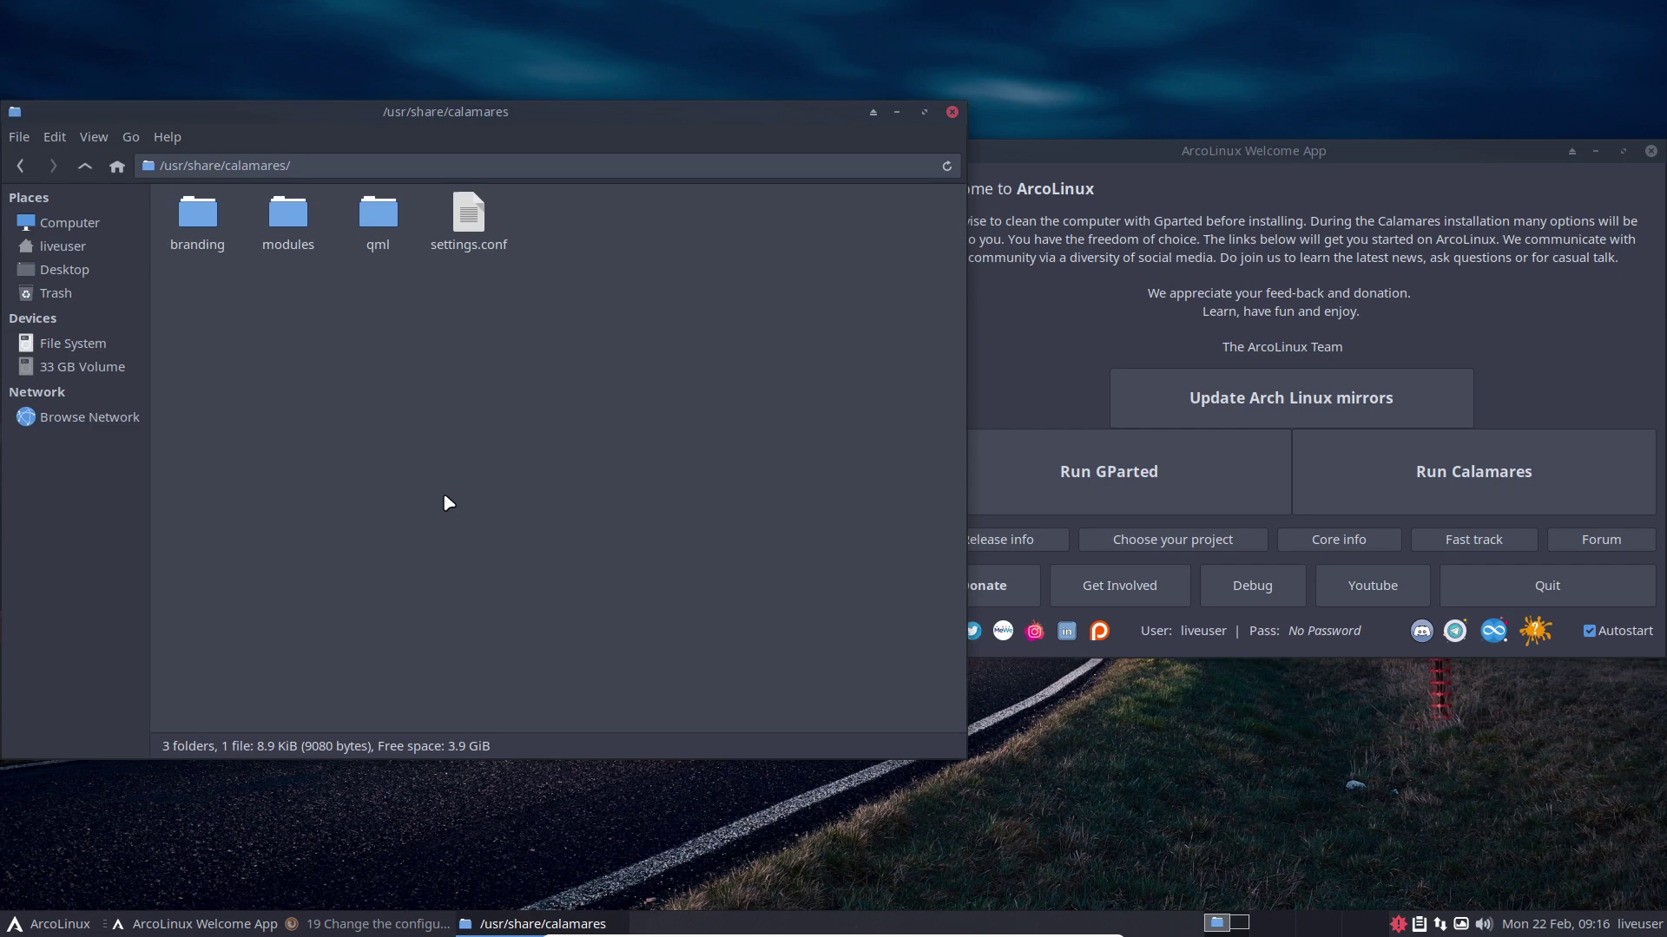
# Step: Go back to the root and reopen /etc/calamares using type-ahead
pyautogui.click(85, 166)
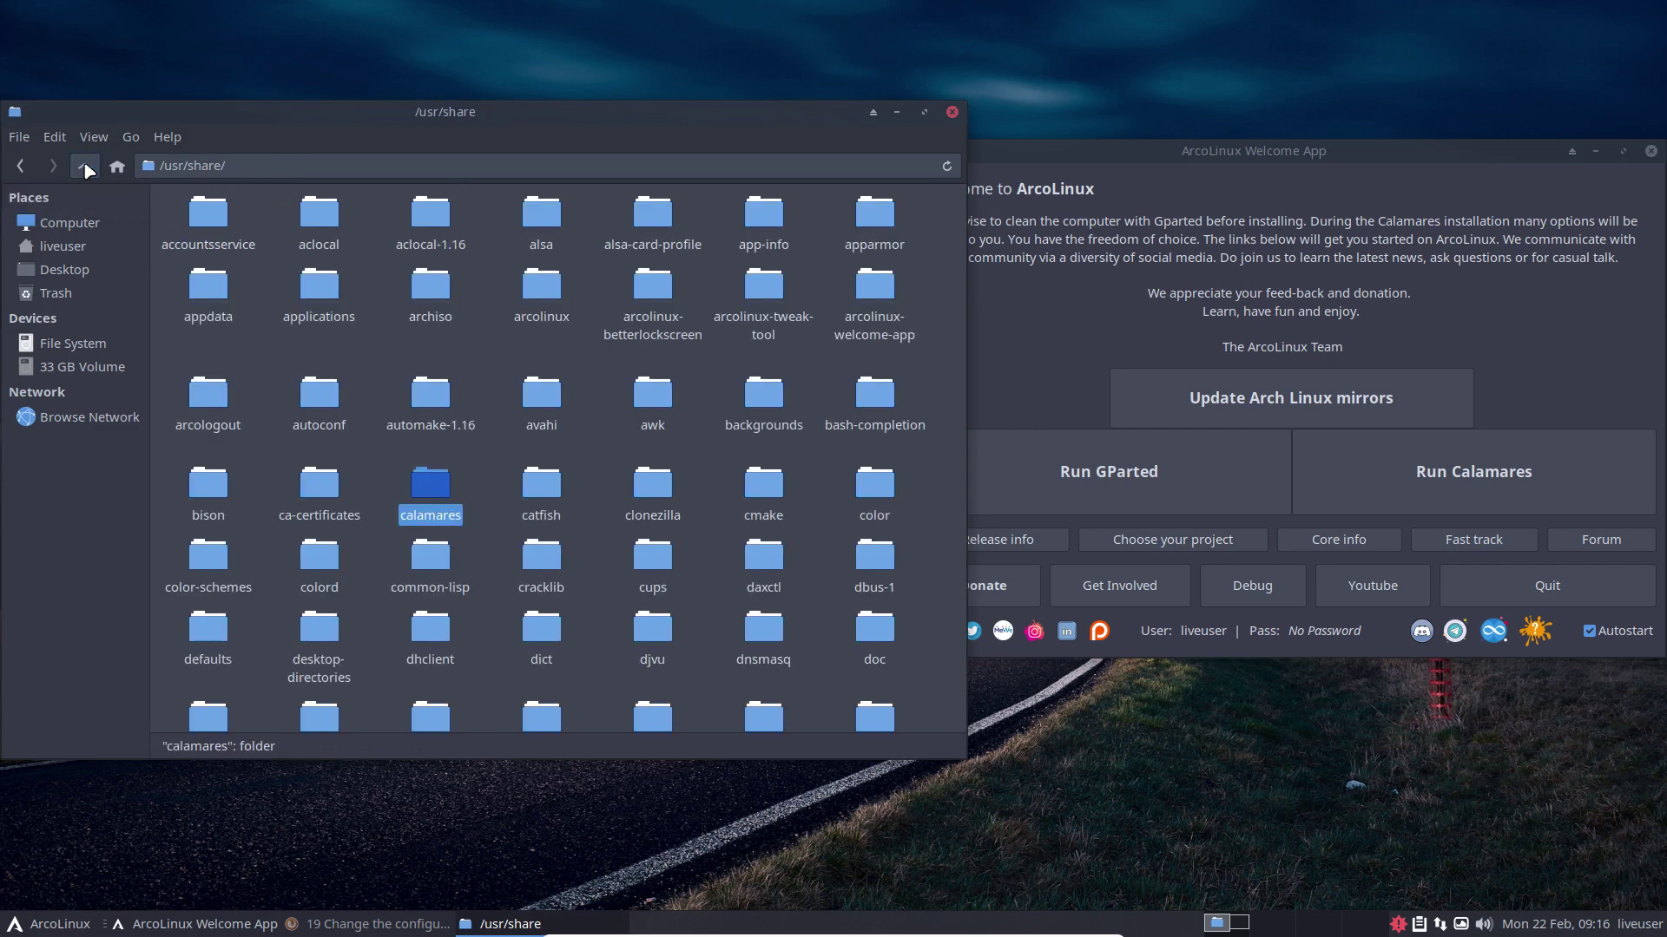
pyautogui.click(86, 166)
pyautogui.click(86, 166)
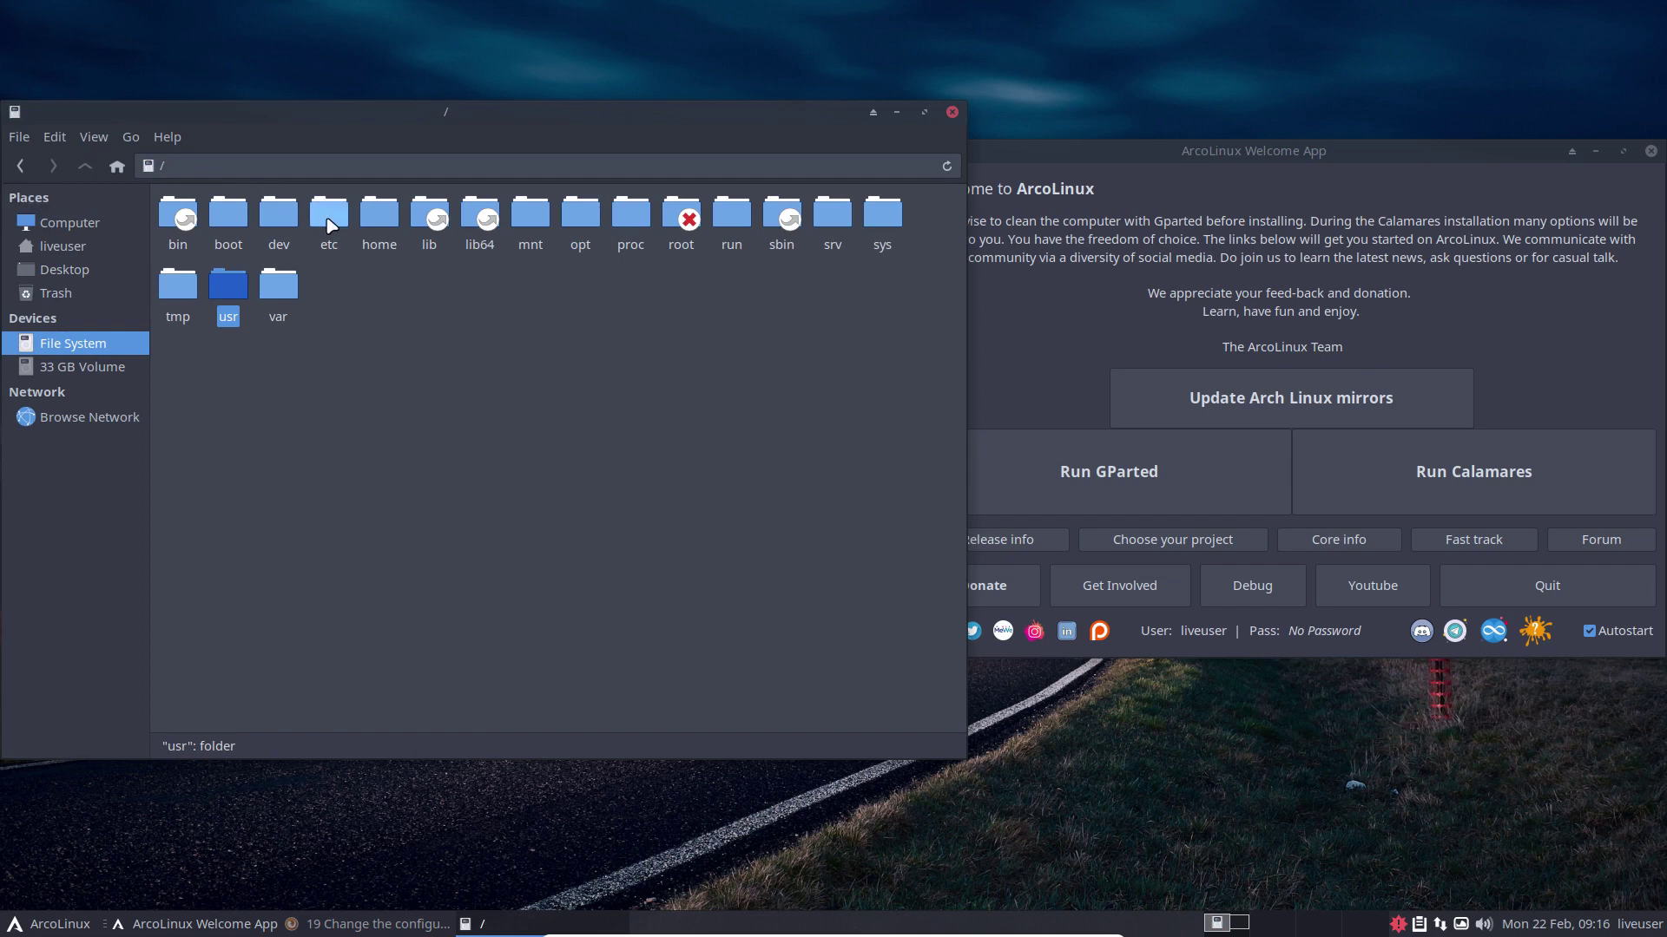
pyautogui.doubleClick(353, 215)
pyautogui.write('cql')
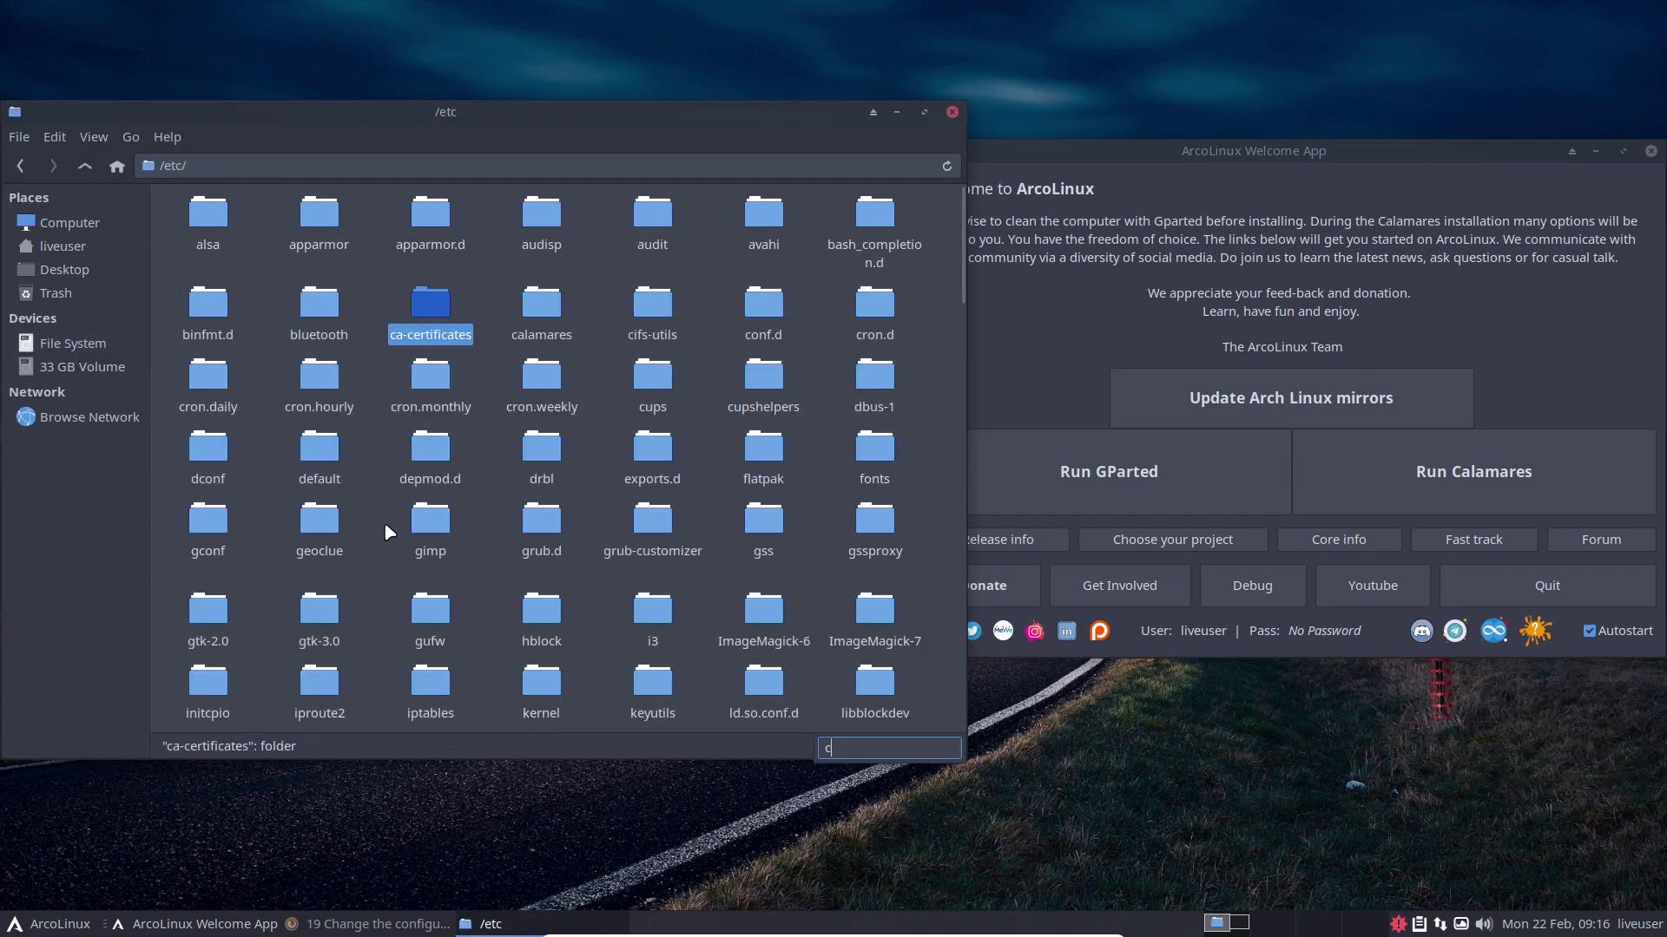
pyautogui.press('BackSpace')
pyautogui.press('BackSpace')
pyautogui.write('al')
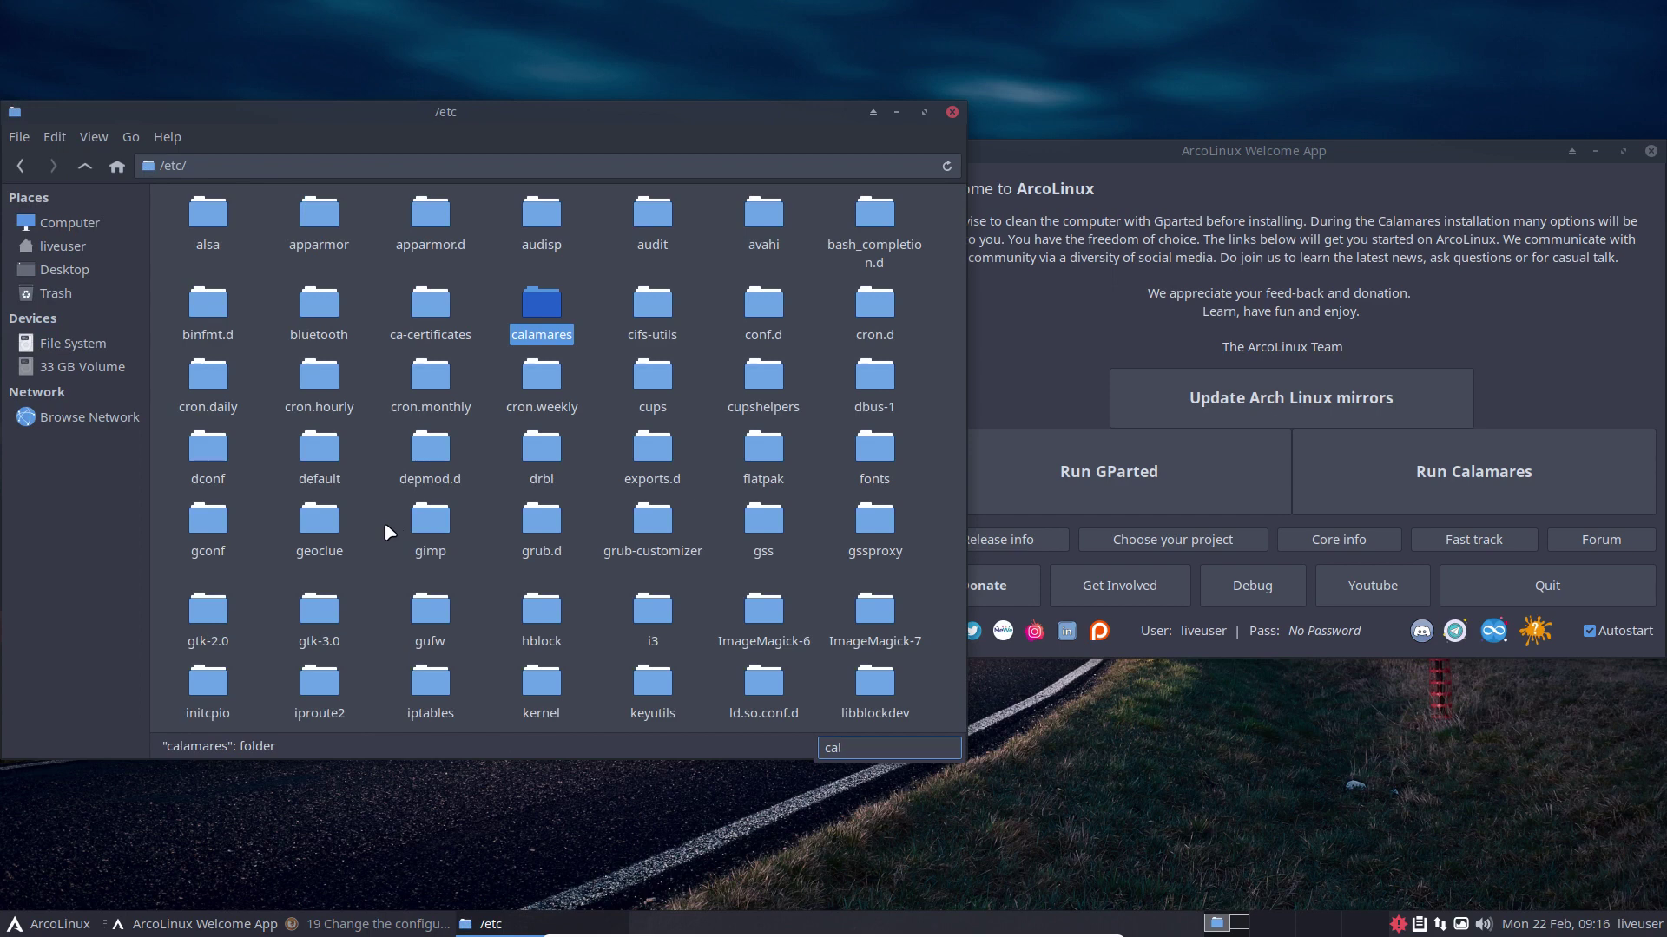
pyautogui.press('Return')
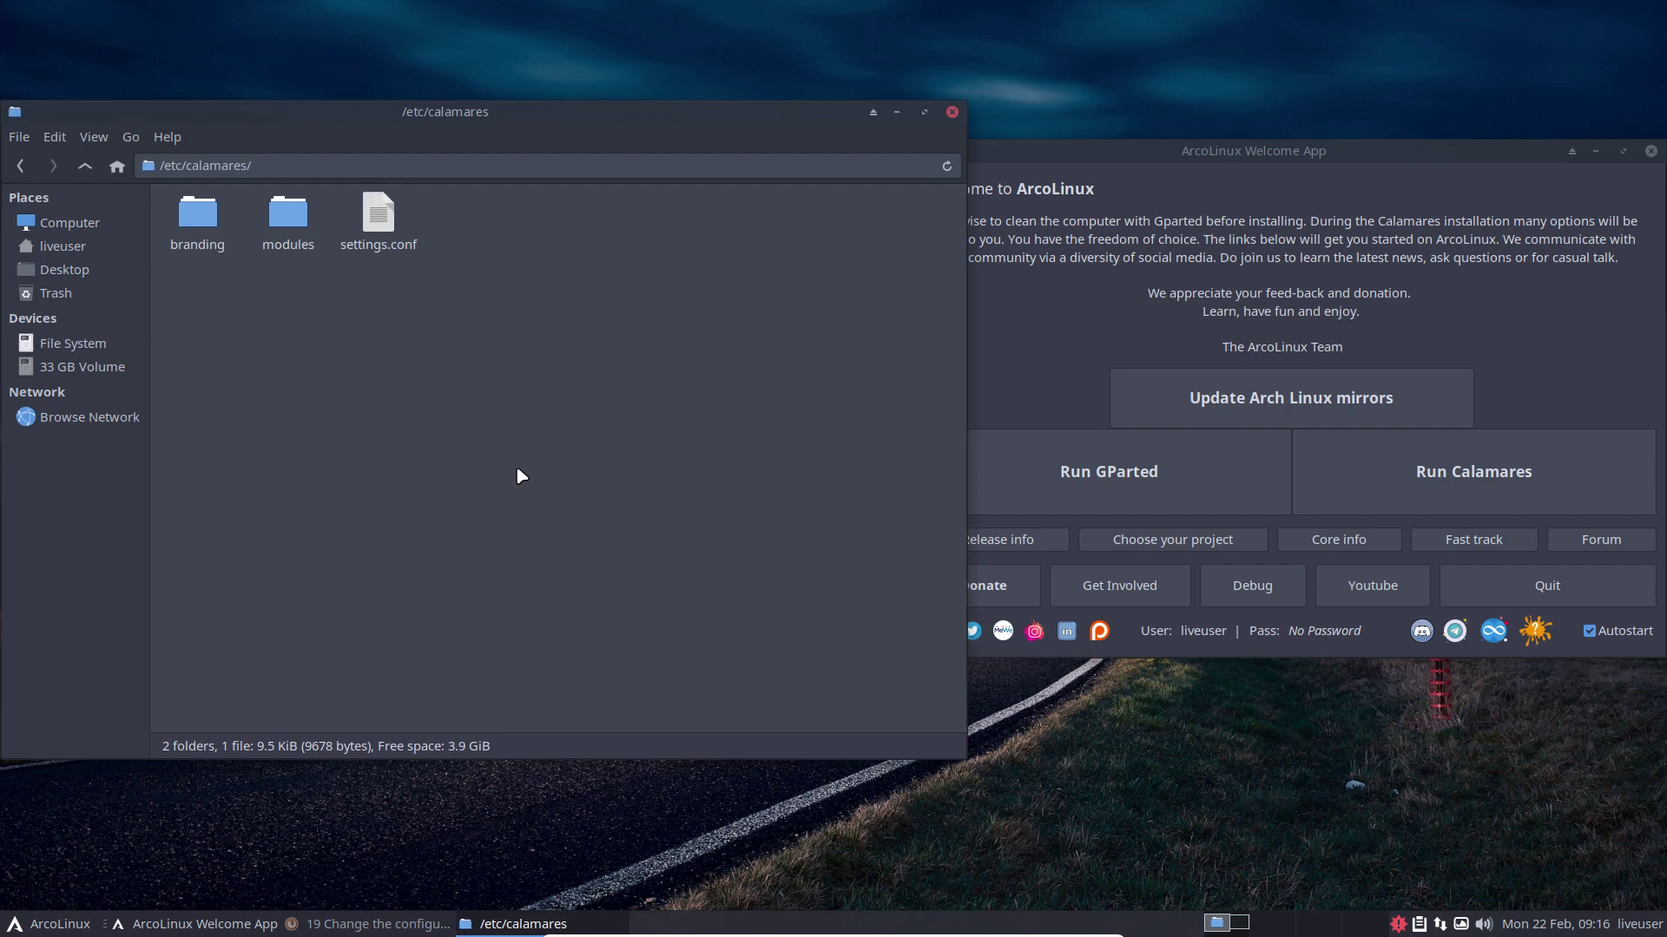
# Step: Open the modules folder and right-click empty space for its context menu
pyautogui.doubleClick(288, 215)
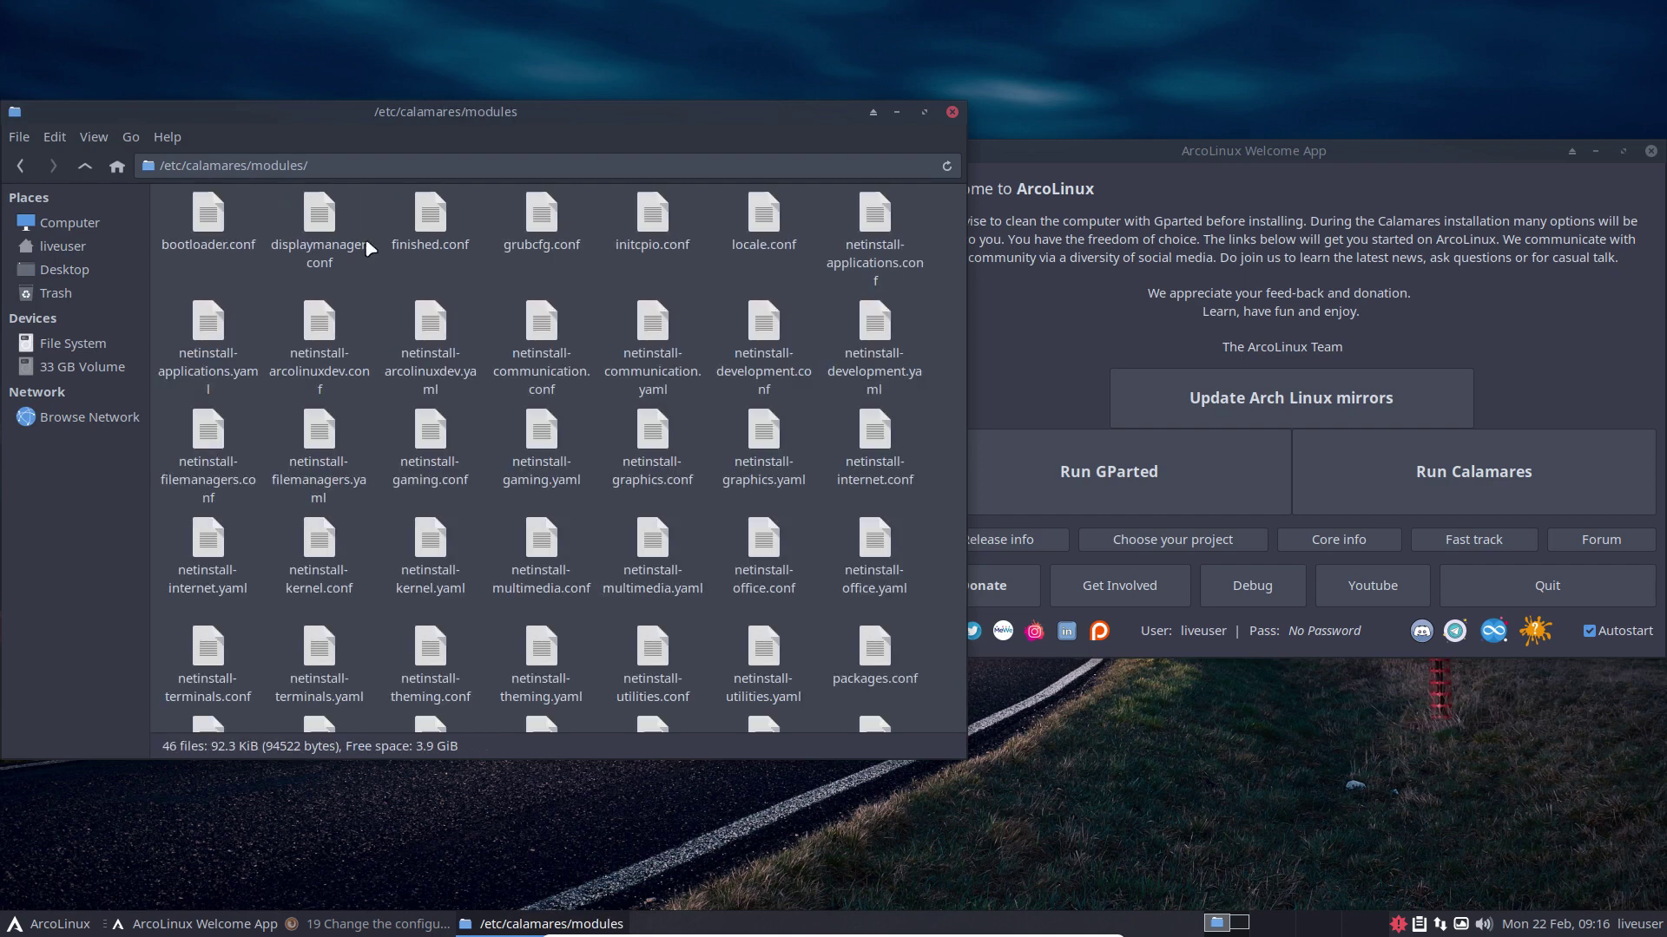
pyautogui.click(1413, 297)
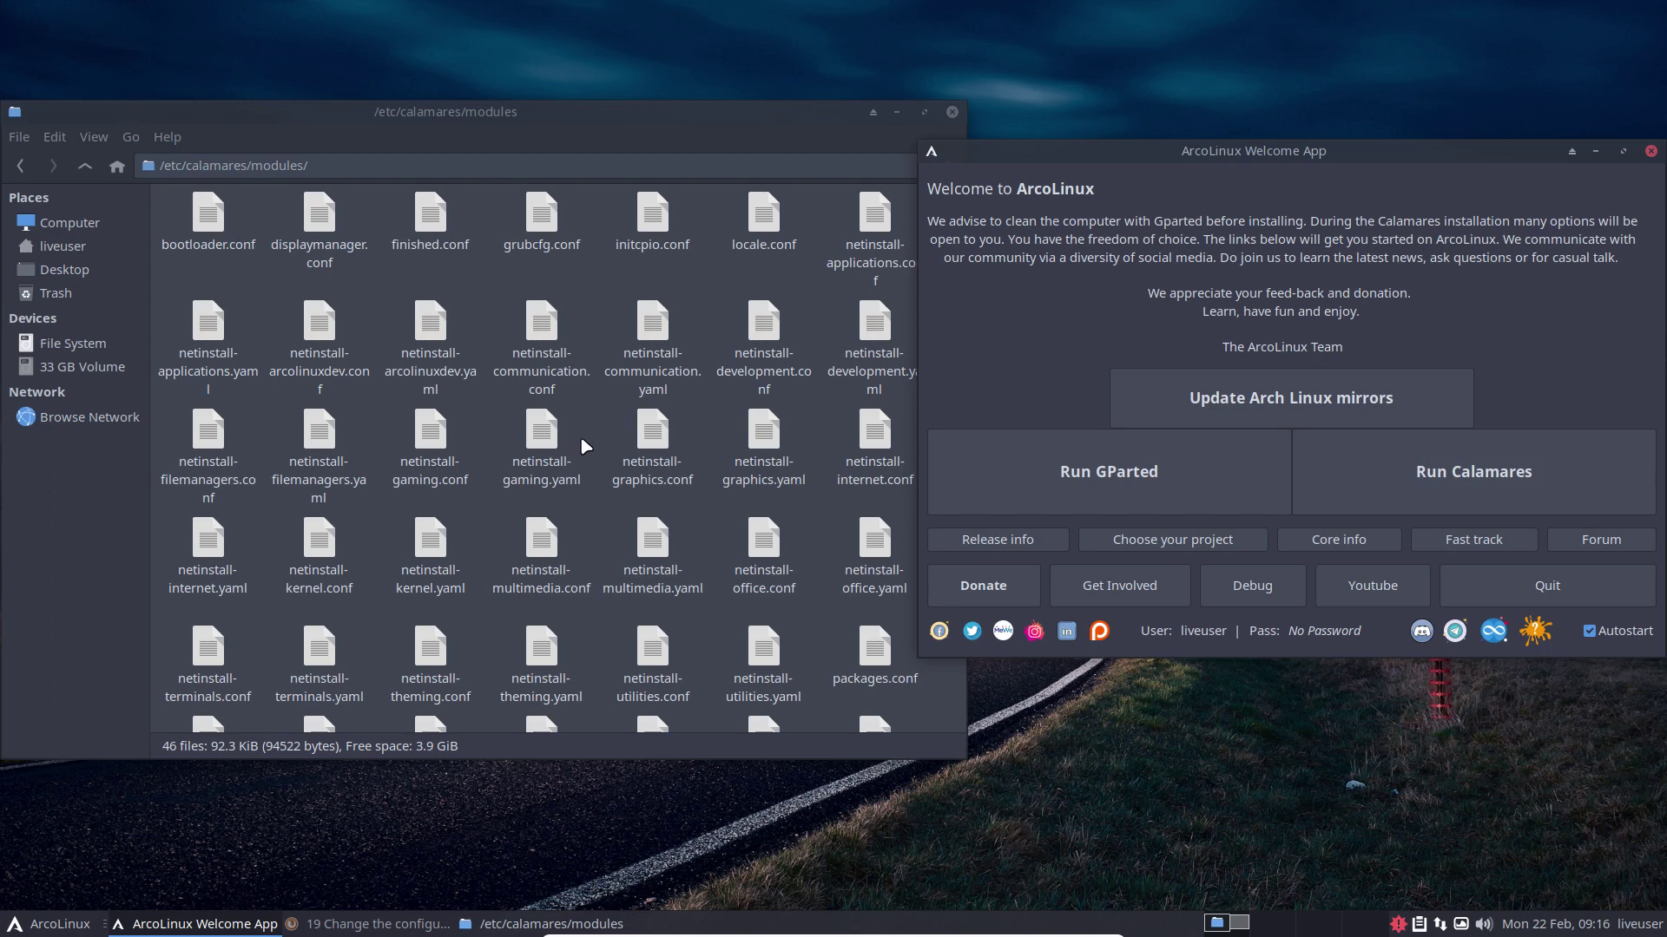
pyautogui.click(585, 510)
pyautogui.scroll(-3, 585, 510)
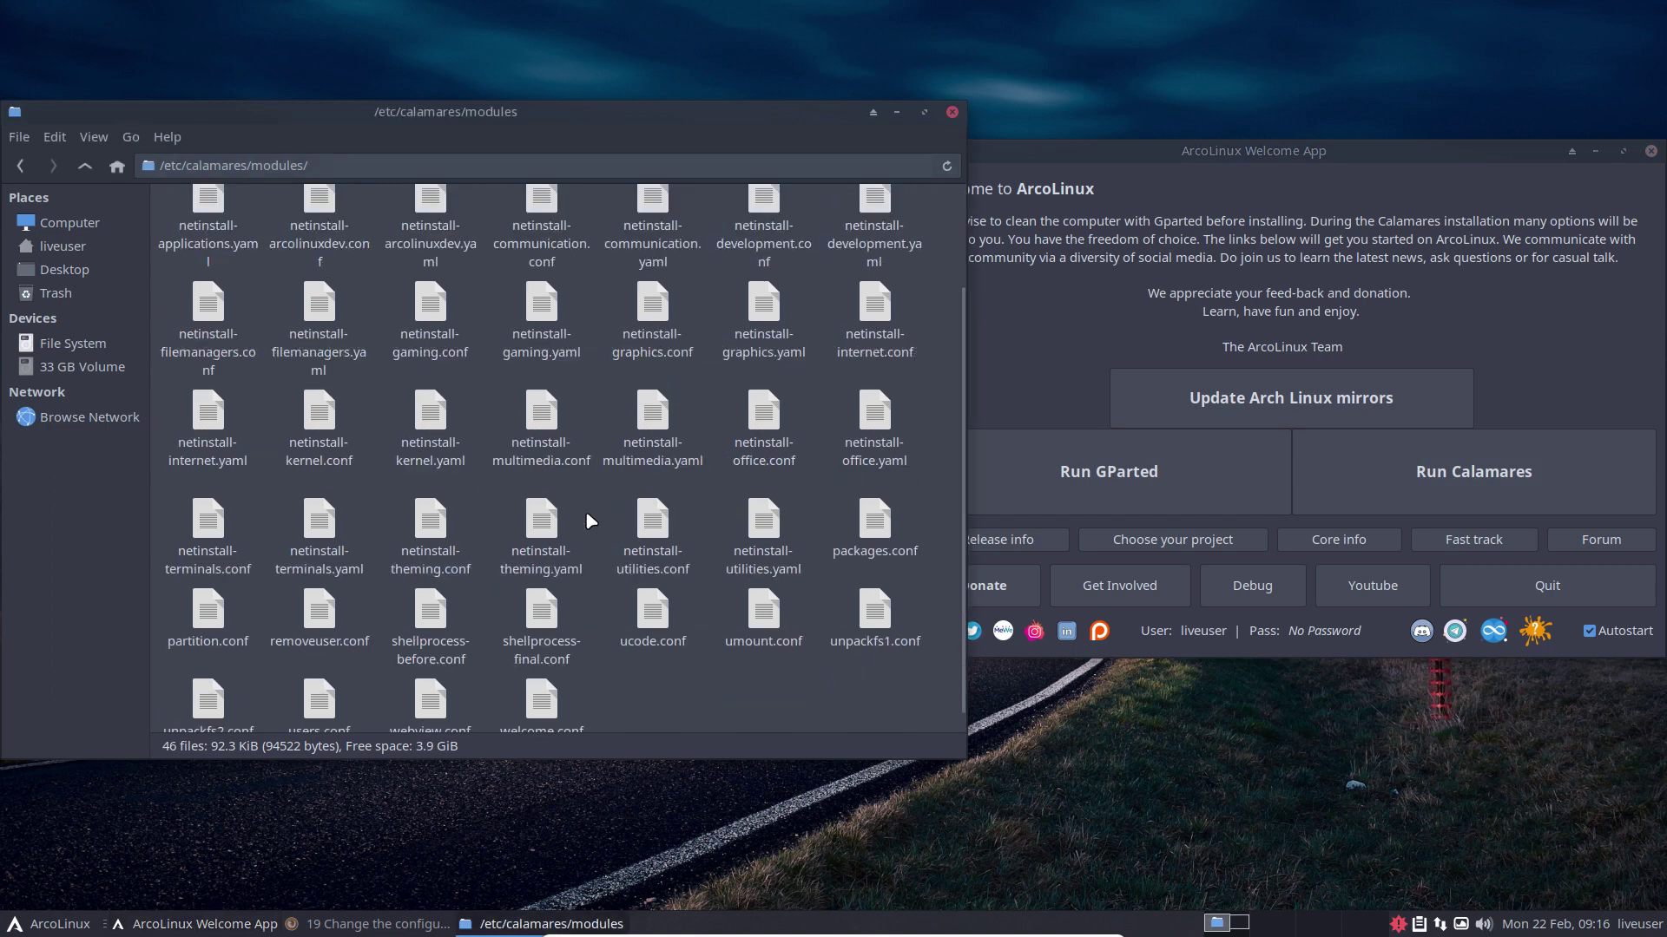
pyautogui.rightClick(658, 692)
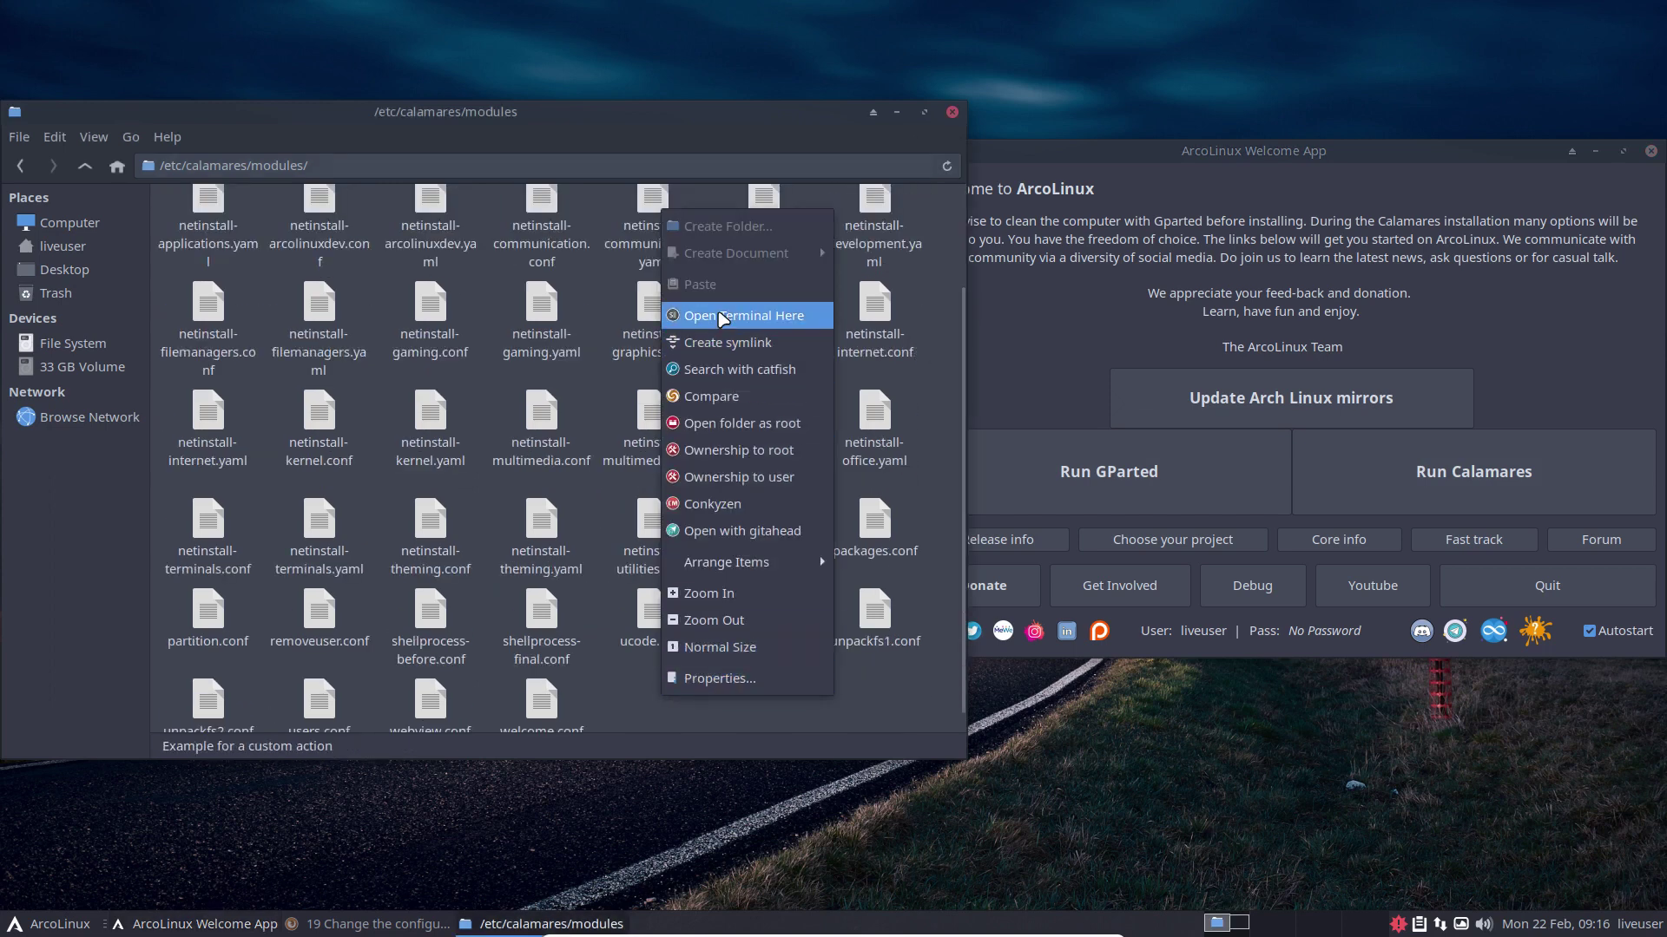
# Step: Run 'pt ext4' in a terminal in modules, spot partition.conf, and select that file
pyautogui.click(720, 316)
pyautogui.write('pt e')
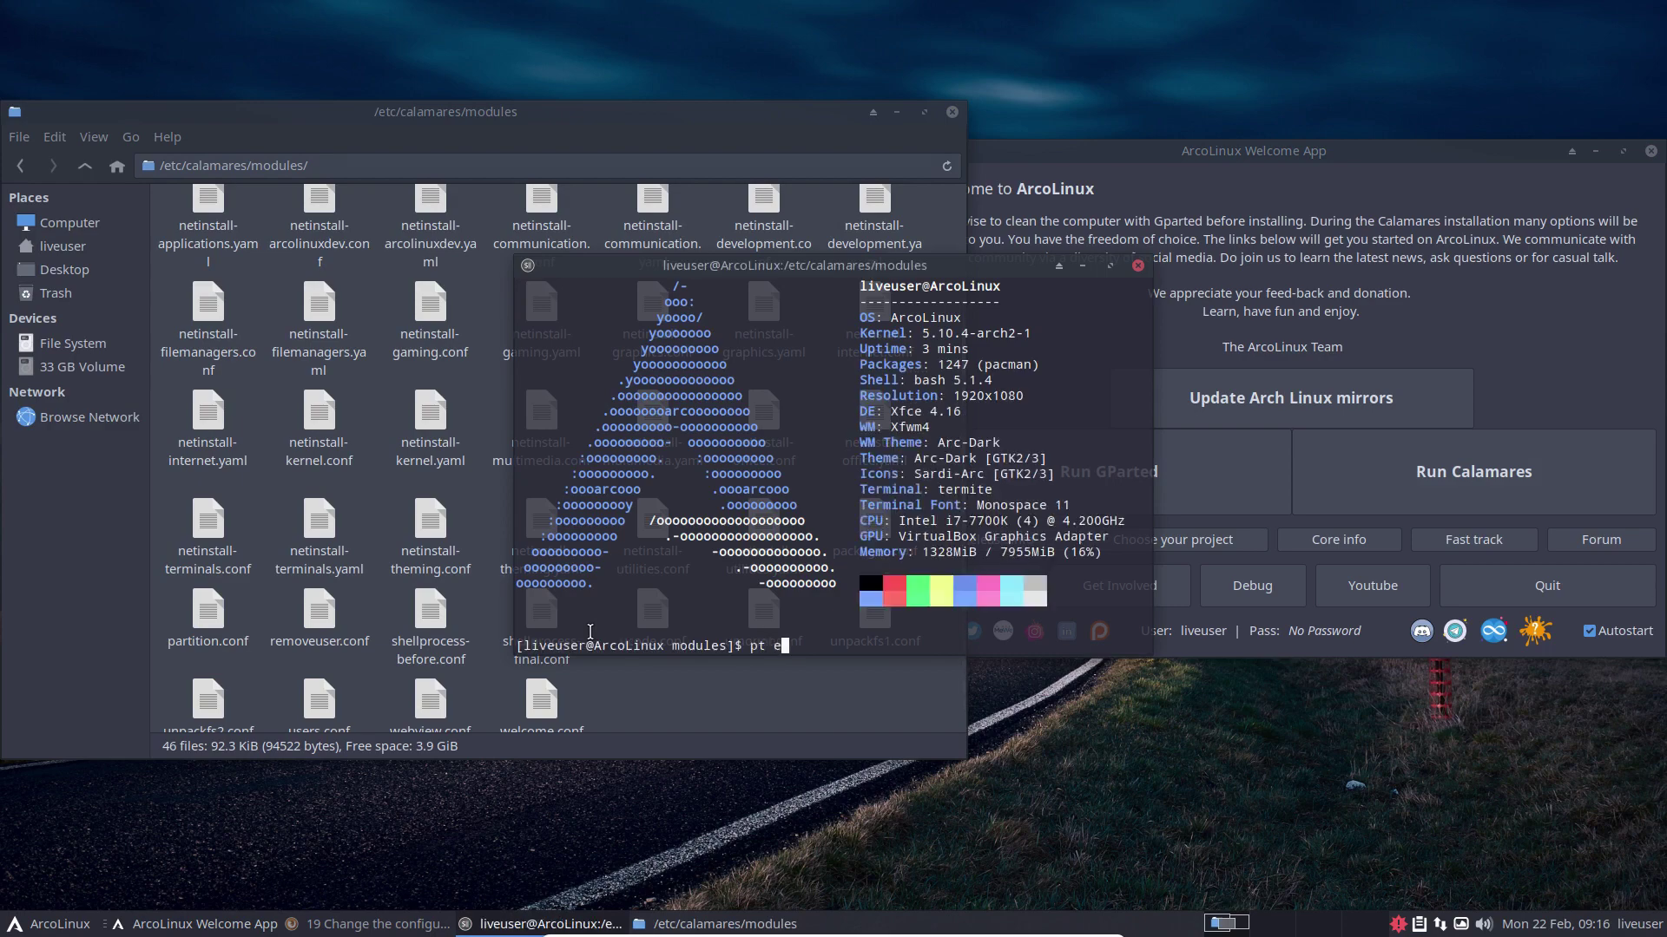
pyautogui.write('xt4')
pyautogui.press('Return')
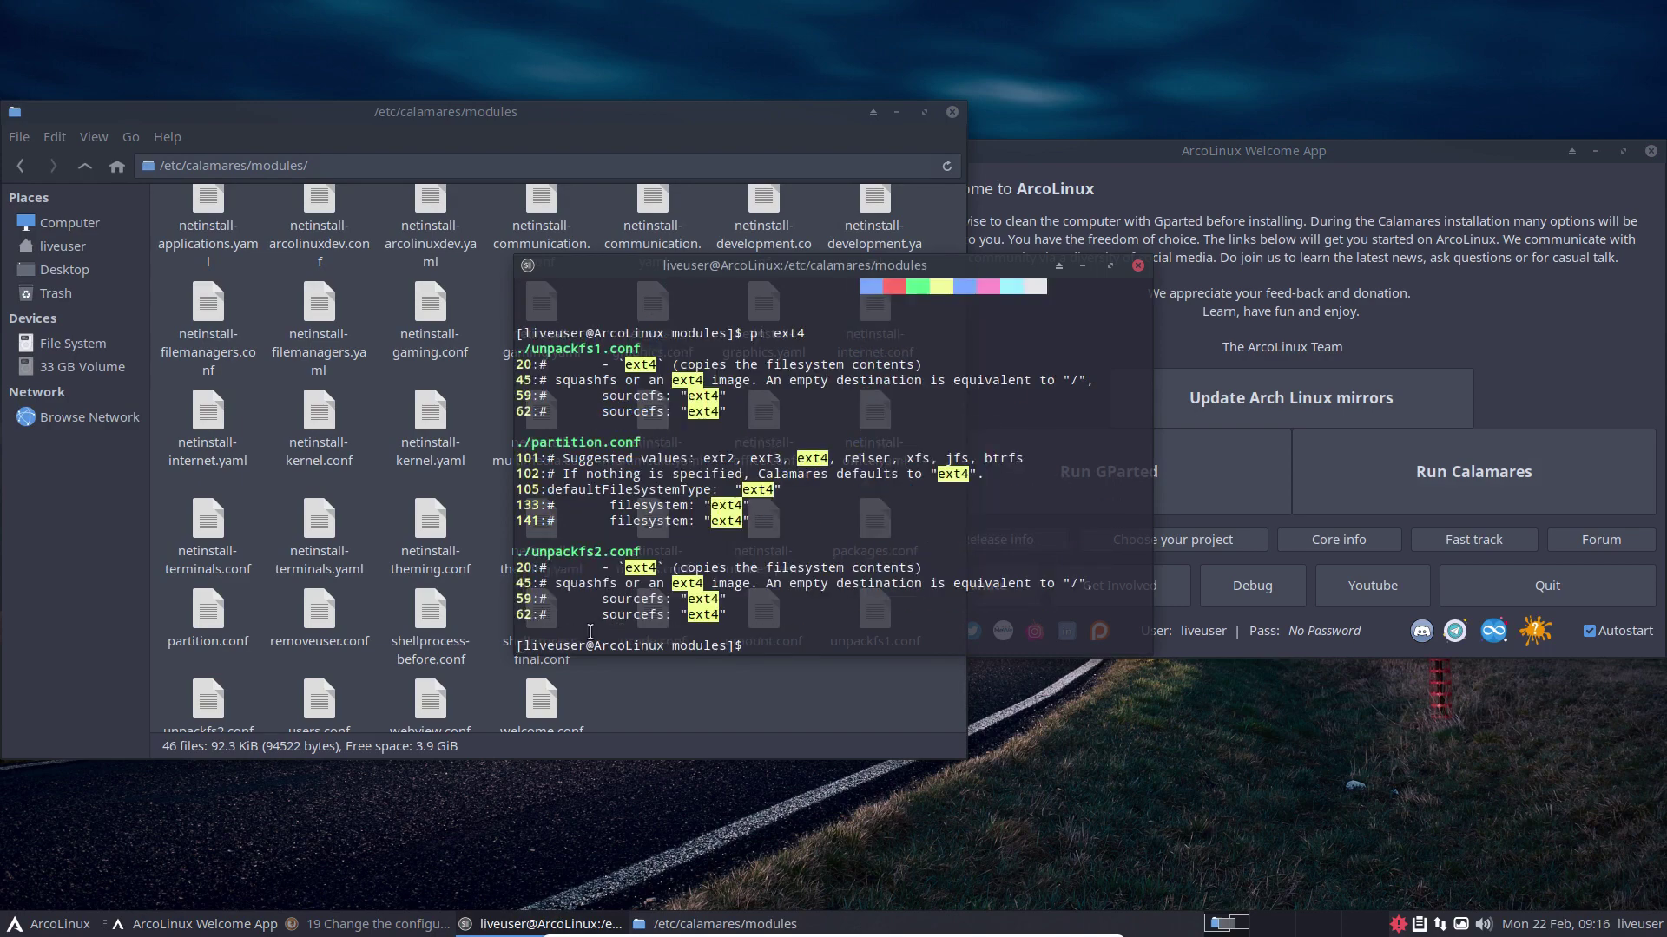
pyautogui.moveTo(746, 265); pyautogui.dragTo(618, 480)
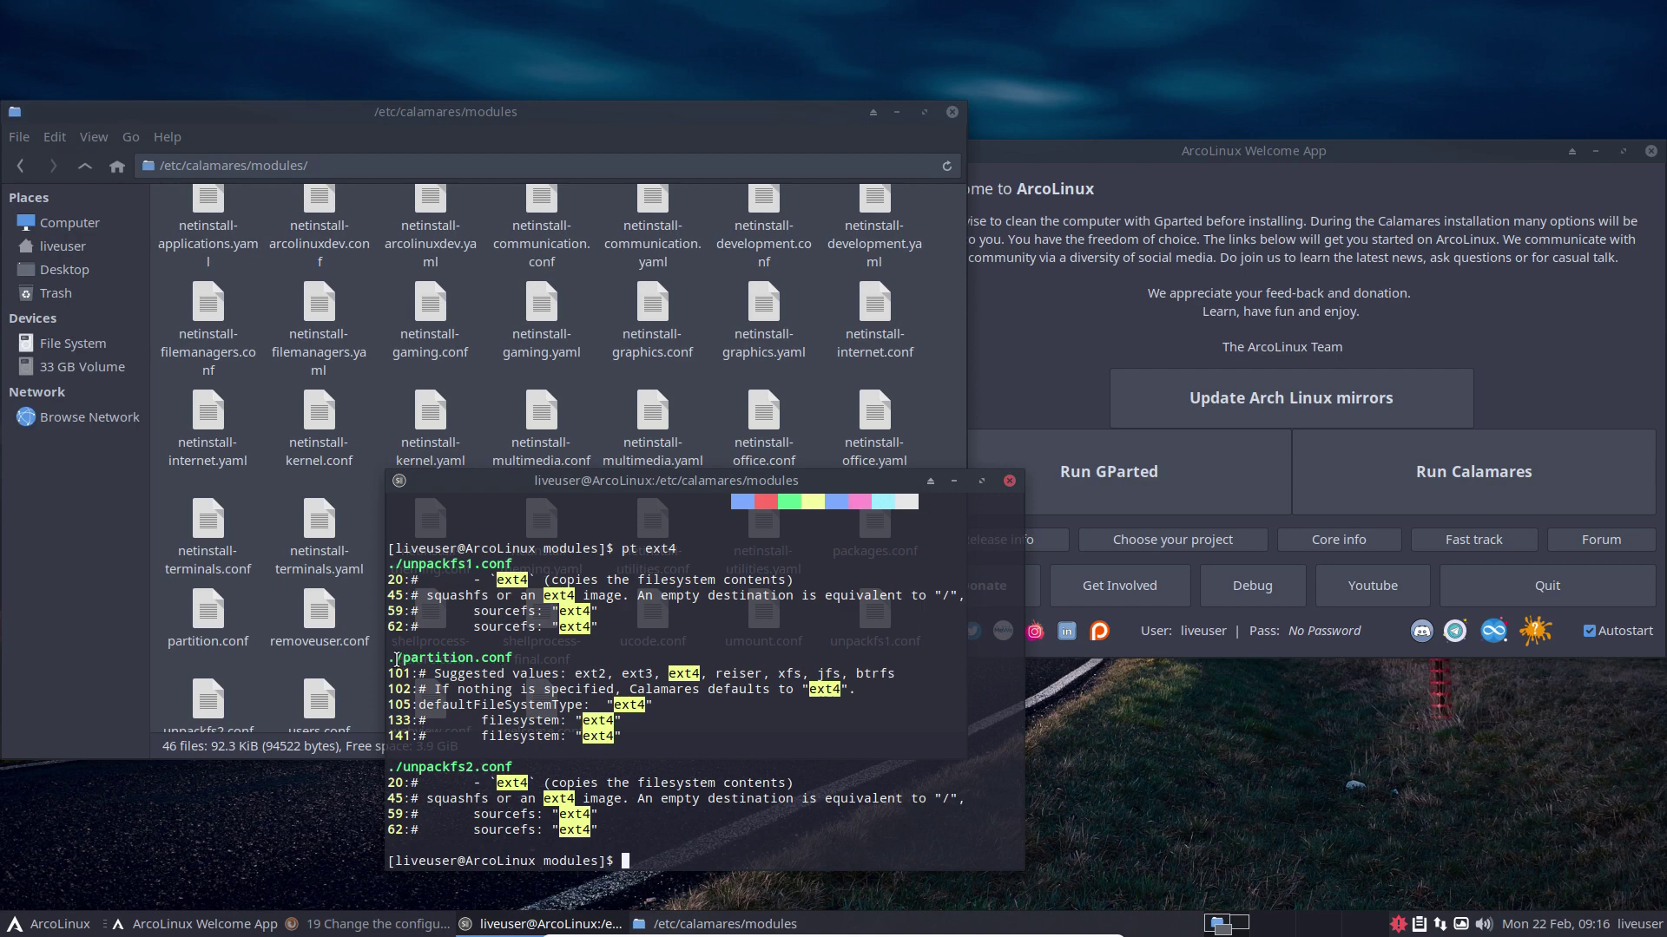
pyautogui.moveTo(395, 659); pyautogui.dragTo(529, 658)
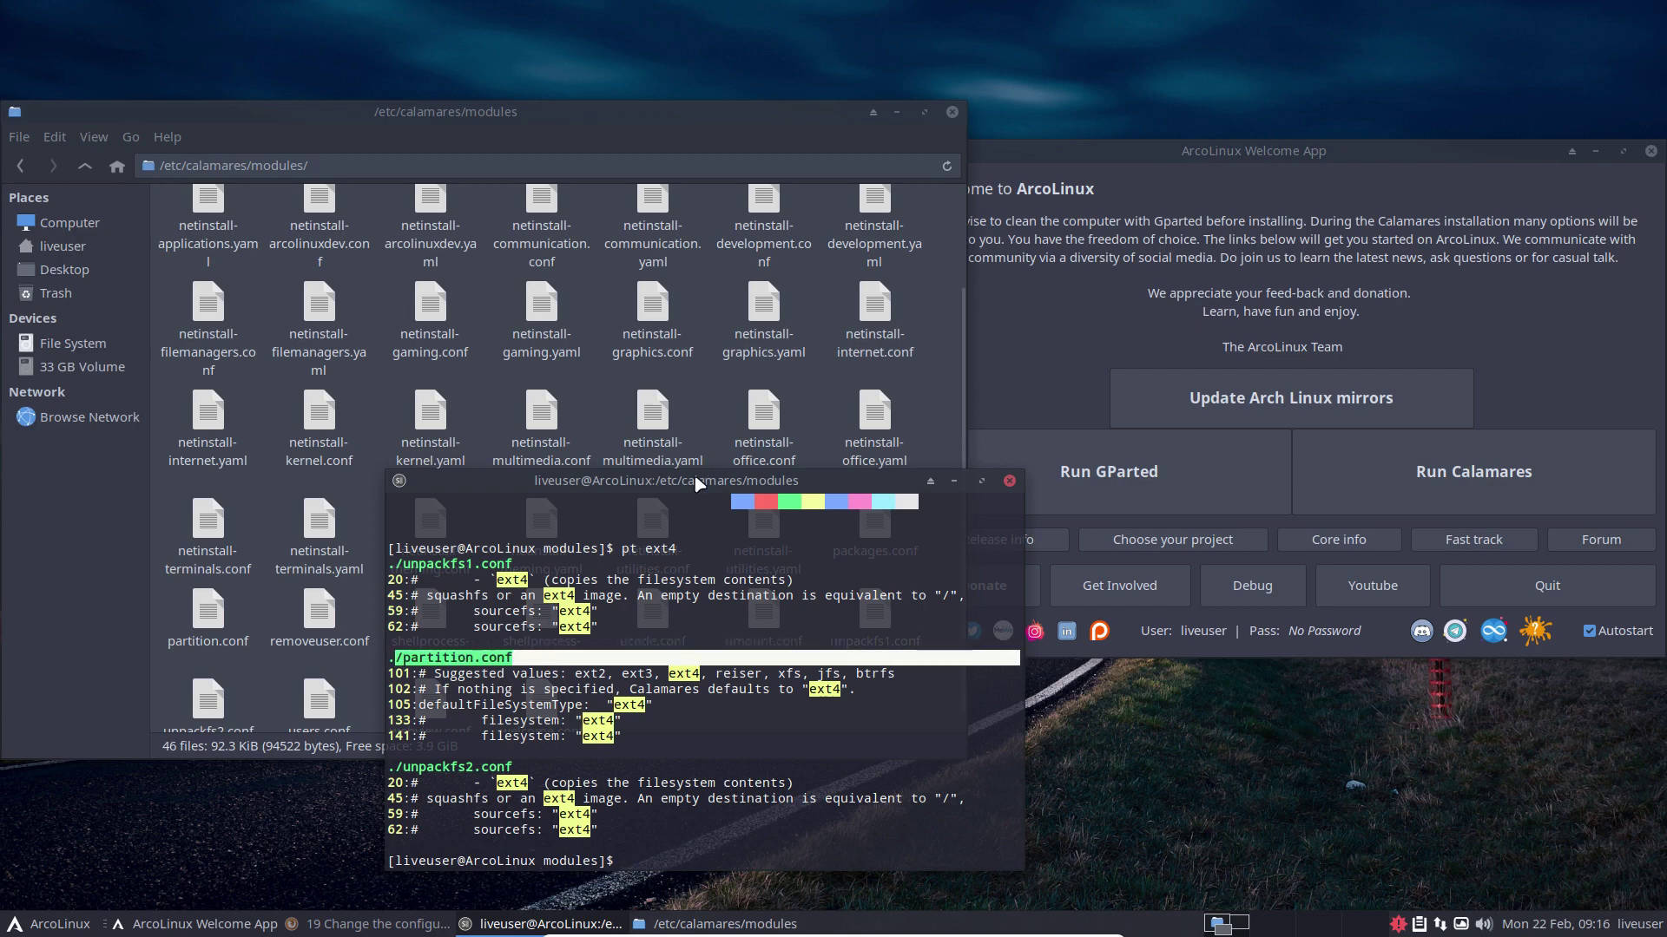
pyautogui.moveTo(651, 480); pyautogui.dragTo(1262, 483)
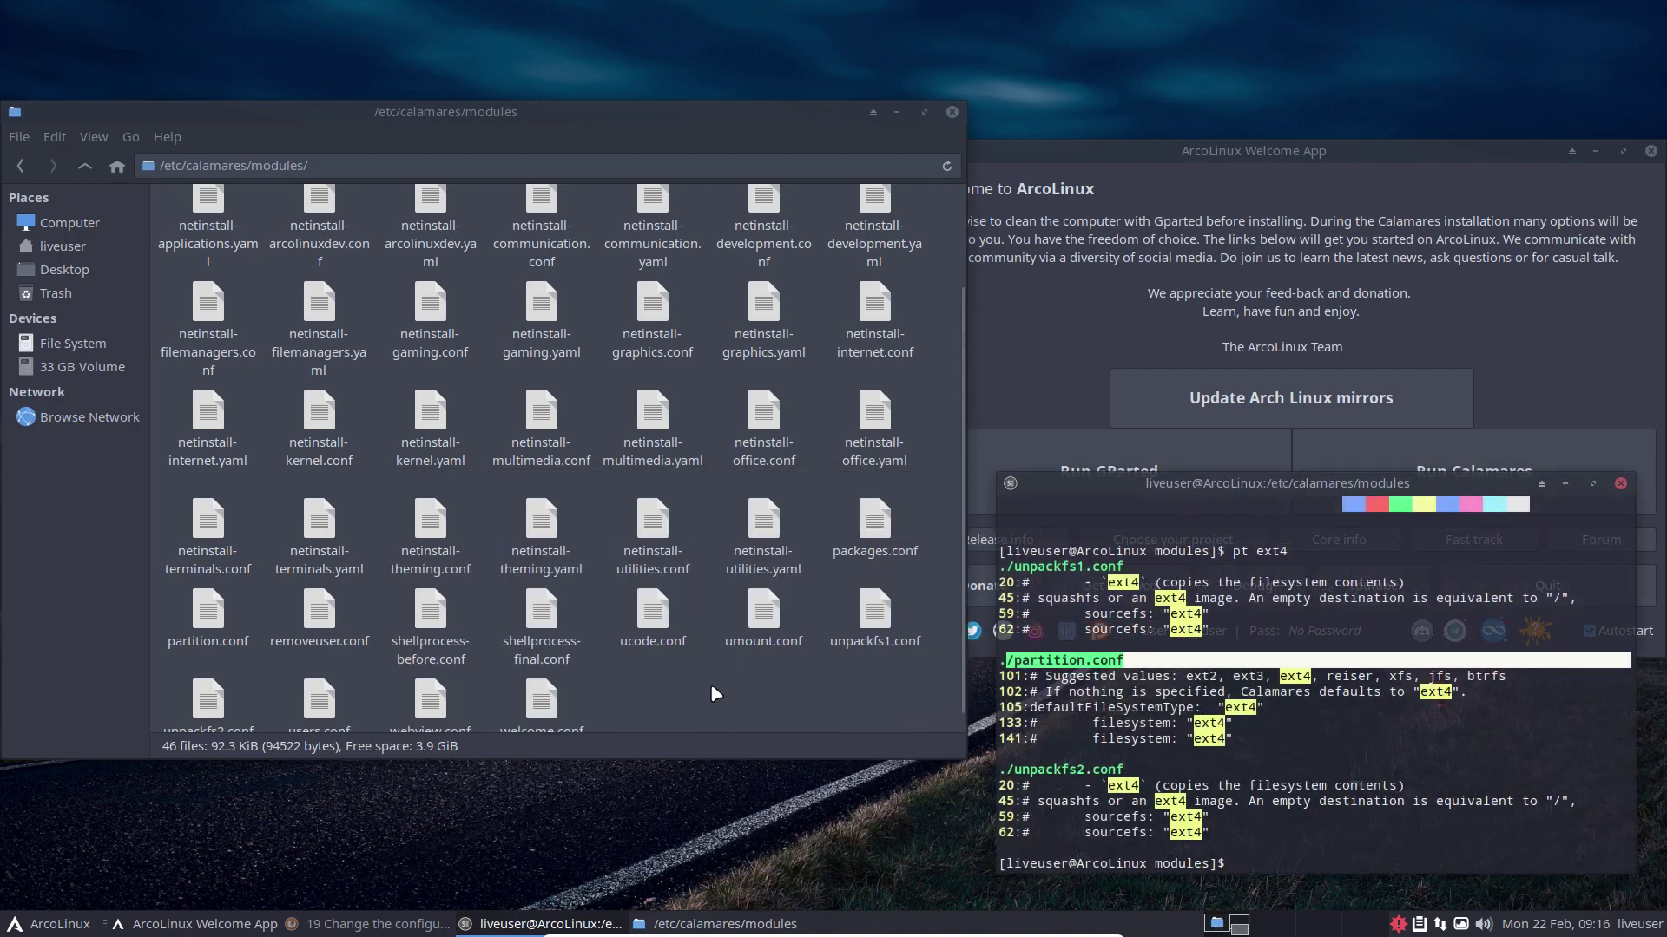
pyautogui.click(220, 617)
# Step: Open partition.conf in Sublime Text, maximized, with larger text and Perl syntax highlighting
pyautogui.doubleClick(221, 618)
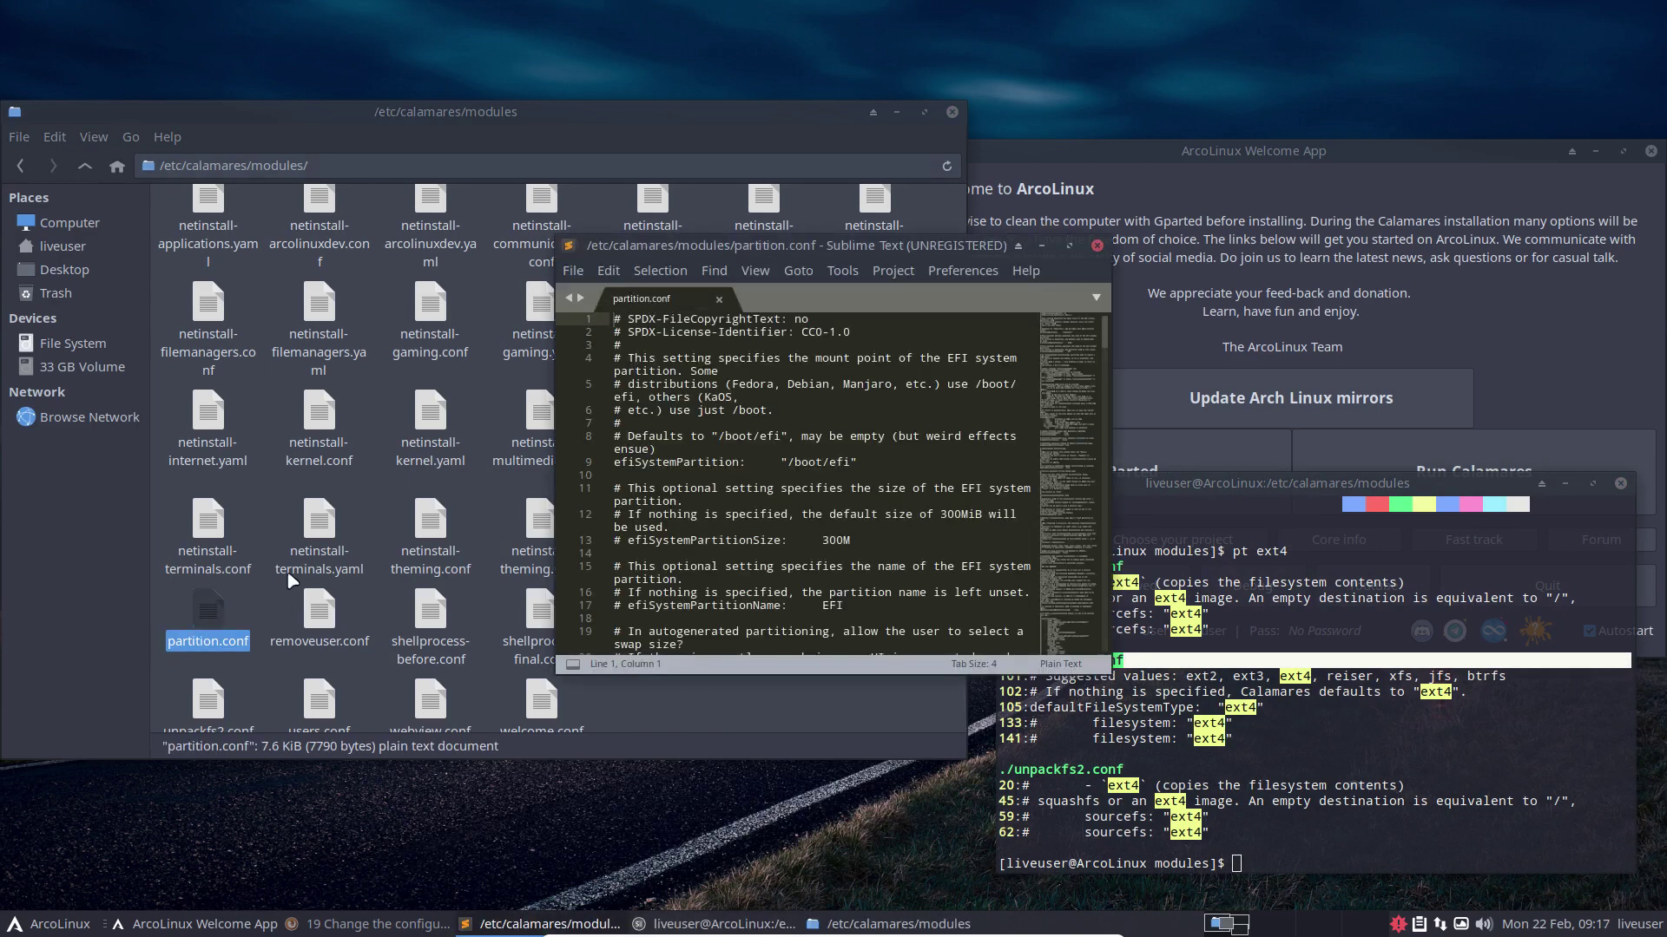
pyautogui.doubleClick(816, 252)
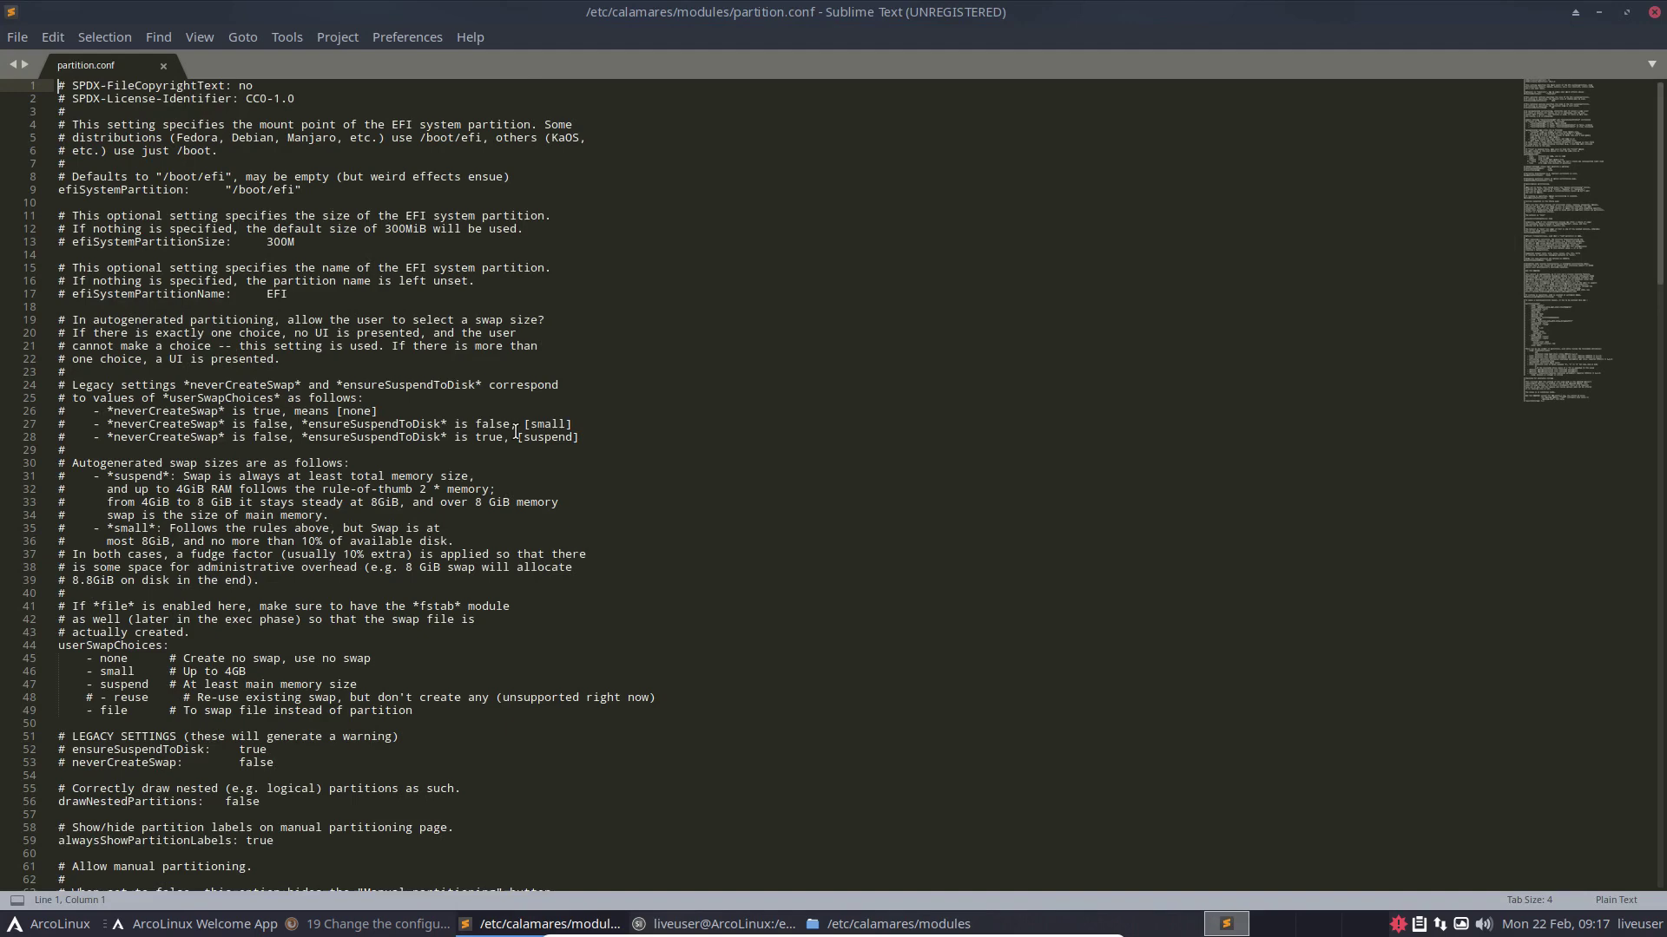
pyautogui.hotkey('ctrl', '=')
pyautogui.hotkey('ctrl', '=')
pyautogui.hotkey('ctrl', '=')
pyautogui.hotkey('ctrl', '=')
pyautogui.hotkey('ctrl', '=')
pyautogui.hotkey('ctrl', '=')
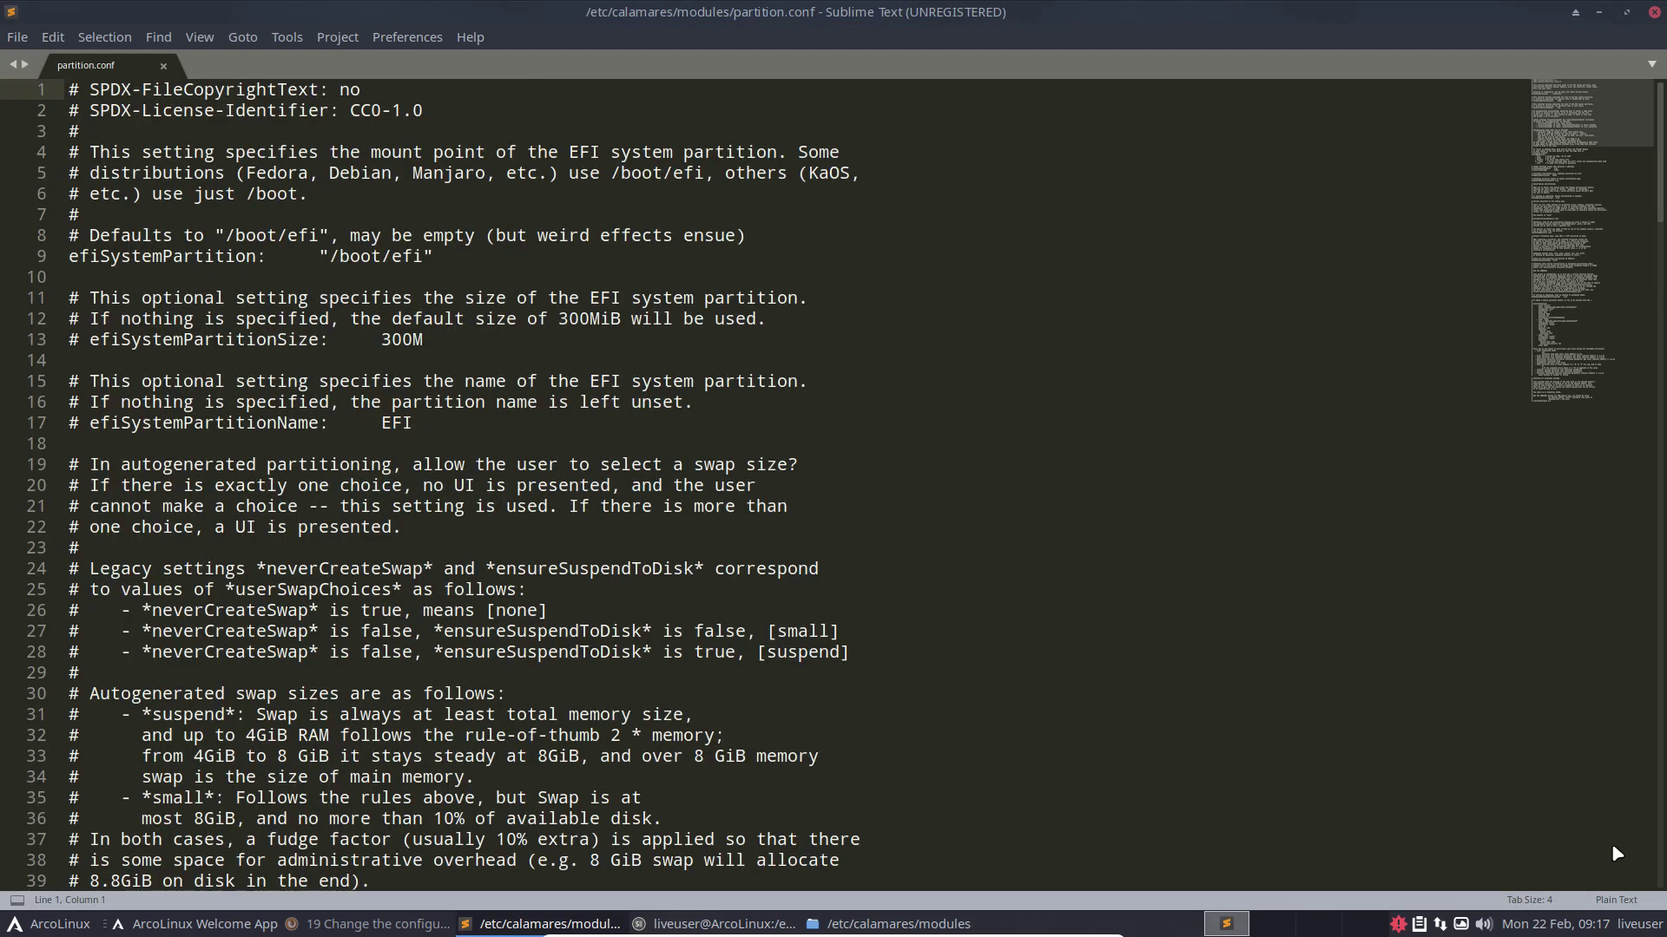
pyautogui.click(1613, 900)
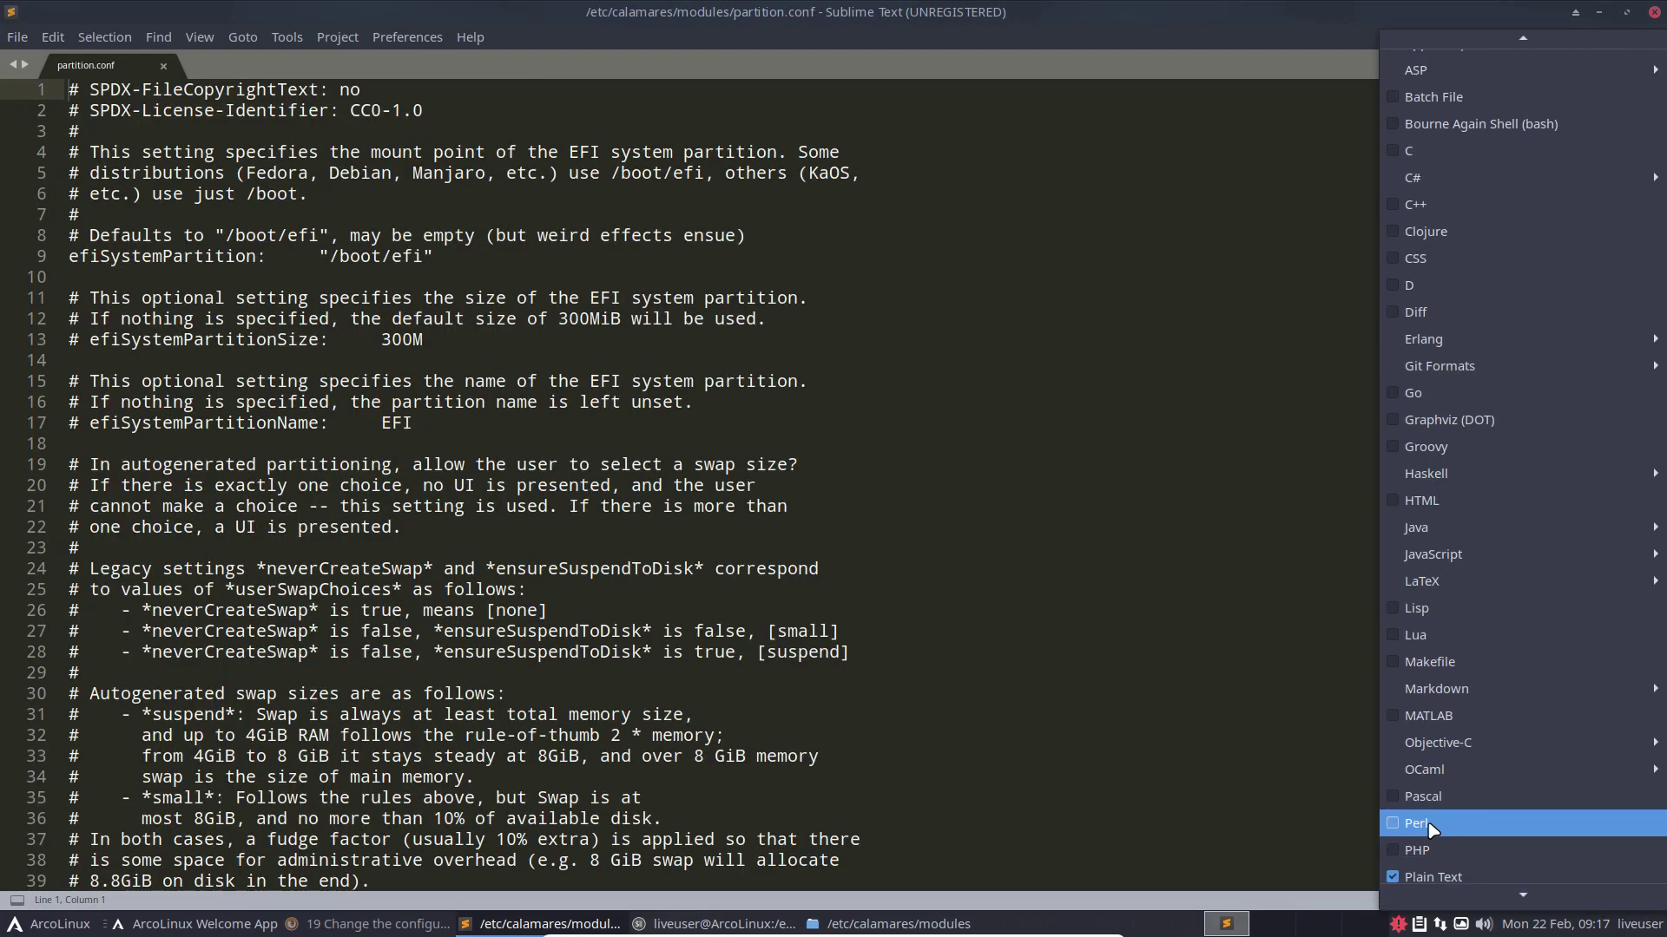
pyautogui.click(1428, 824)
pyautogui.scroll(-1, 500, 660)
pyautogui.scroll(-19, 500, 660)
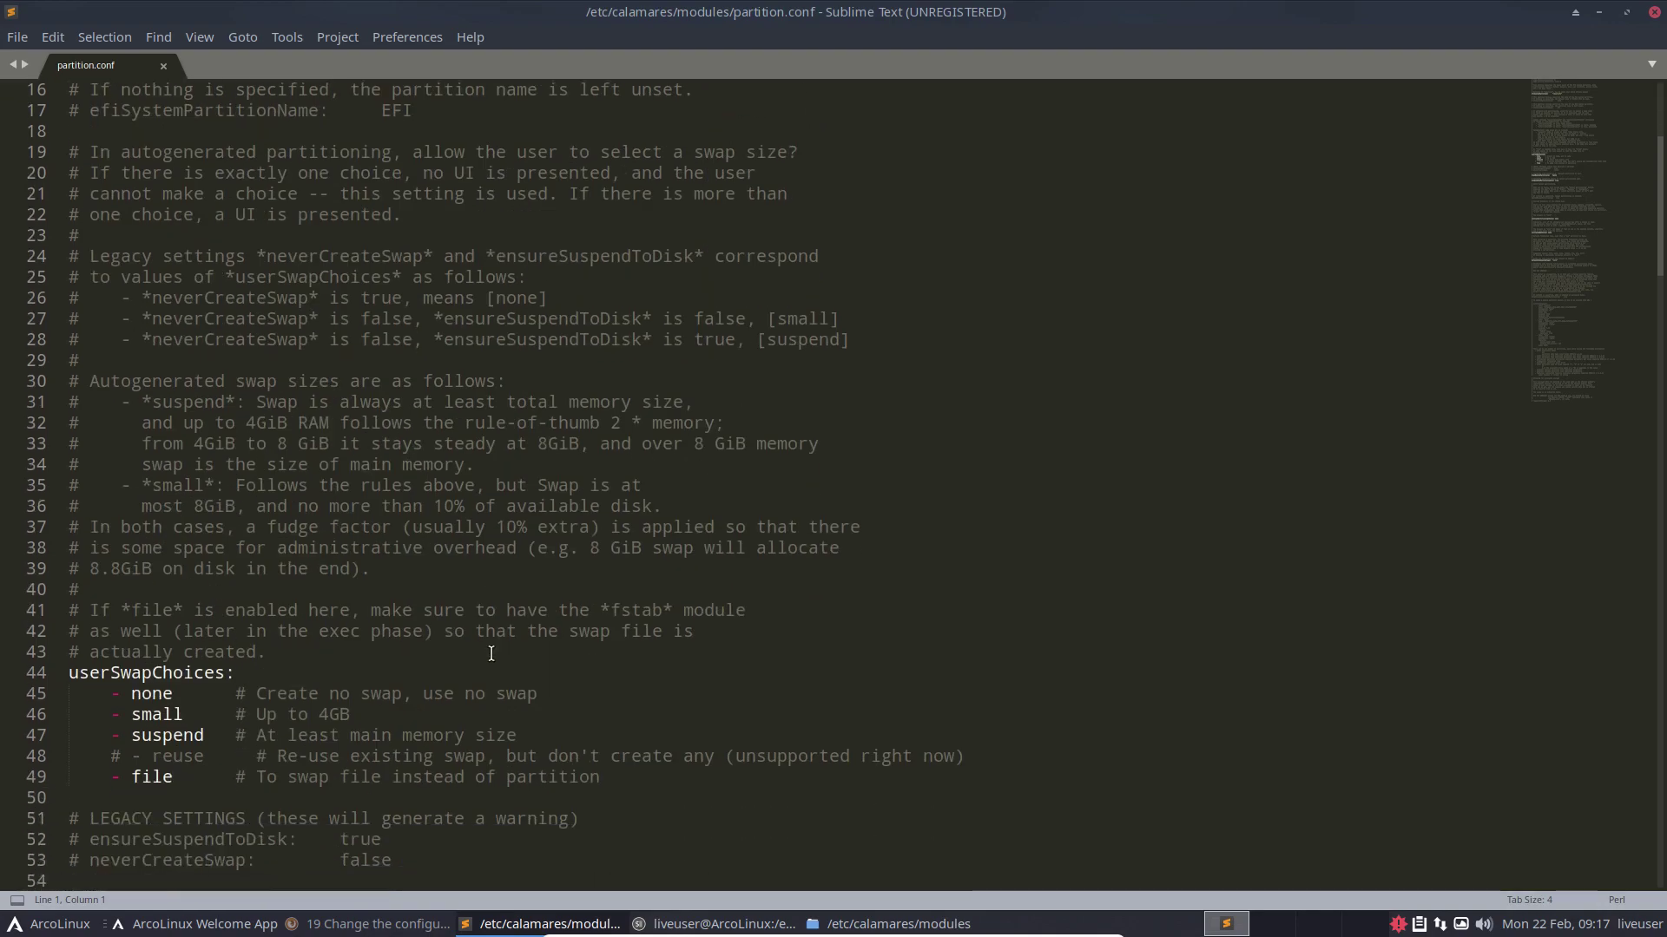
pyautogui.scroll(3, 491, 654)
pyautogui.scroll(-9, 491, 654)
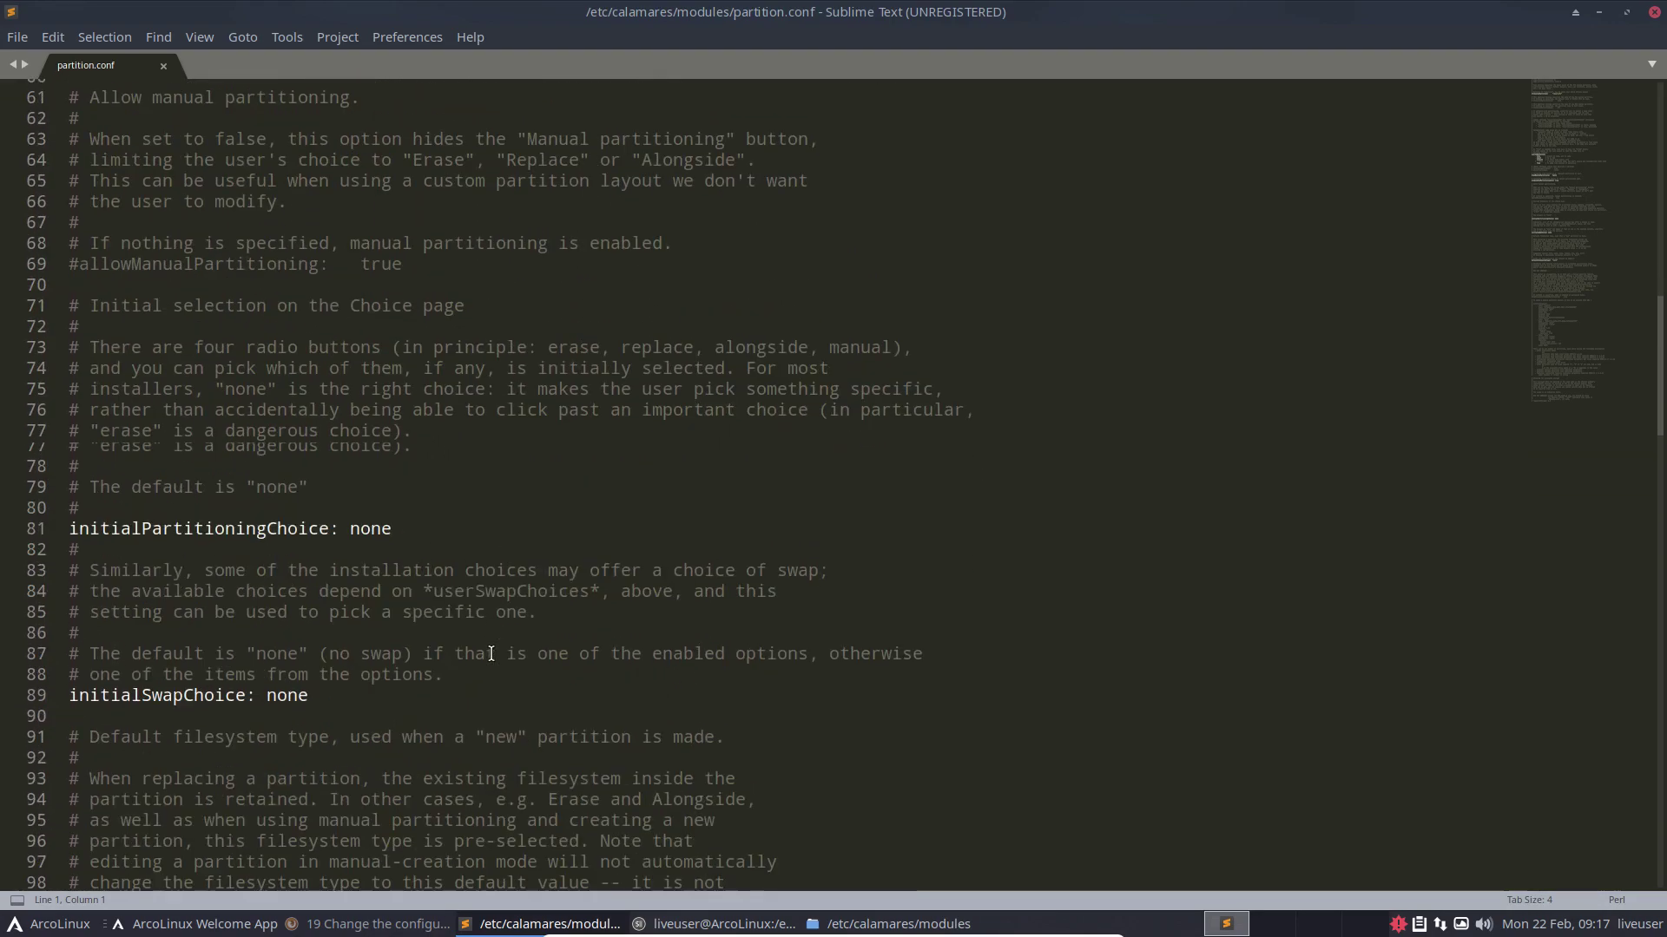
# Step: Highlight ext4 on line 105 and the alternatives jfs, xfs, reiser, ext2 and btrfs
pyautogui.doubleClick(352, 632)
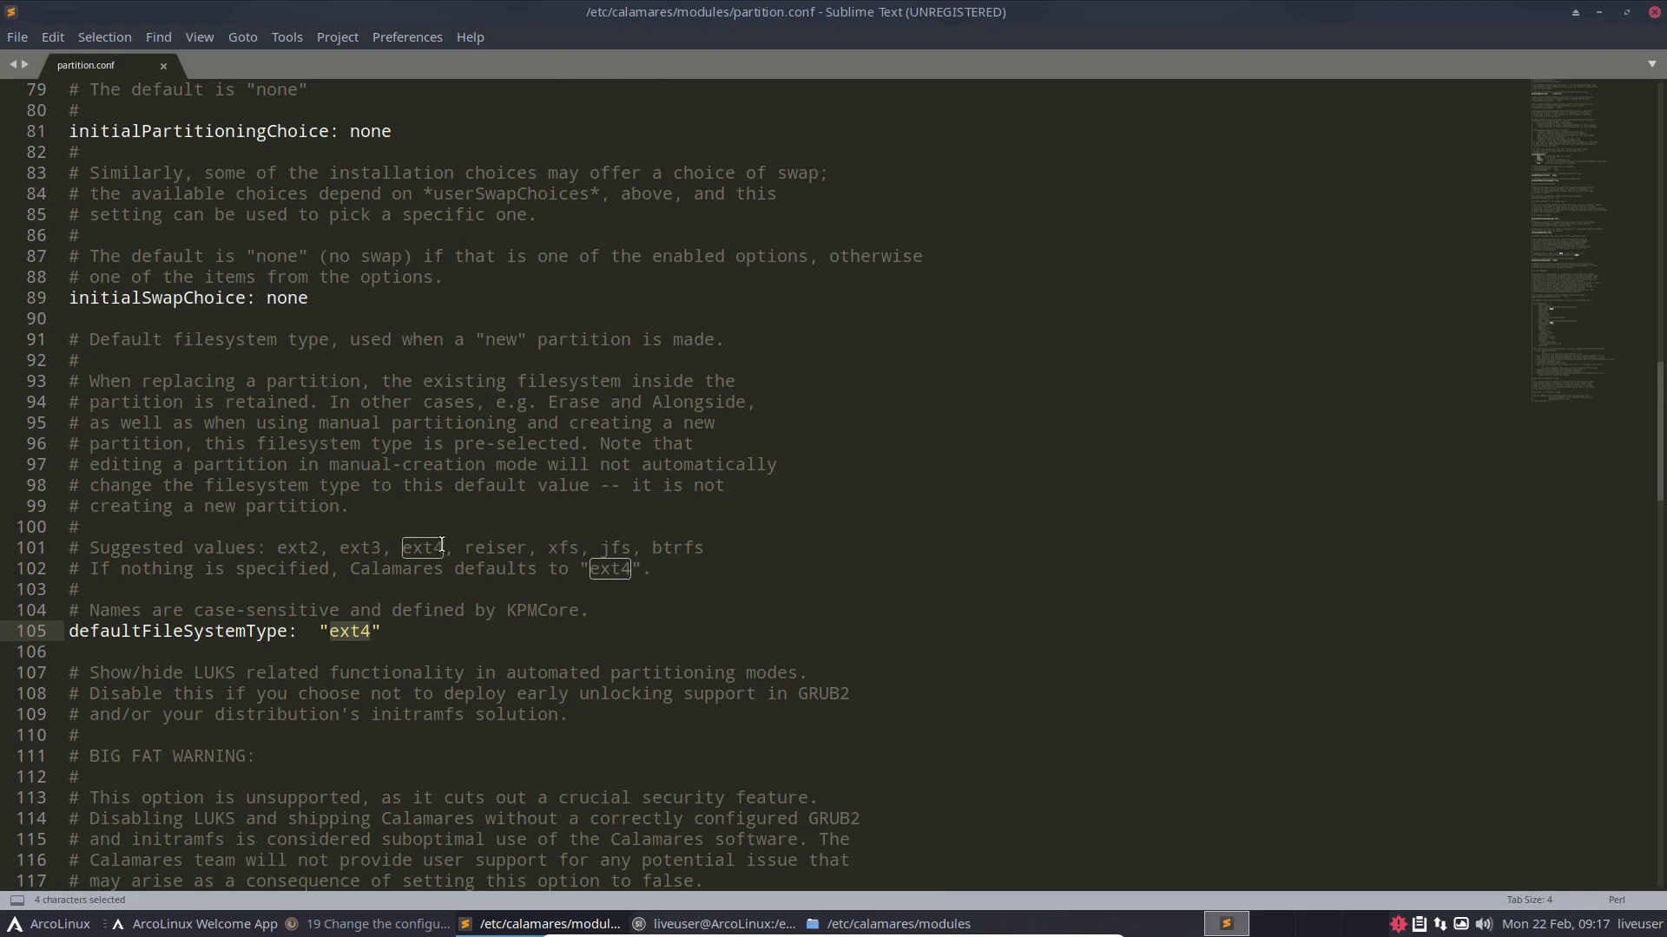
pyautogui.doubleClick(618, 547)
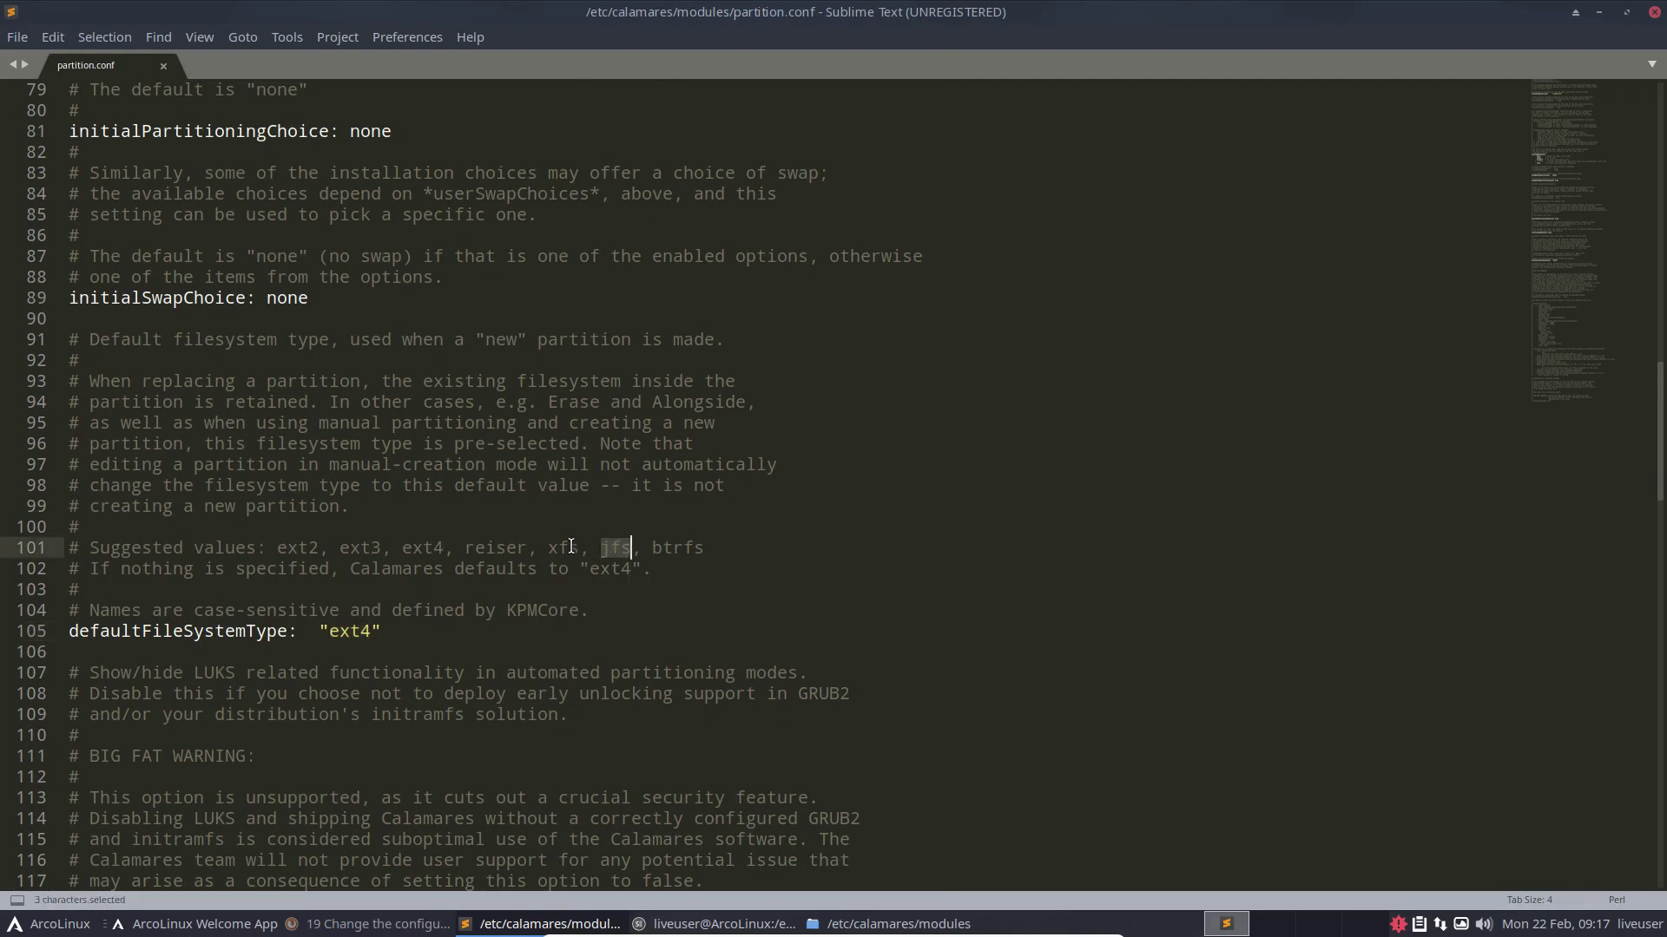
pyautogui.doubleClick(563, 547)
pyautogui.doubleClick(499, 547)
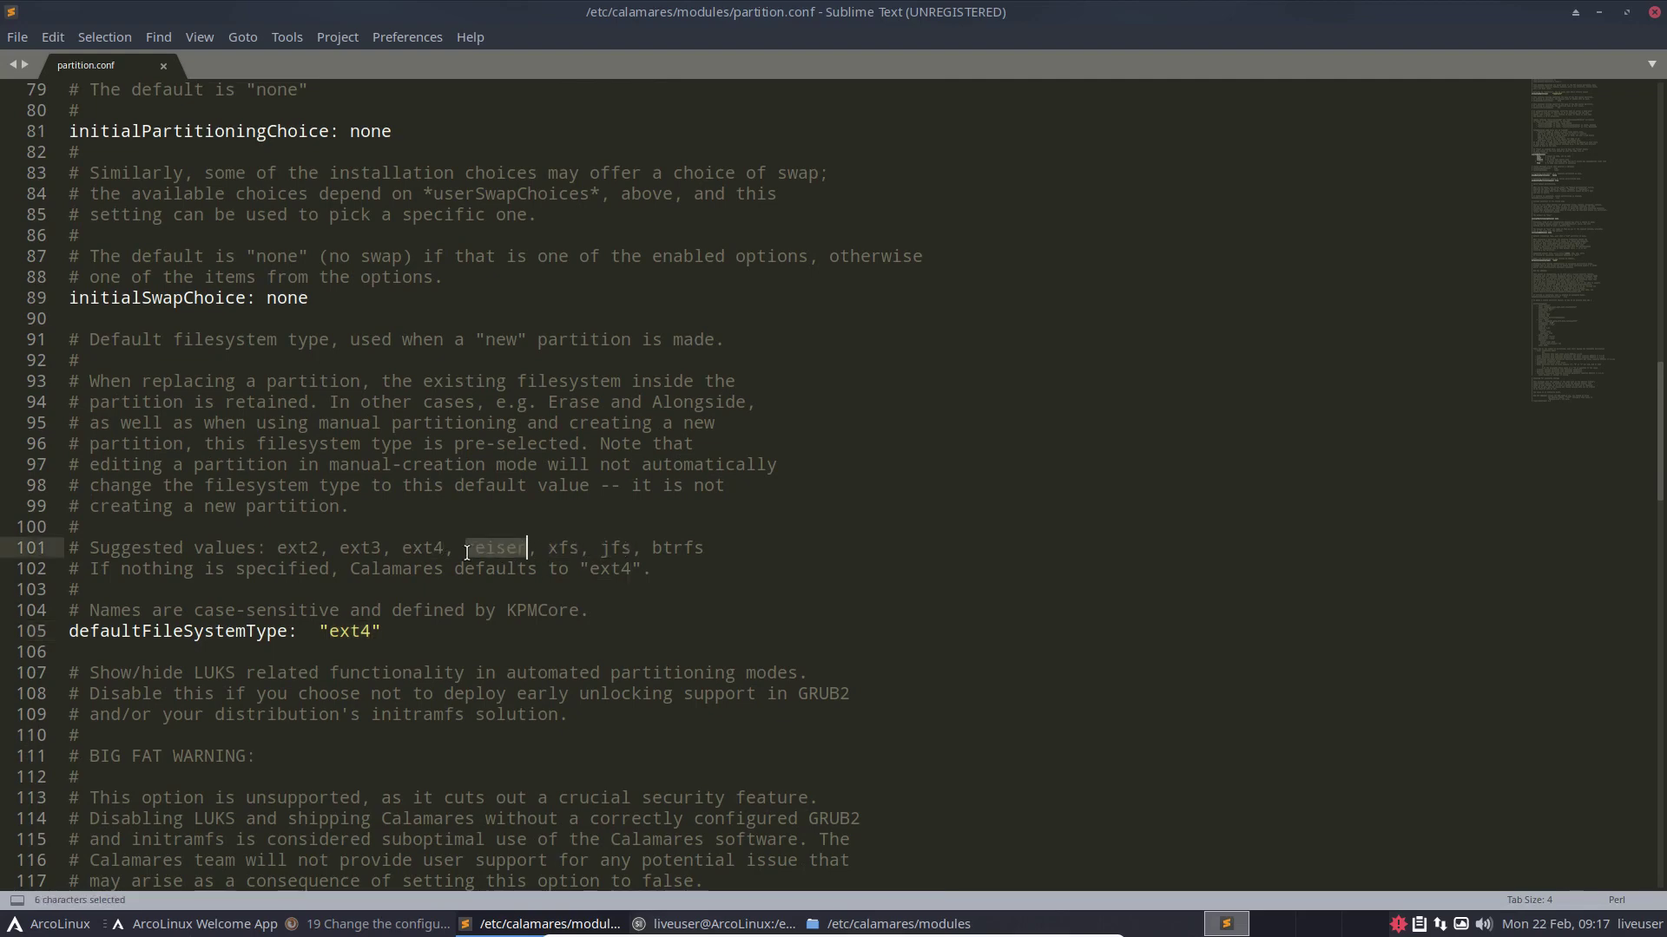
pyautogui.doubleClick(297, 547)
pyautogui.doubleClick(685, 548)
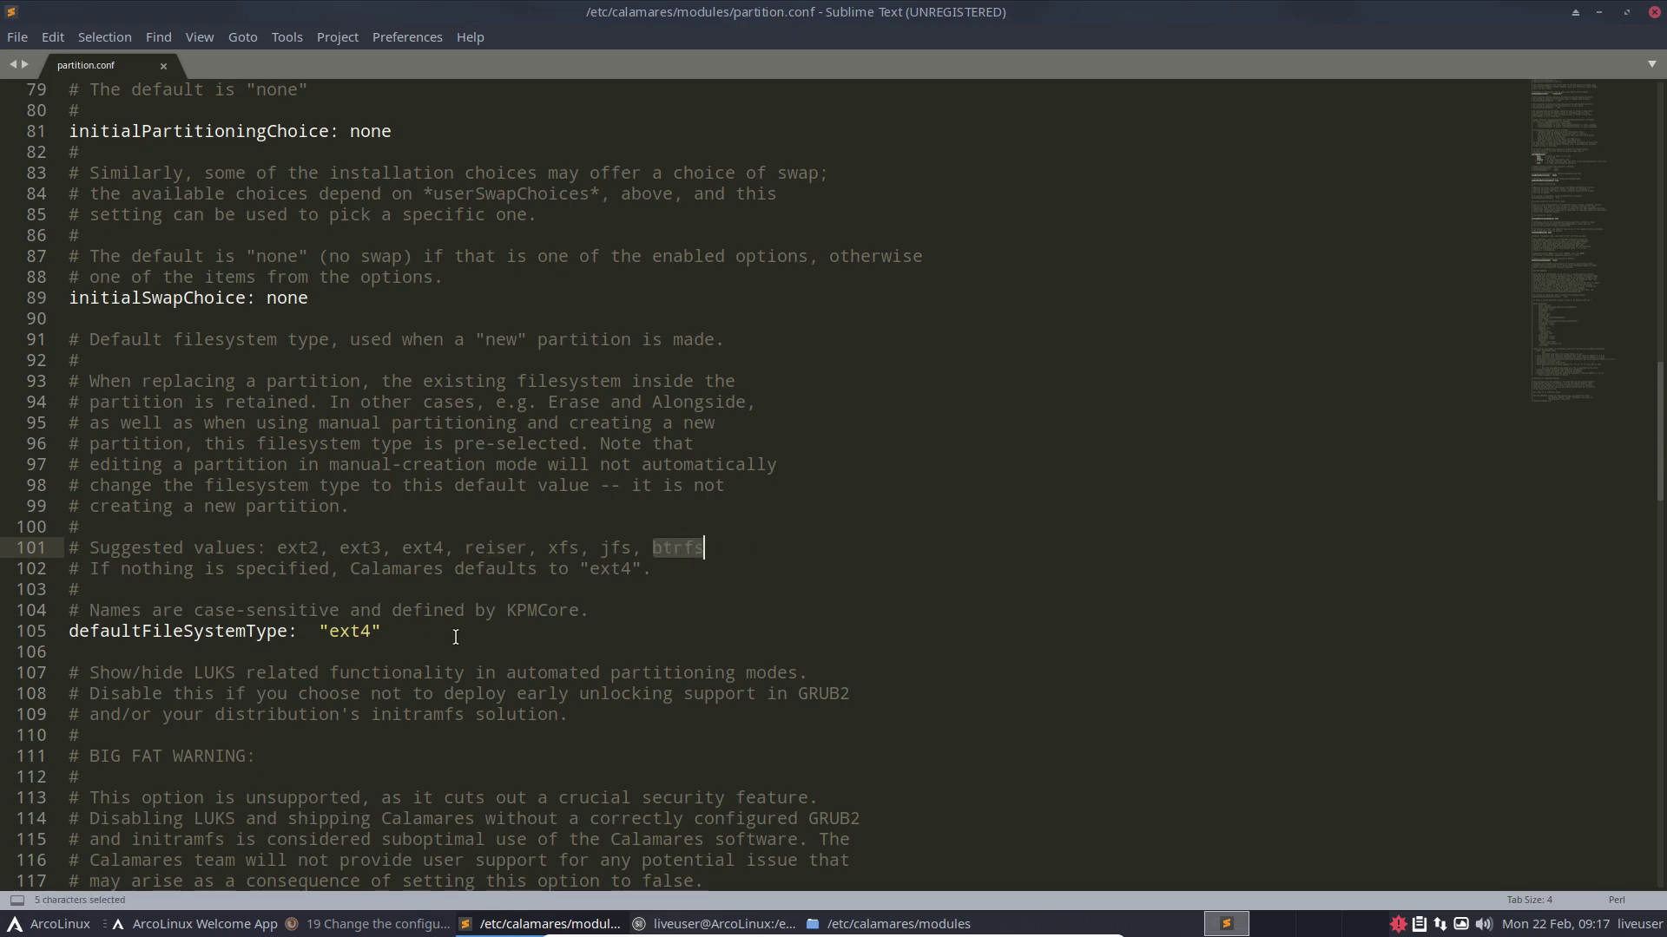
# Step: Replace ext4 with btrfs on line 105 and save partition.conf
pyautogui.doubleClick(356, 631)
pyautogui.write('btrfs')
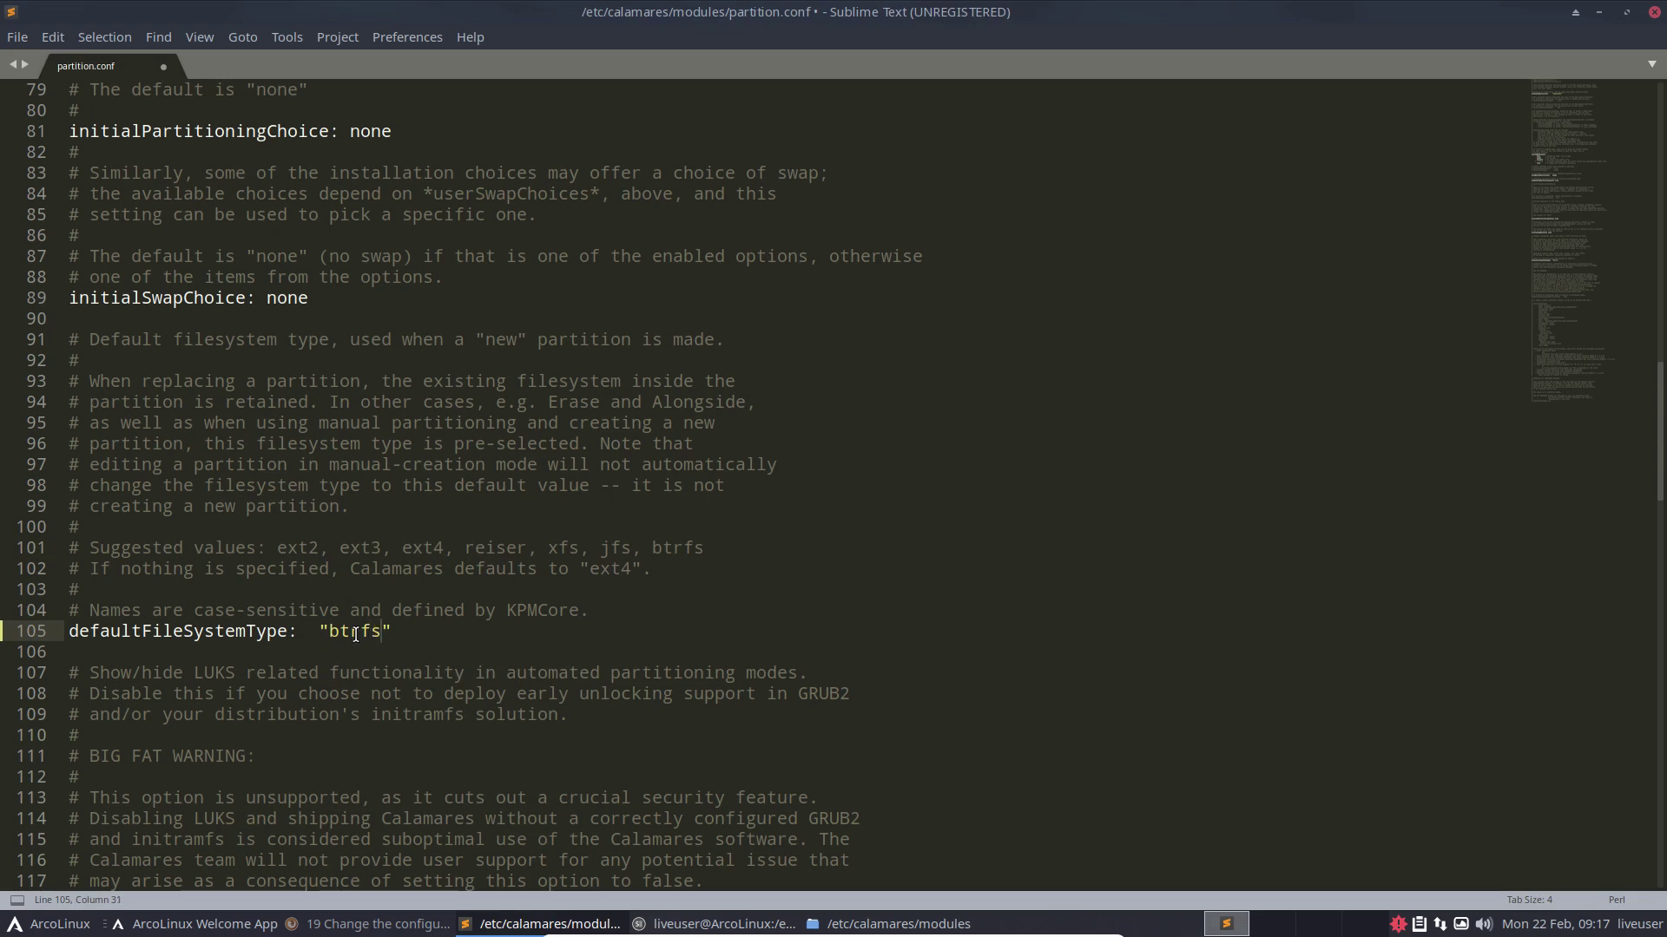
pyautogui.hotkey('ctrl', 's')
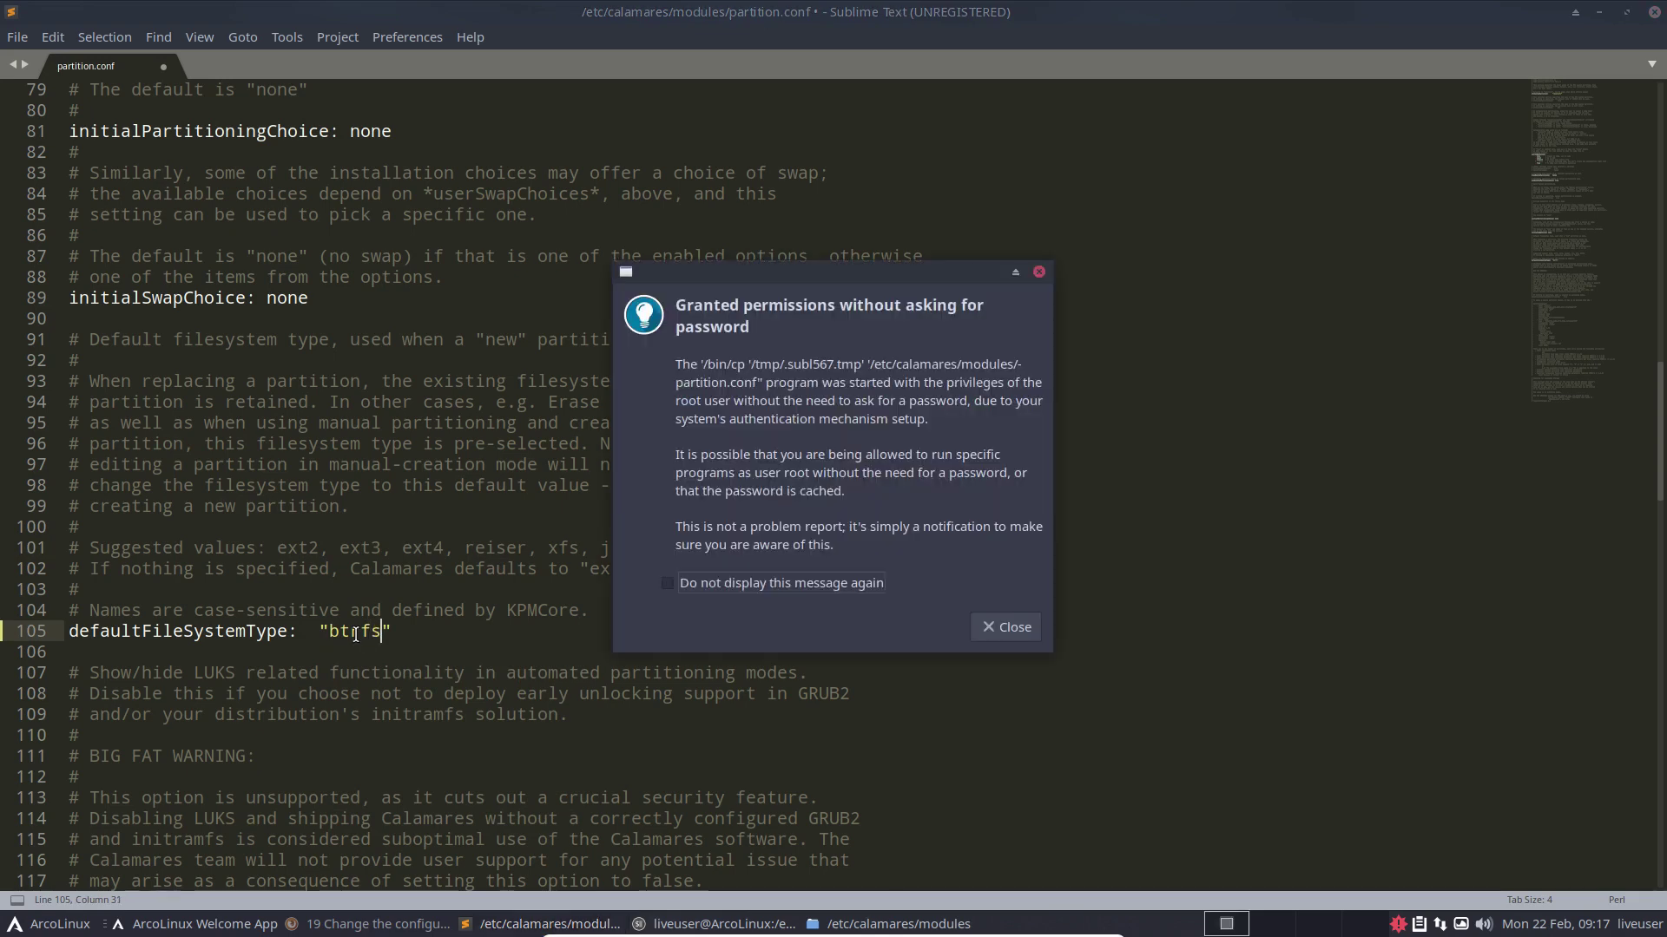
pyautogui.click(1003, 627)
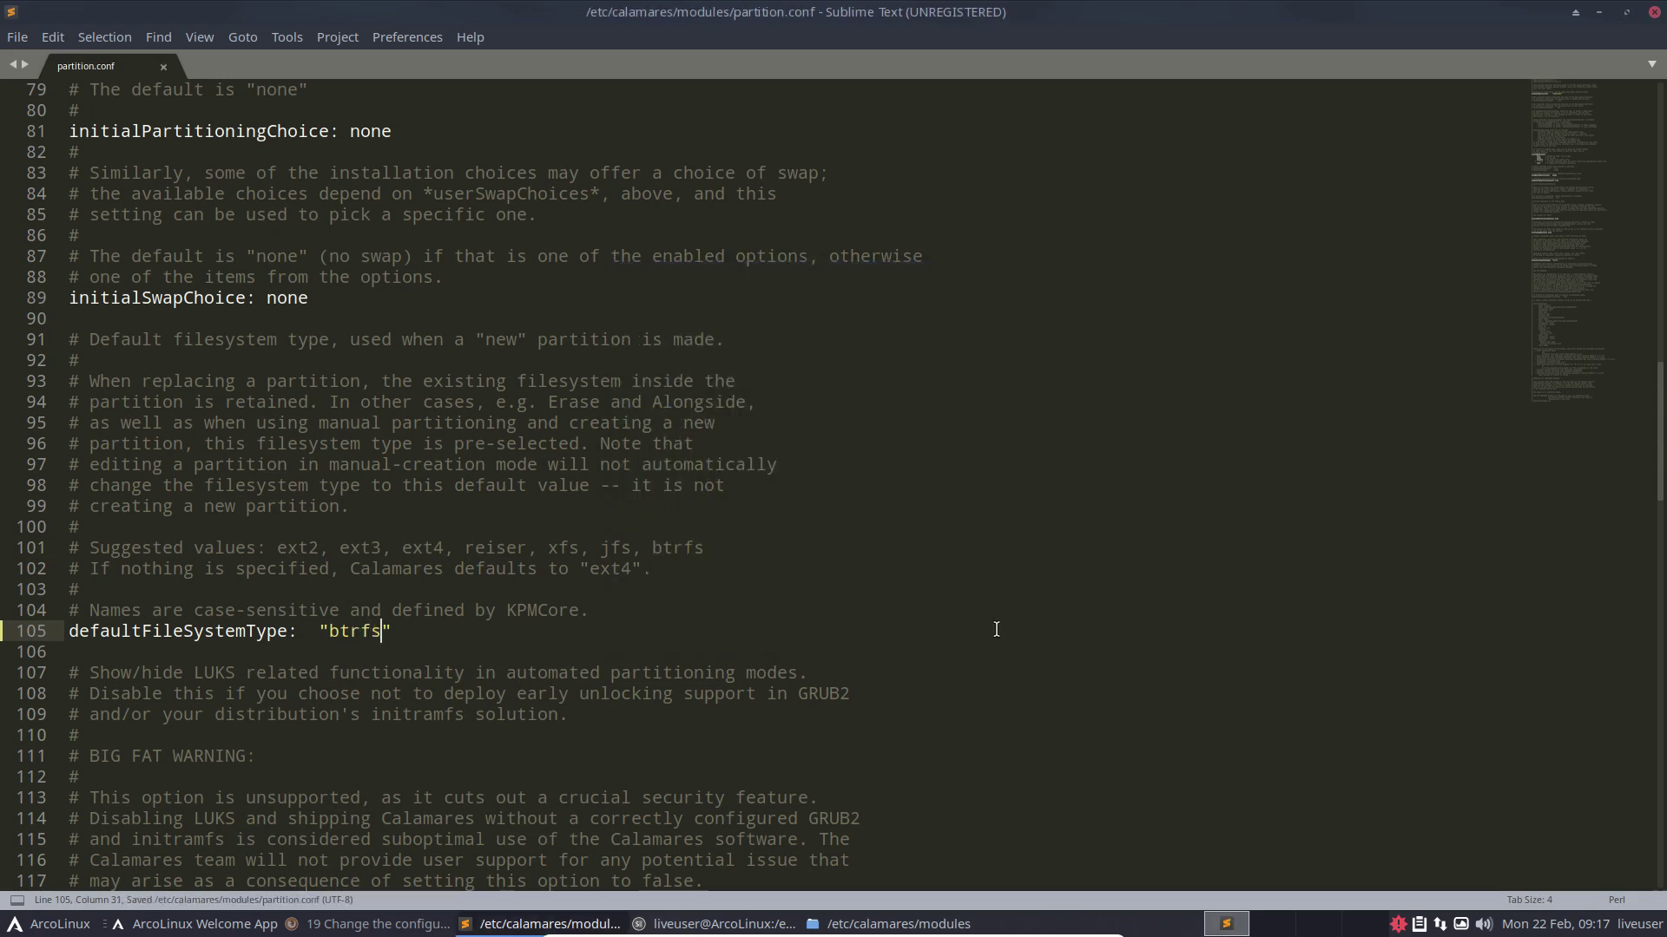
# Step: Close Sublime Text and the terminal, bringing the Welcome App forward
pyautogui.click(1655, 13)
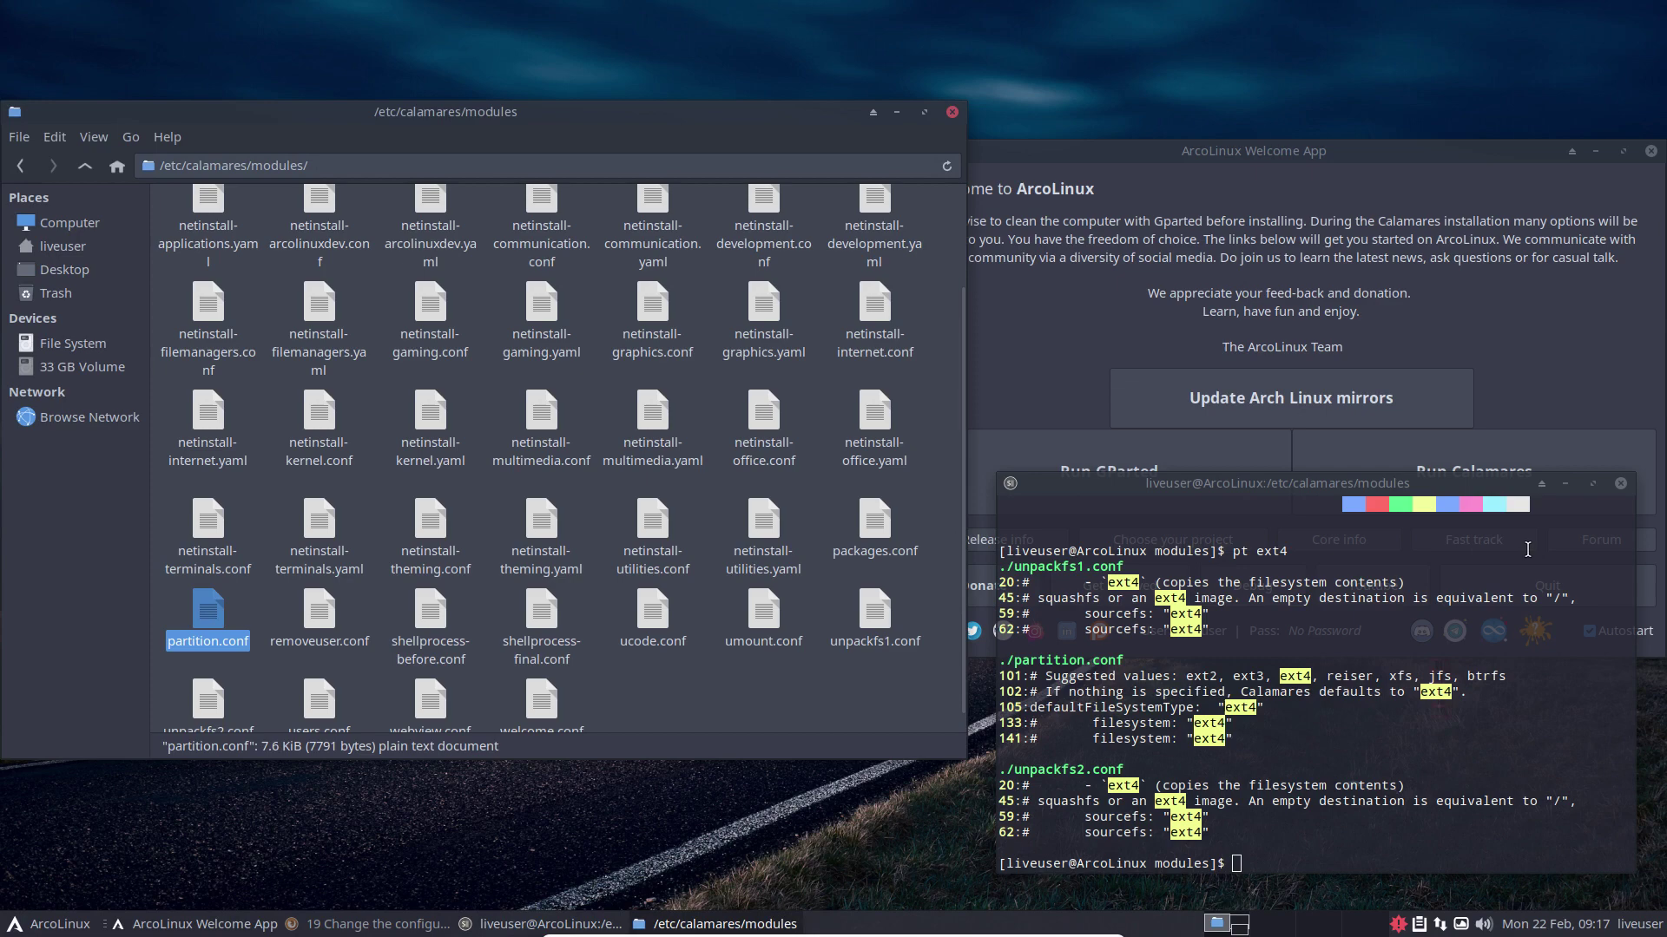
pyautogui.click(1619, 484)
pyautogui.click(1536, 492)
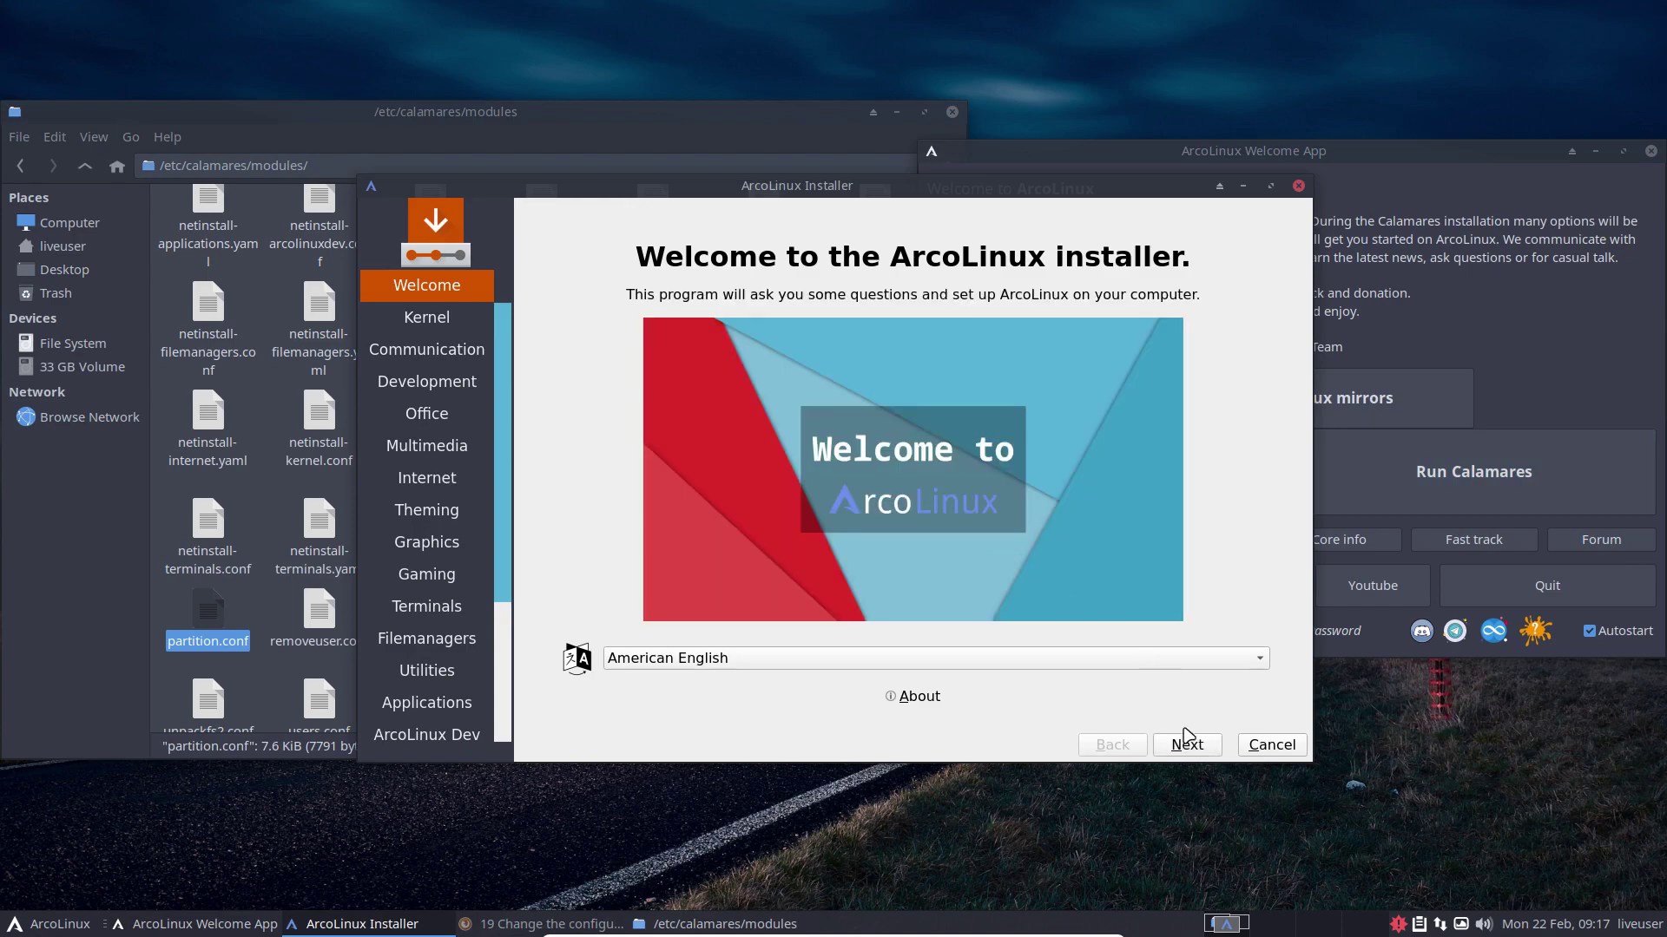
# Step: Advance the Calamares installer through package selection and timezone to the keyboard page
pyautogui.click(1188, 745)
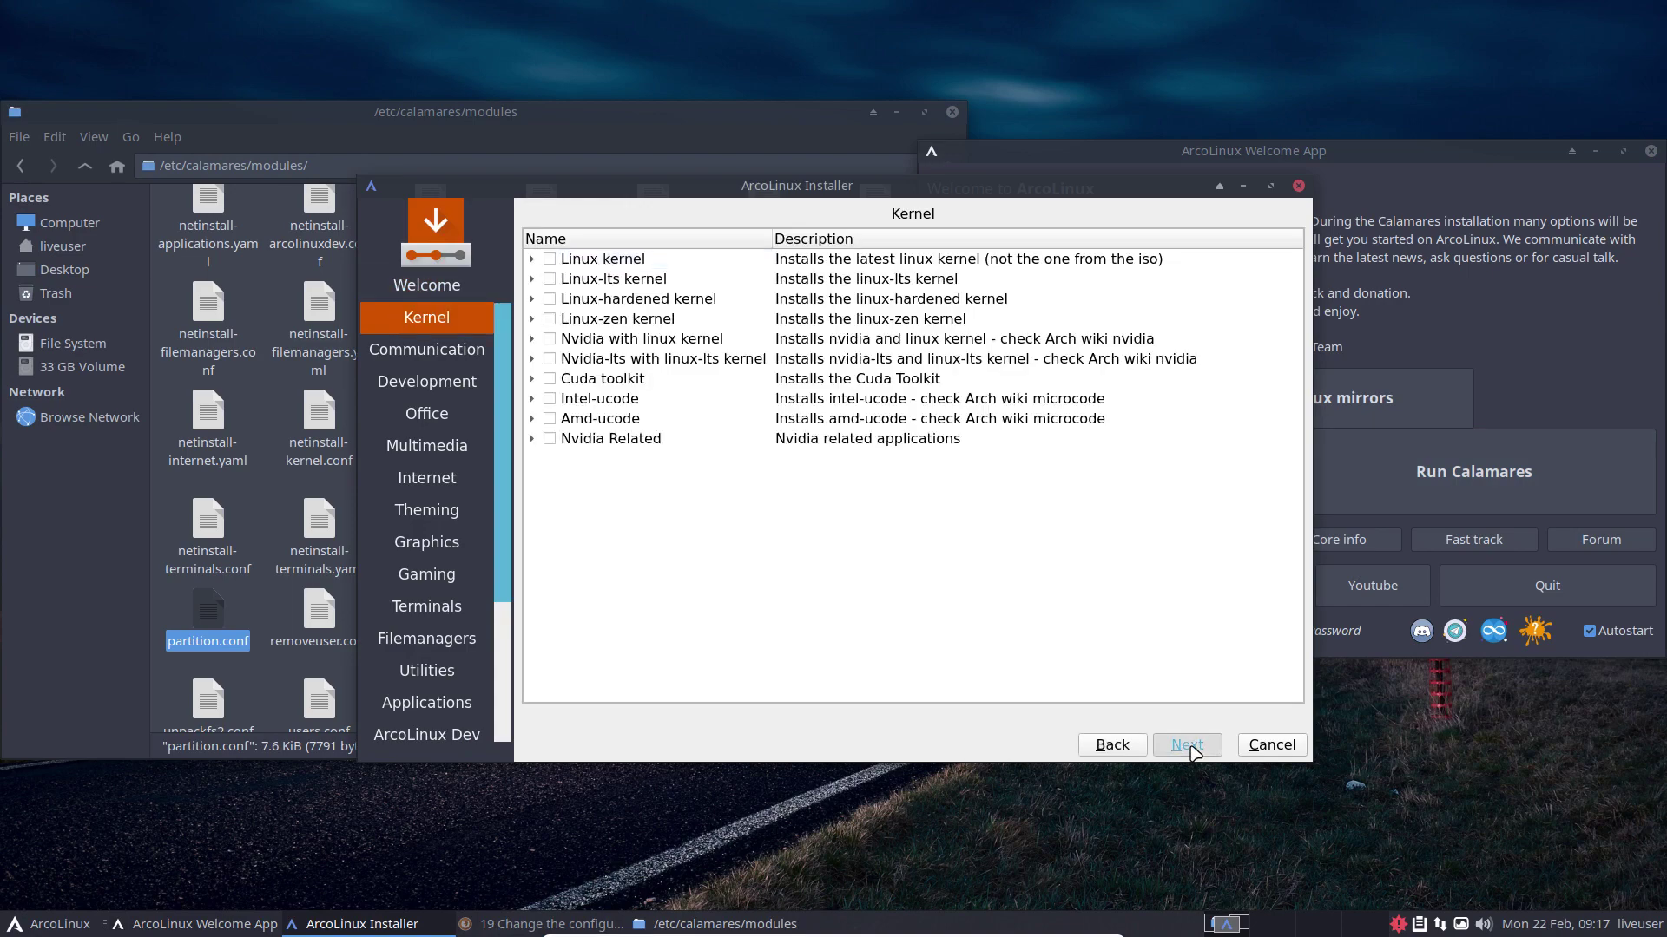
pyautogui.tripleClick(1187, 745)
pyautogui.doubleClick(1188, 745)
pyautogui.tripleClick(1188, 745)
pyautogui.doubleClick(1188, 745)
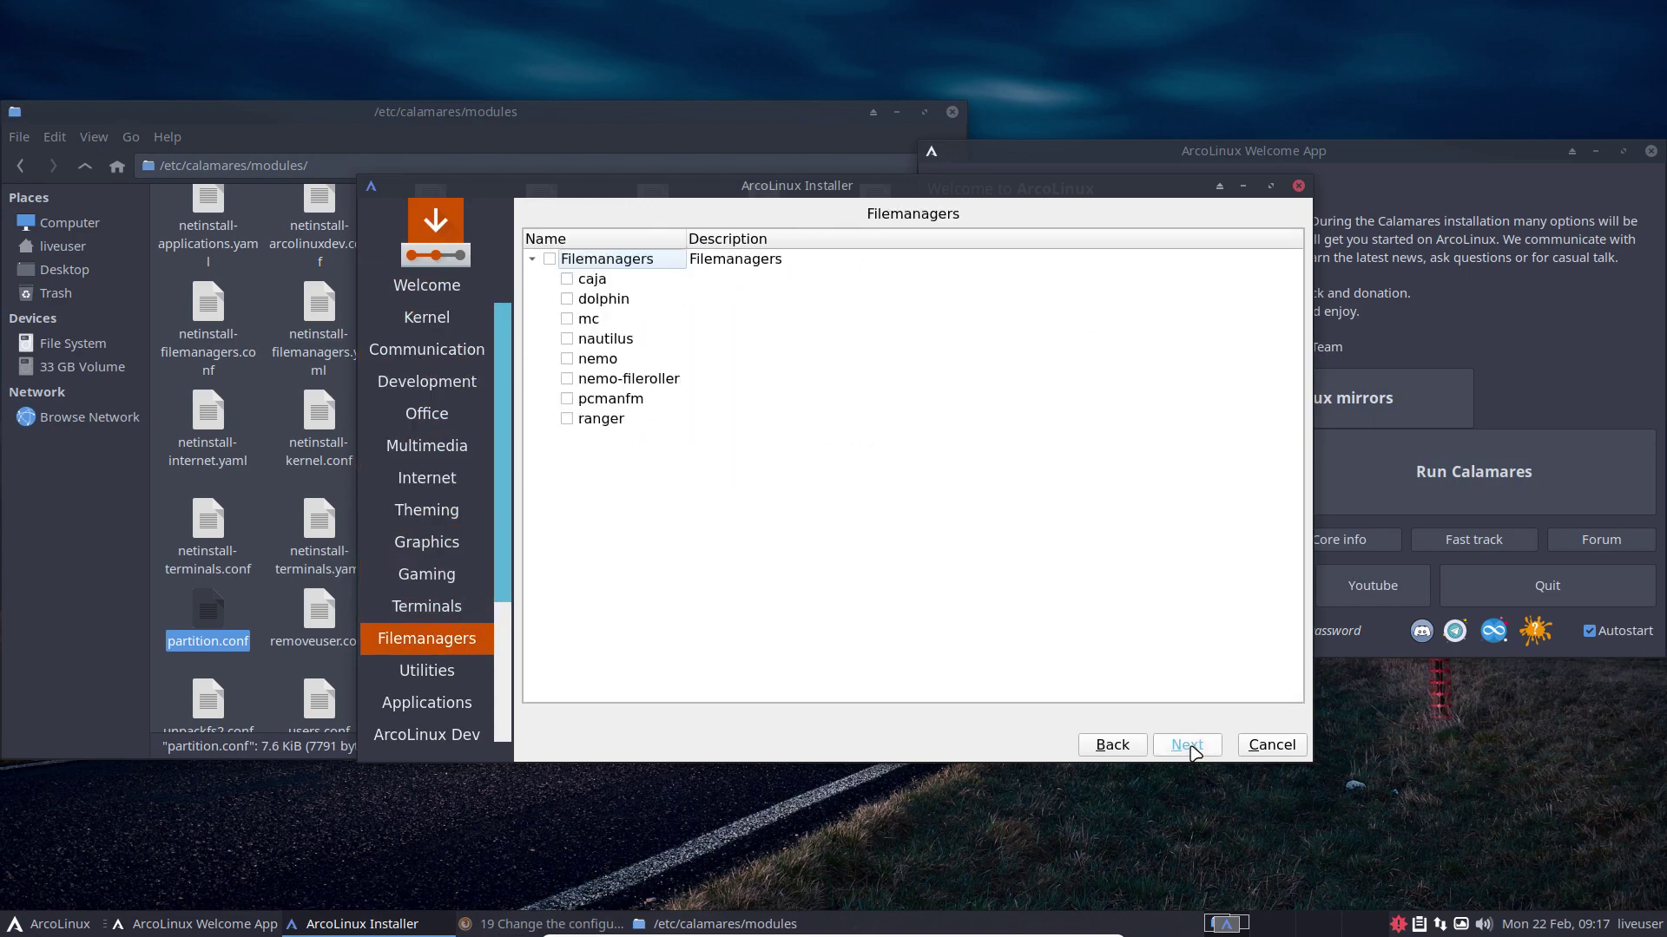
pyautogui.doubleClick(1188, 745)
pyautogui.click(1188, 745)
pyautogui.click(1188, 745)
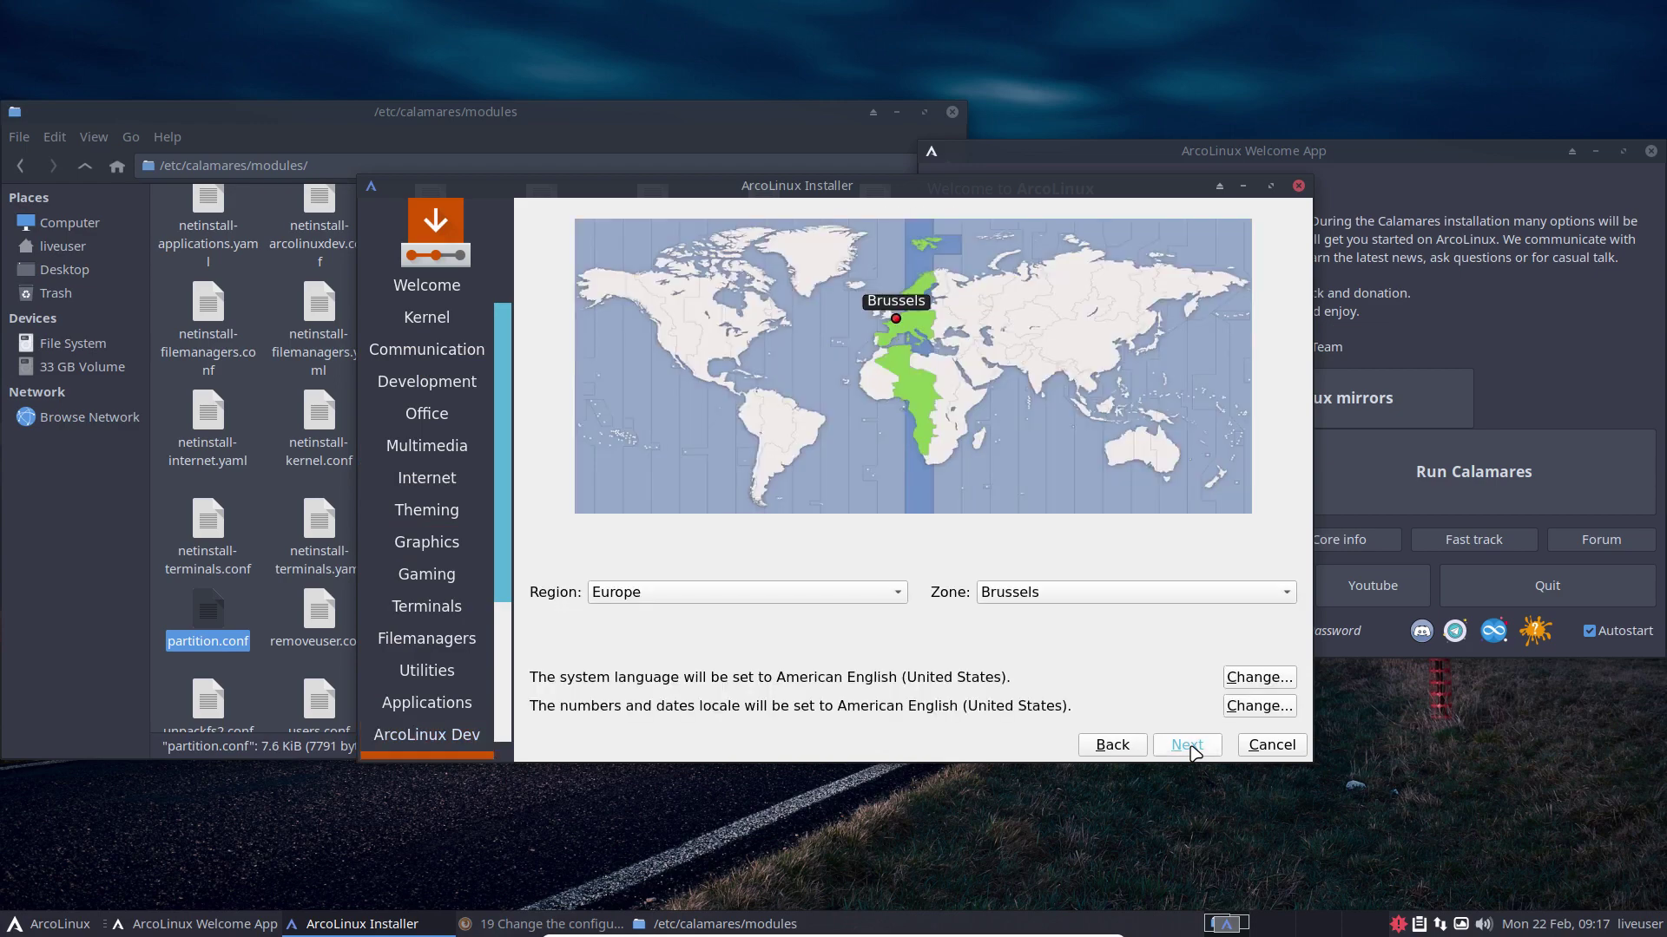
pyautogui.click(1192, 750)
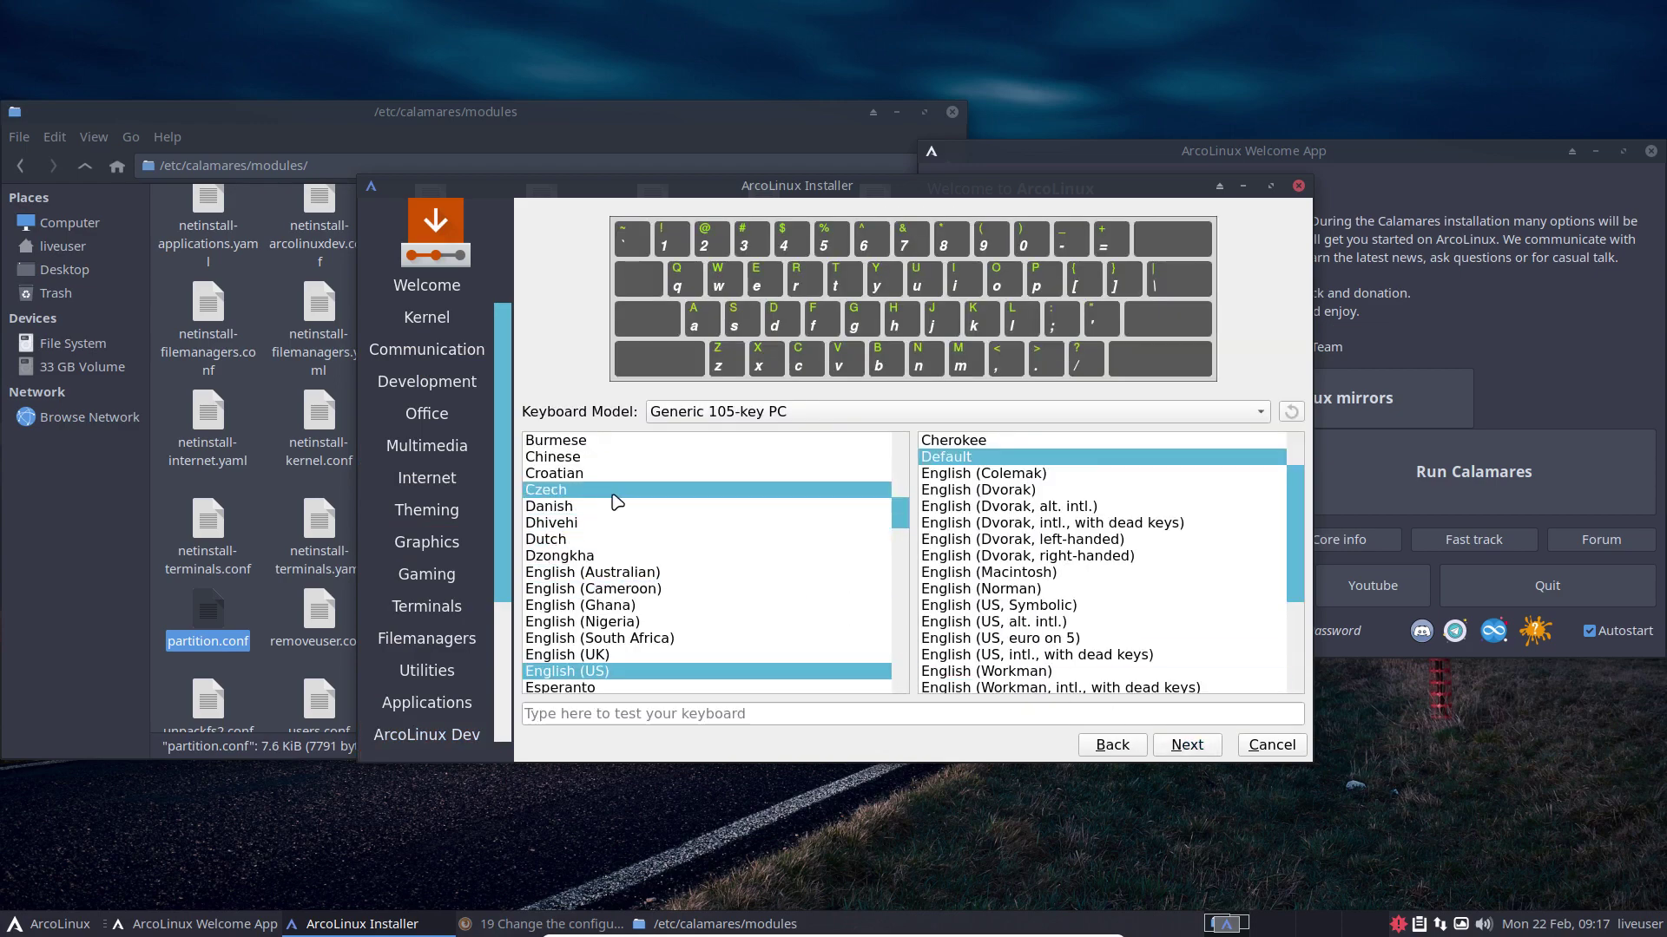
# Step: Choose the Belgian keyboard layout and continue to partitioning
pyautogui.scroll(1, 614, 497)
pyautogui.scroll(2, 616, 453)
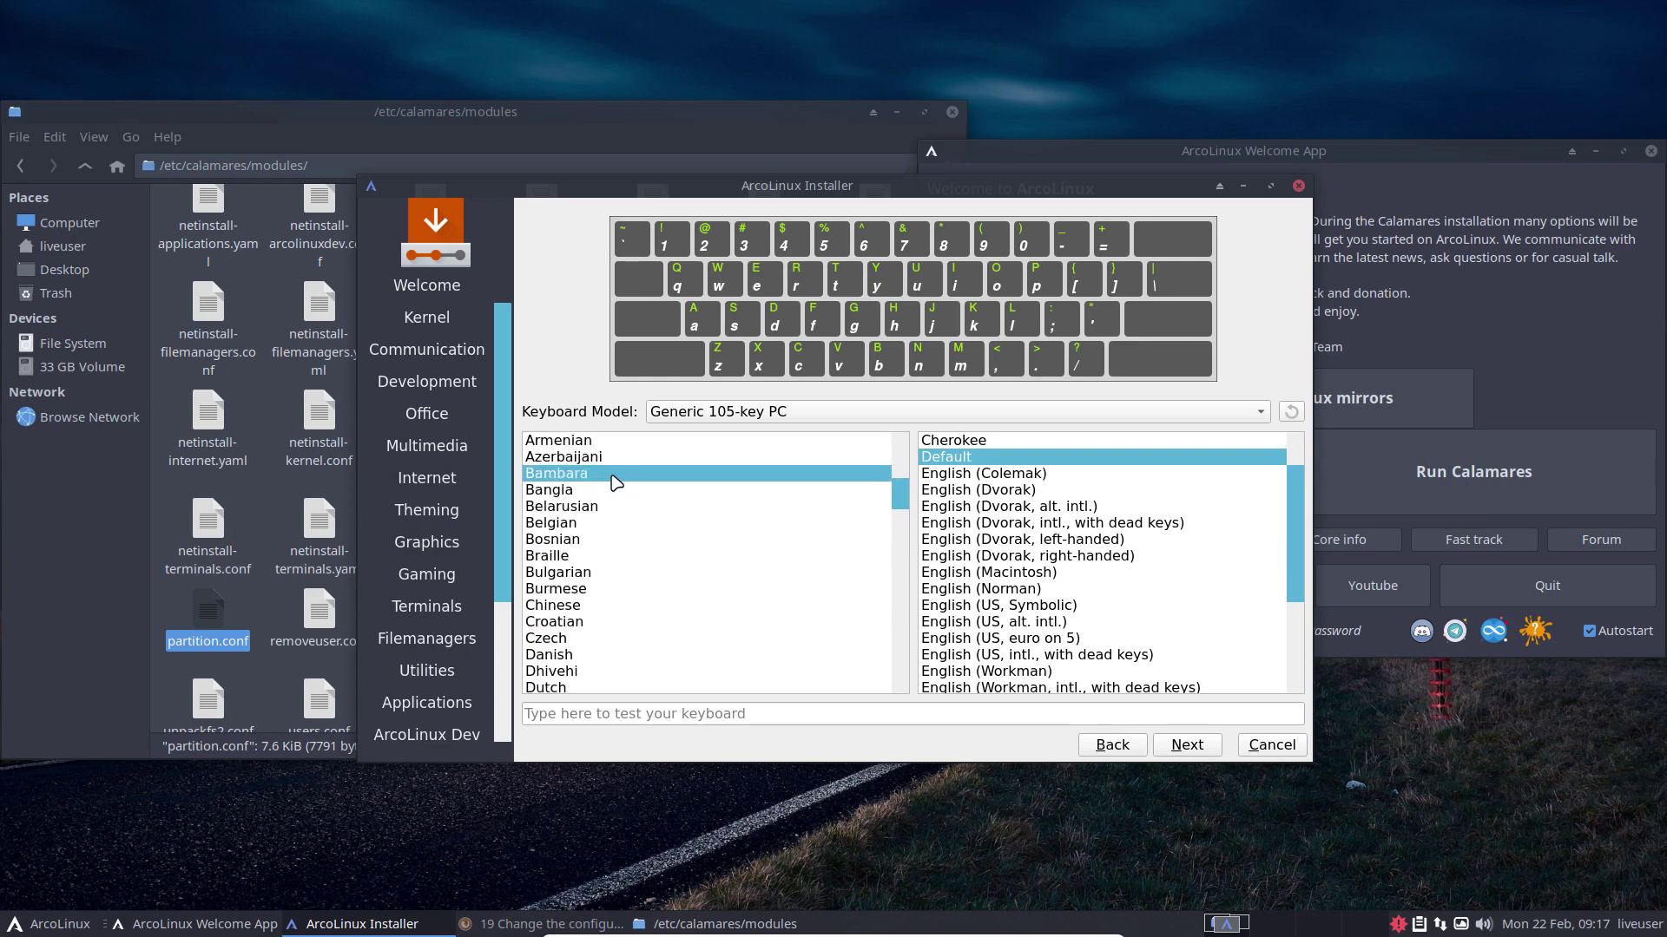
pyautogui.click(638, 526)
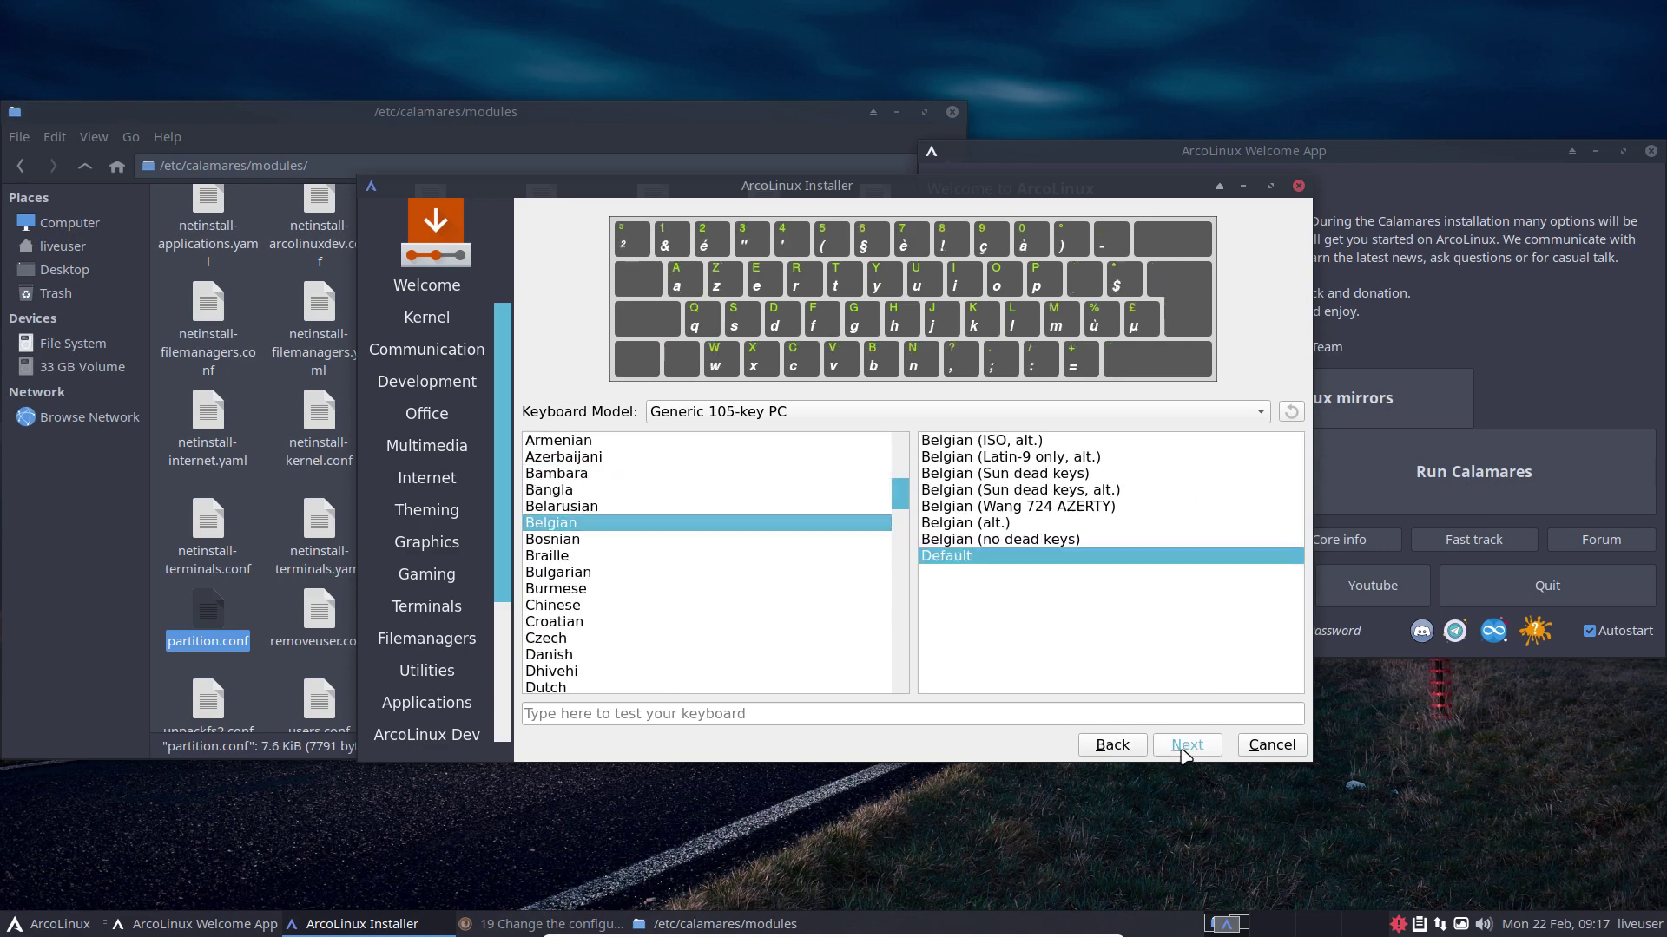
pyautogui.click(1182, 745)
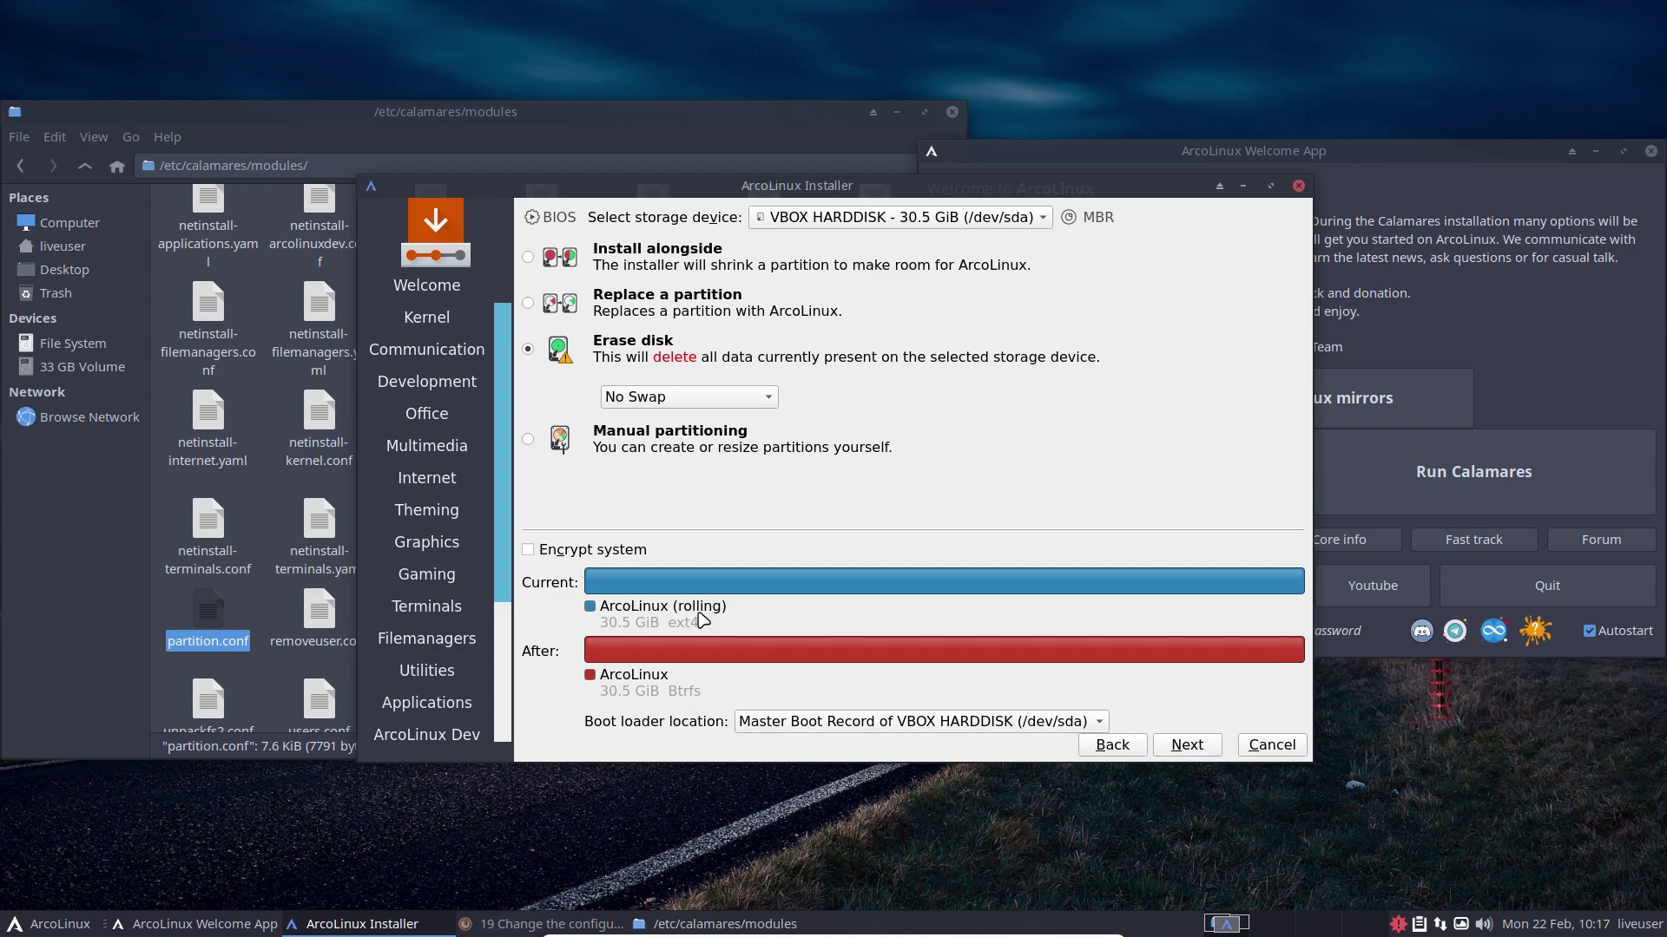
pyautogui.moveTo(702, 619)
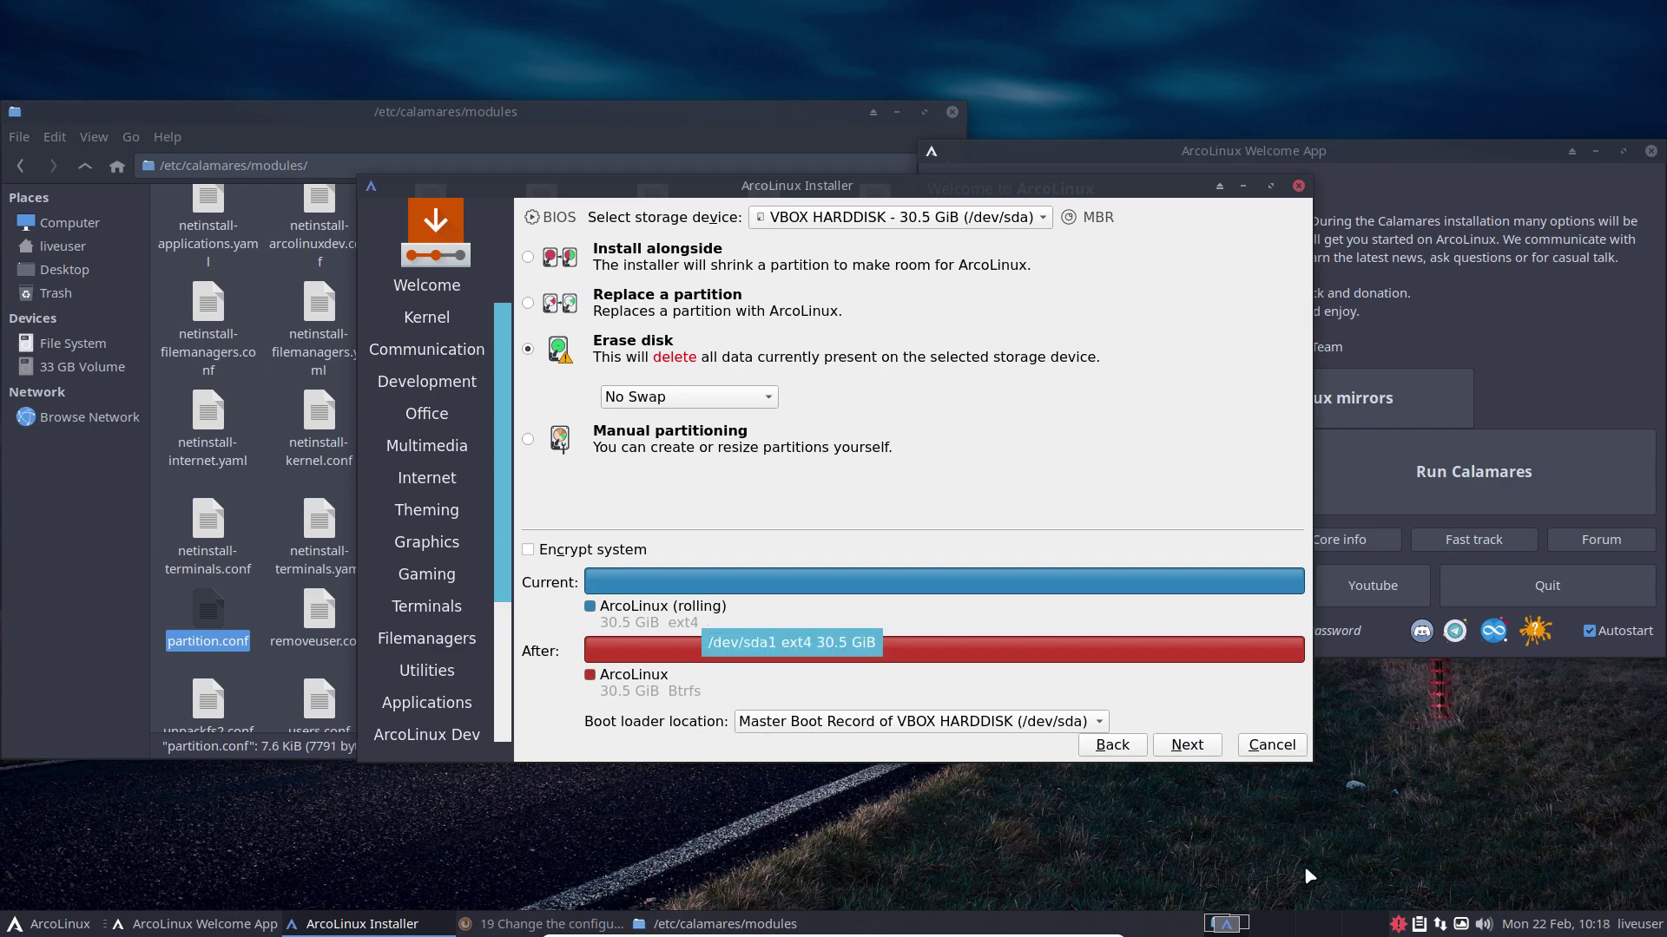
pyautogui.click(1523, 926)
pyautogui.click(1524, 926)
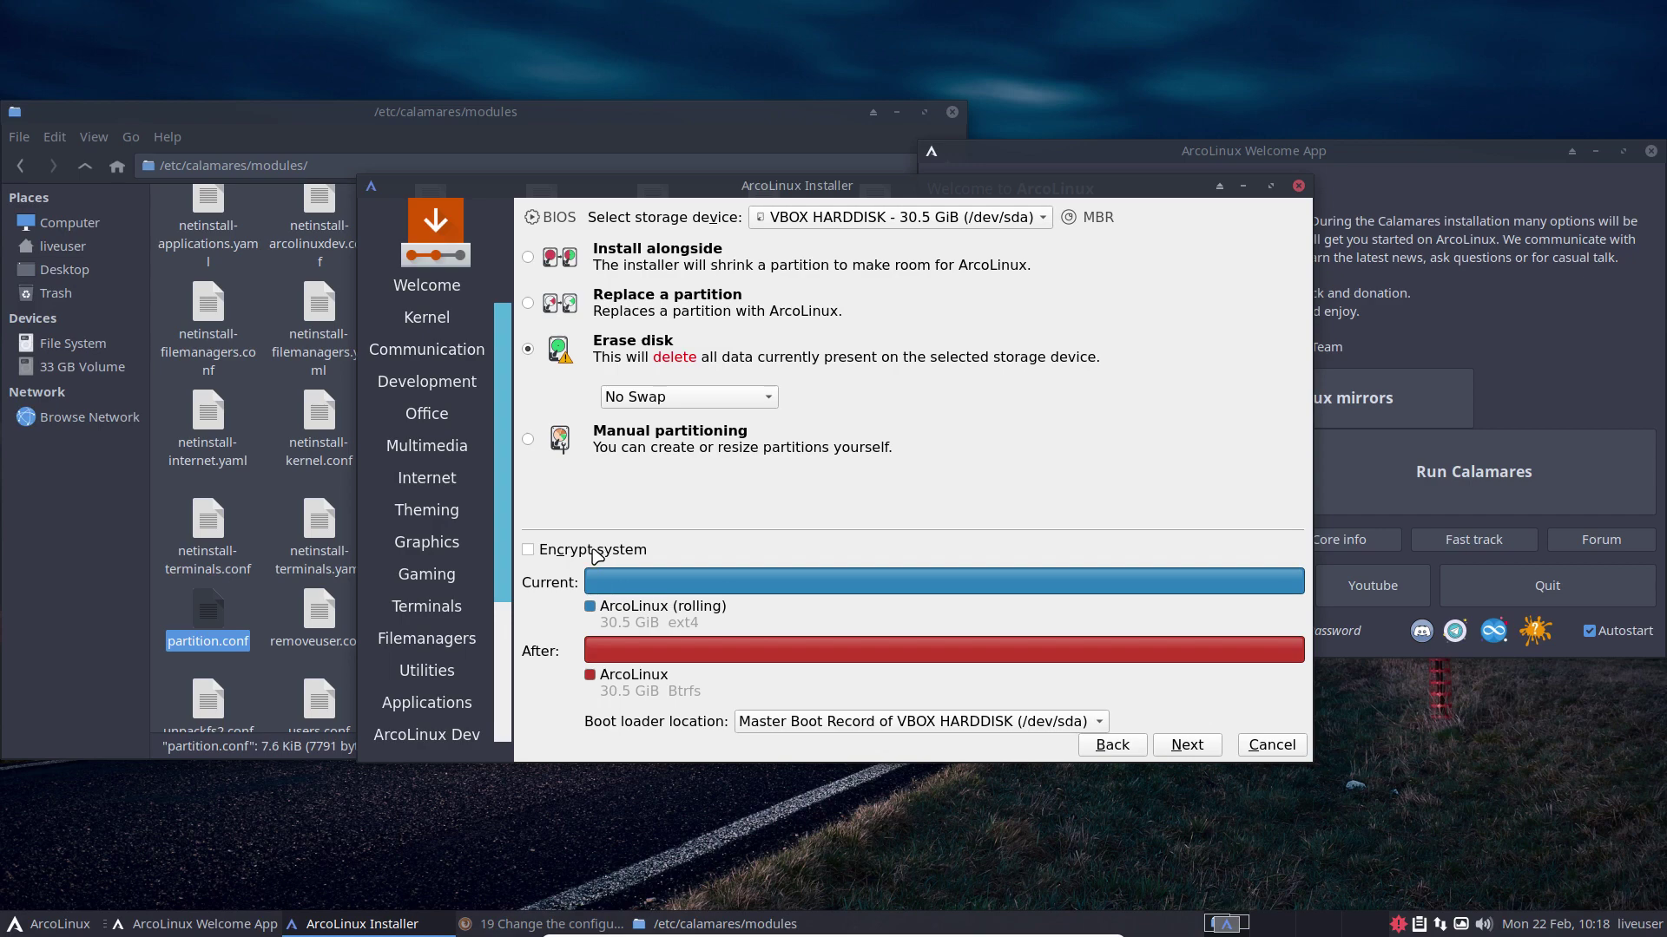
pyautogui.click(698, 406)
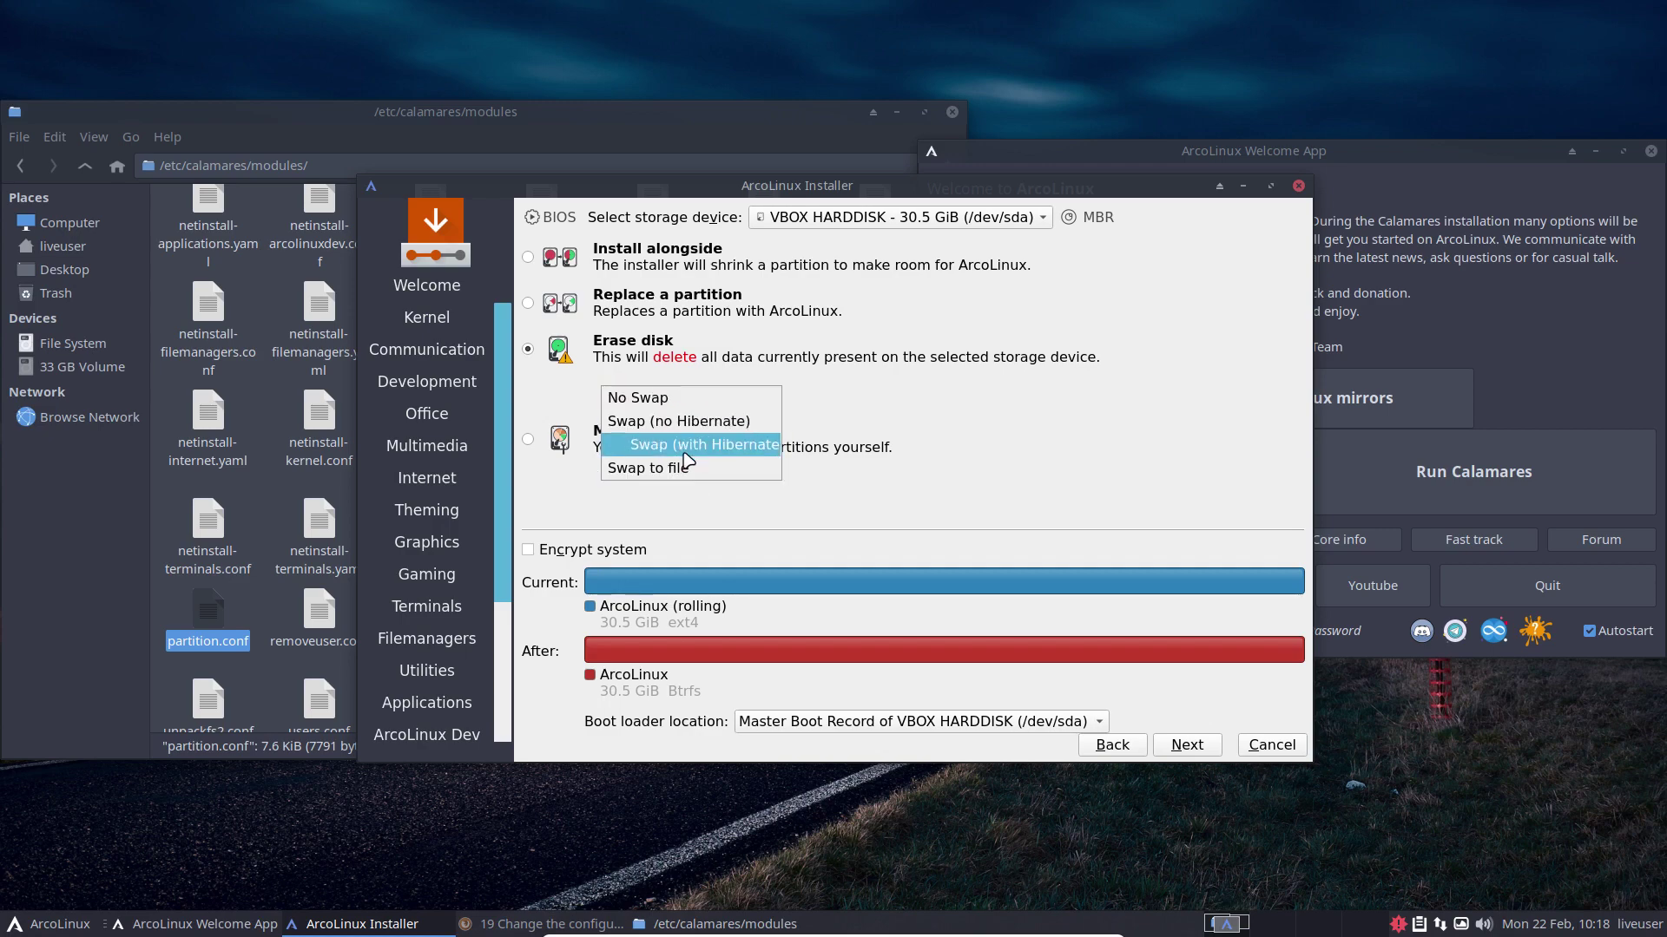
pyautogui.click(686, 518)
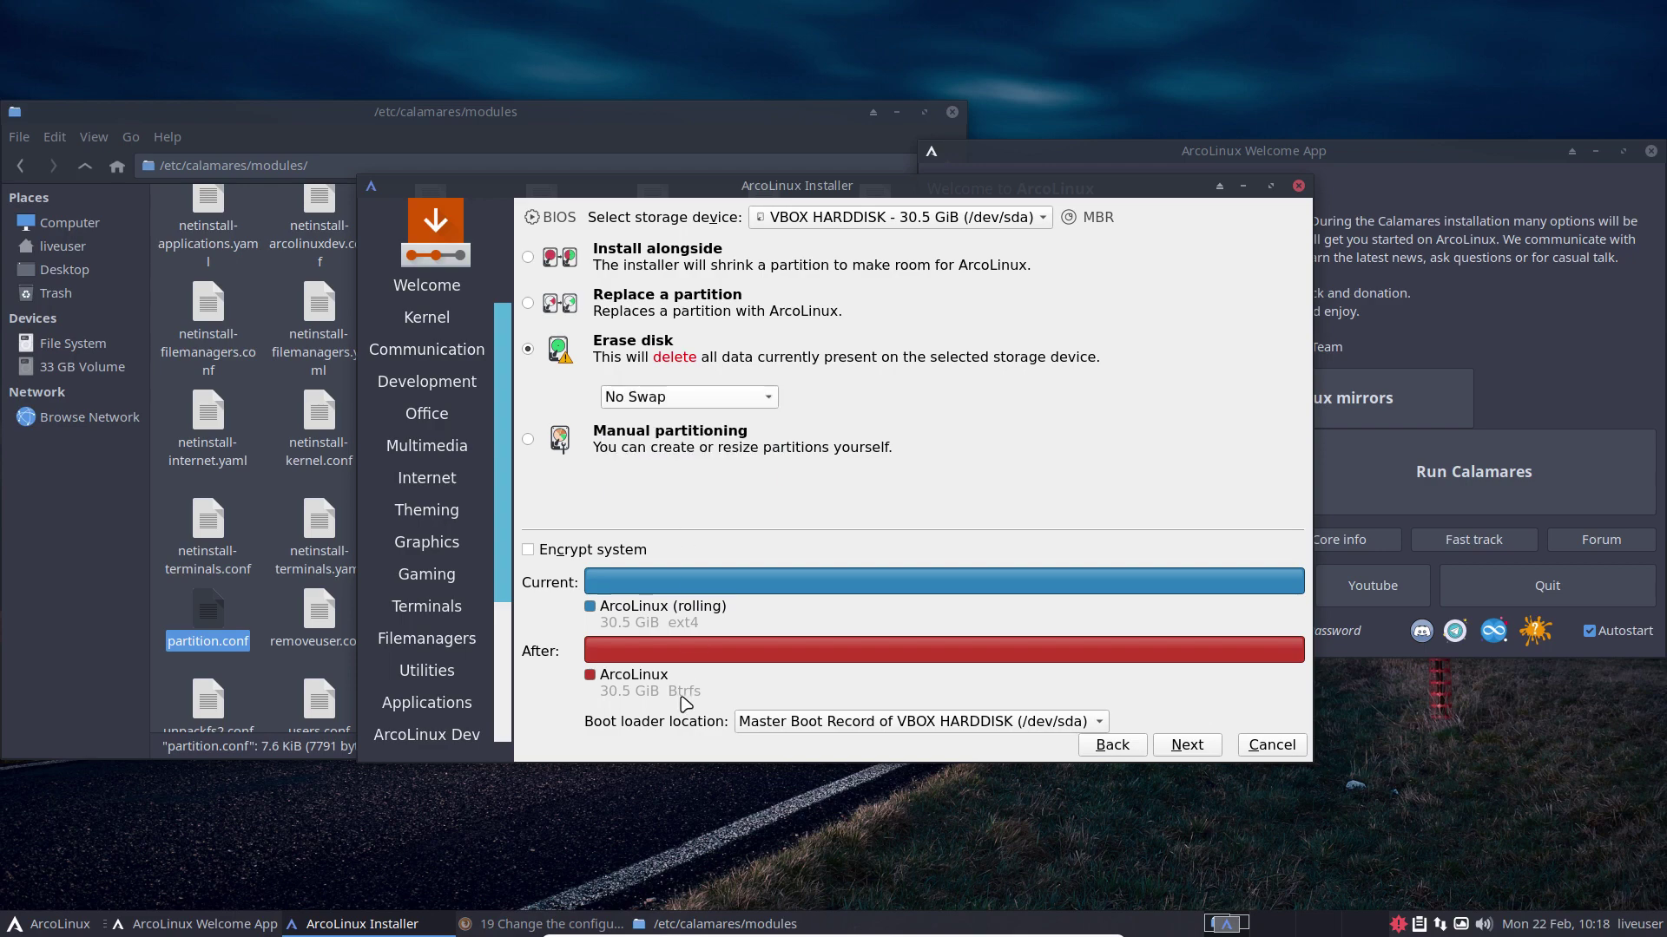
# Step: On the Users page, enter the user's name and type the account password twice
pyautogui.click(1186, 745)
pyautogui.write('erik')
pyautogui.press('Tab')
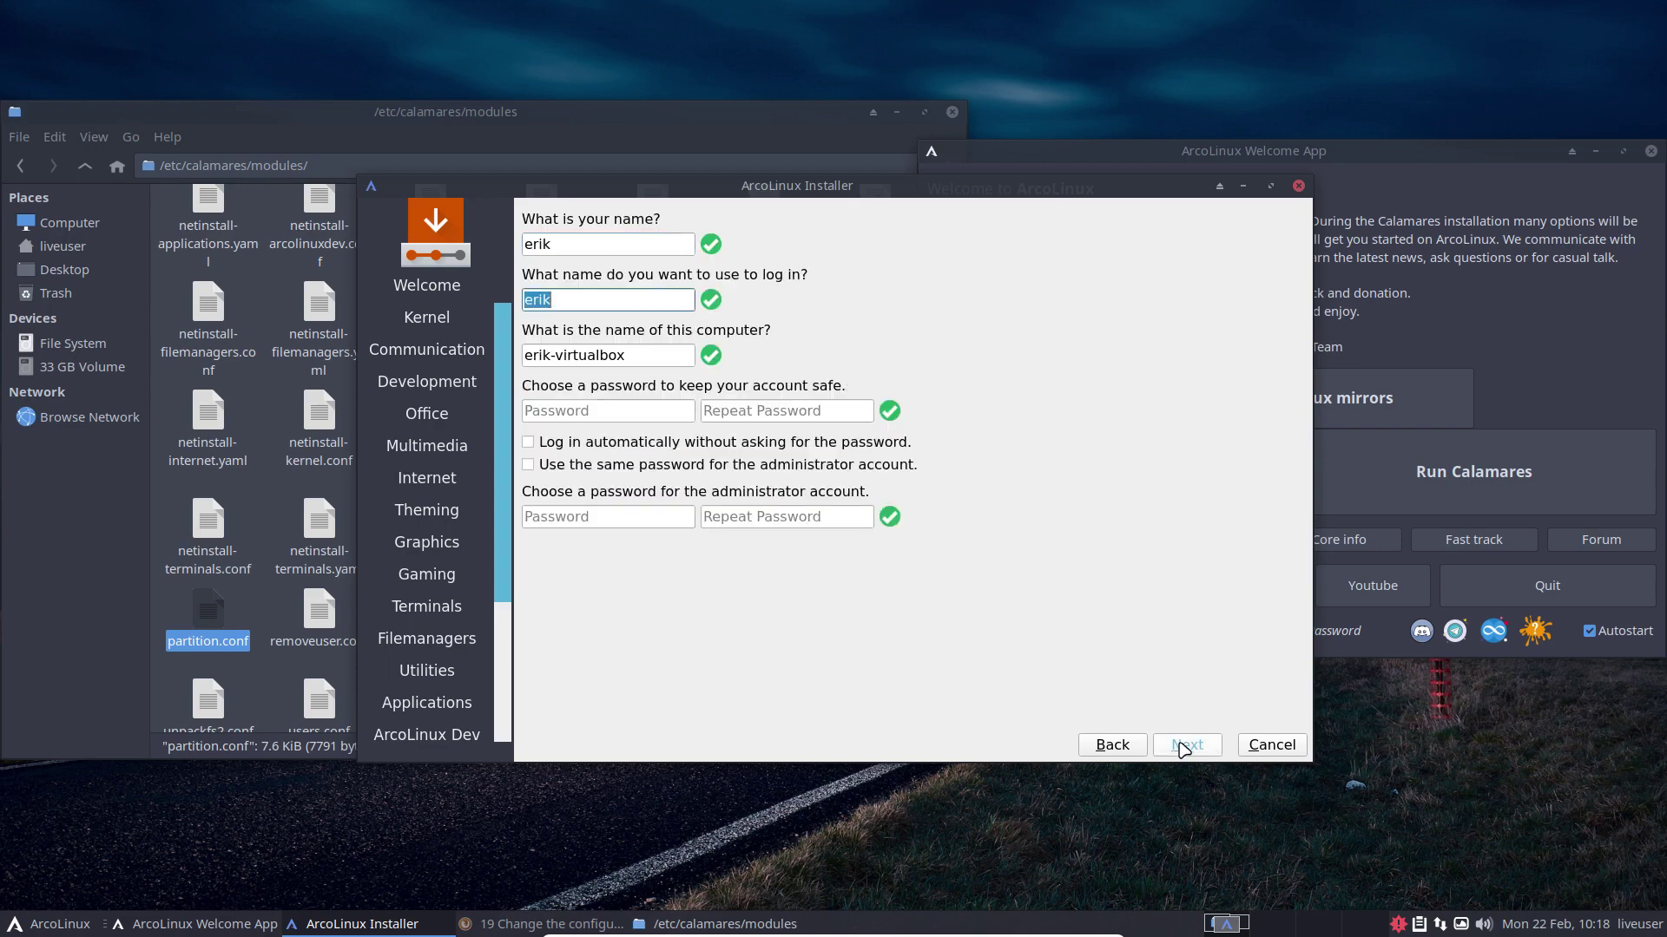
pyautogui.press('Tab')
pyautogui.press('Tab')
pyautogui.write('1234')
pyautogui.press('Tab')
pyautogui.write('1234')
# Step: Enable auto-login and the shared administrator password, then start the installation from Summary
pyautogui.press('Tab')
pyautogui.press('space')
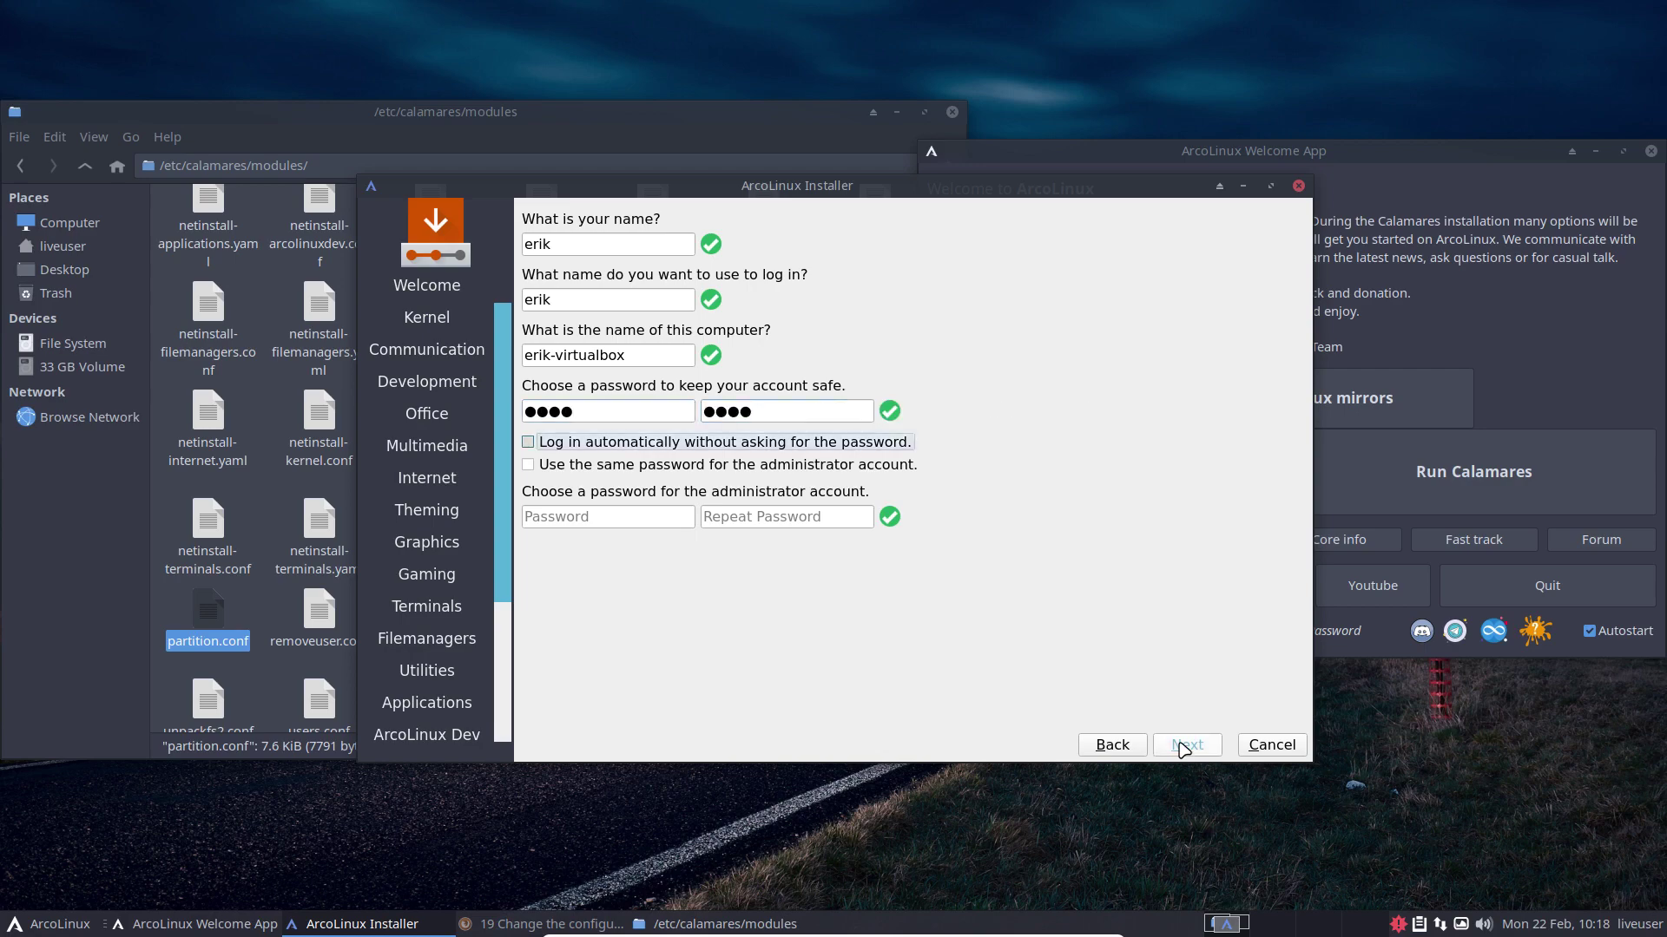
pyautogui.press('Tab')
pyautogui.press('space')
pyautogui.click(1184, 745)
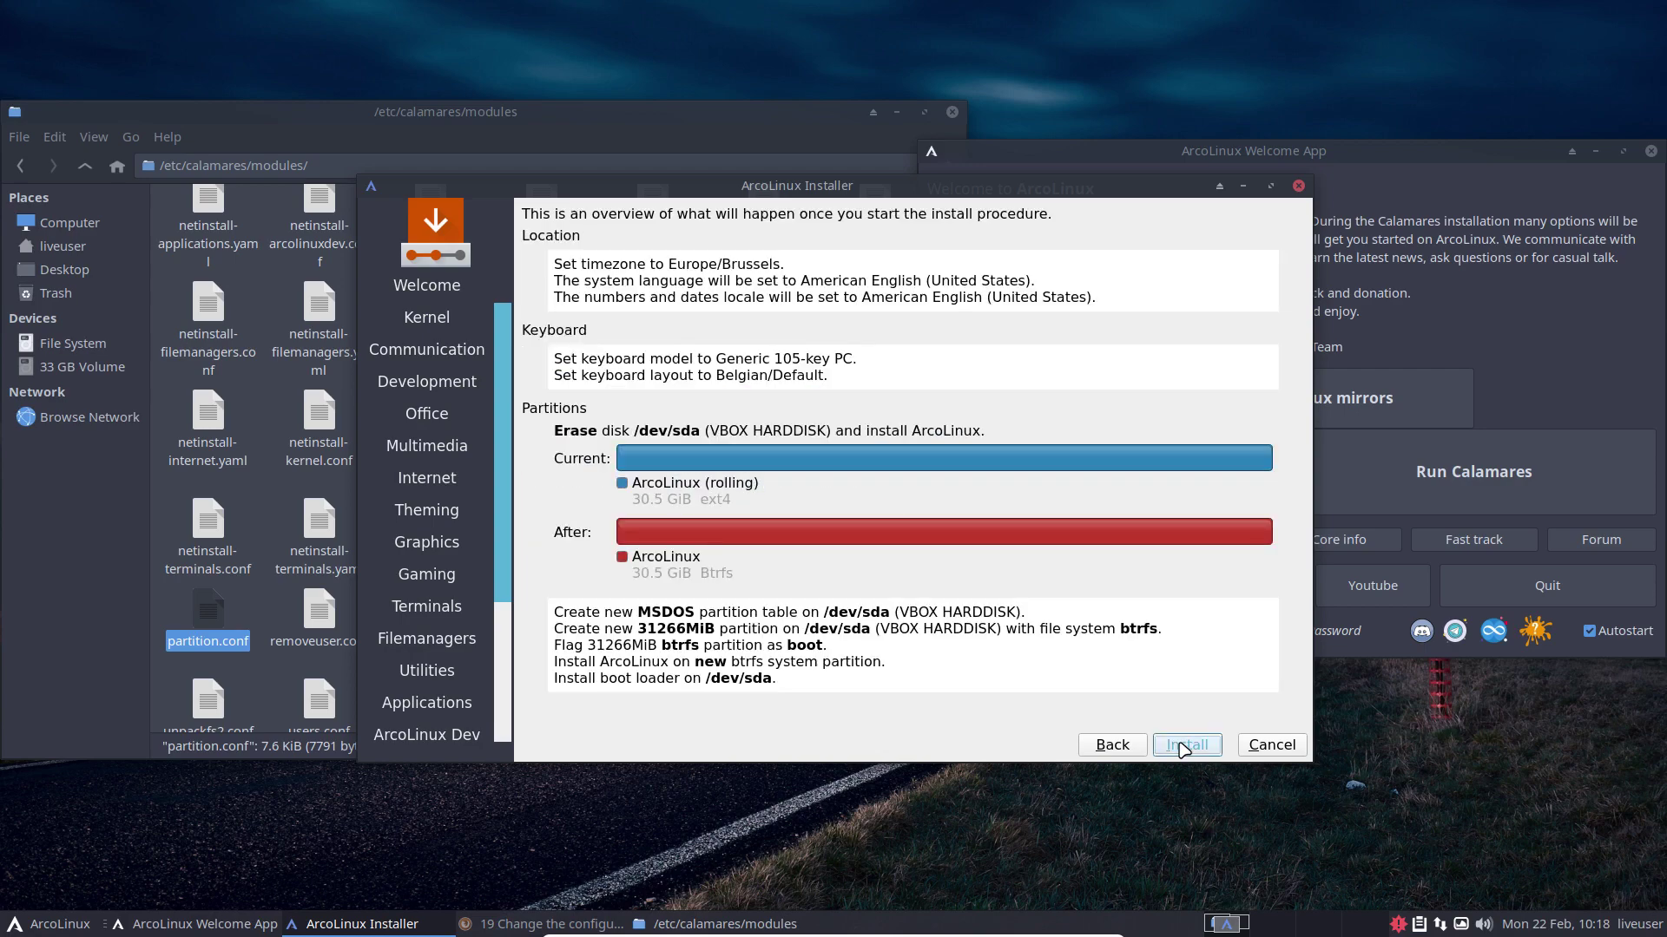
pyautogui.click(1184, 745)
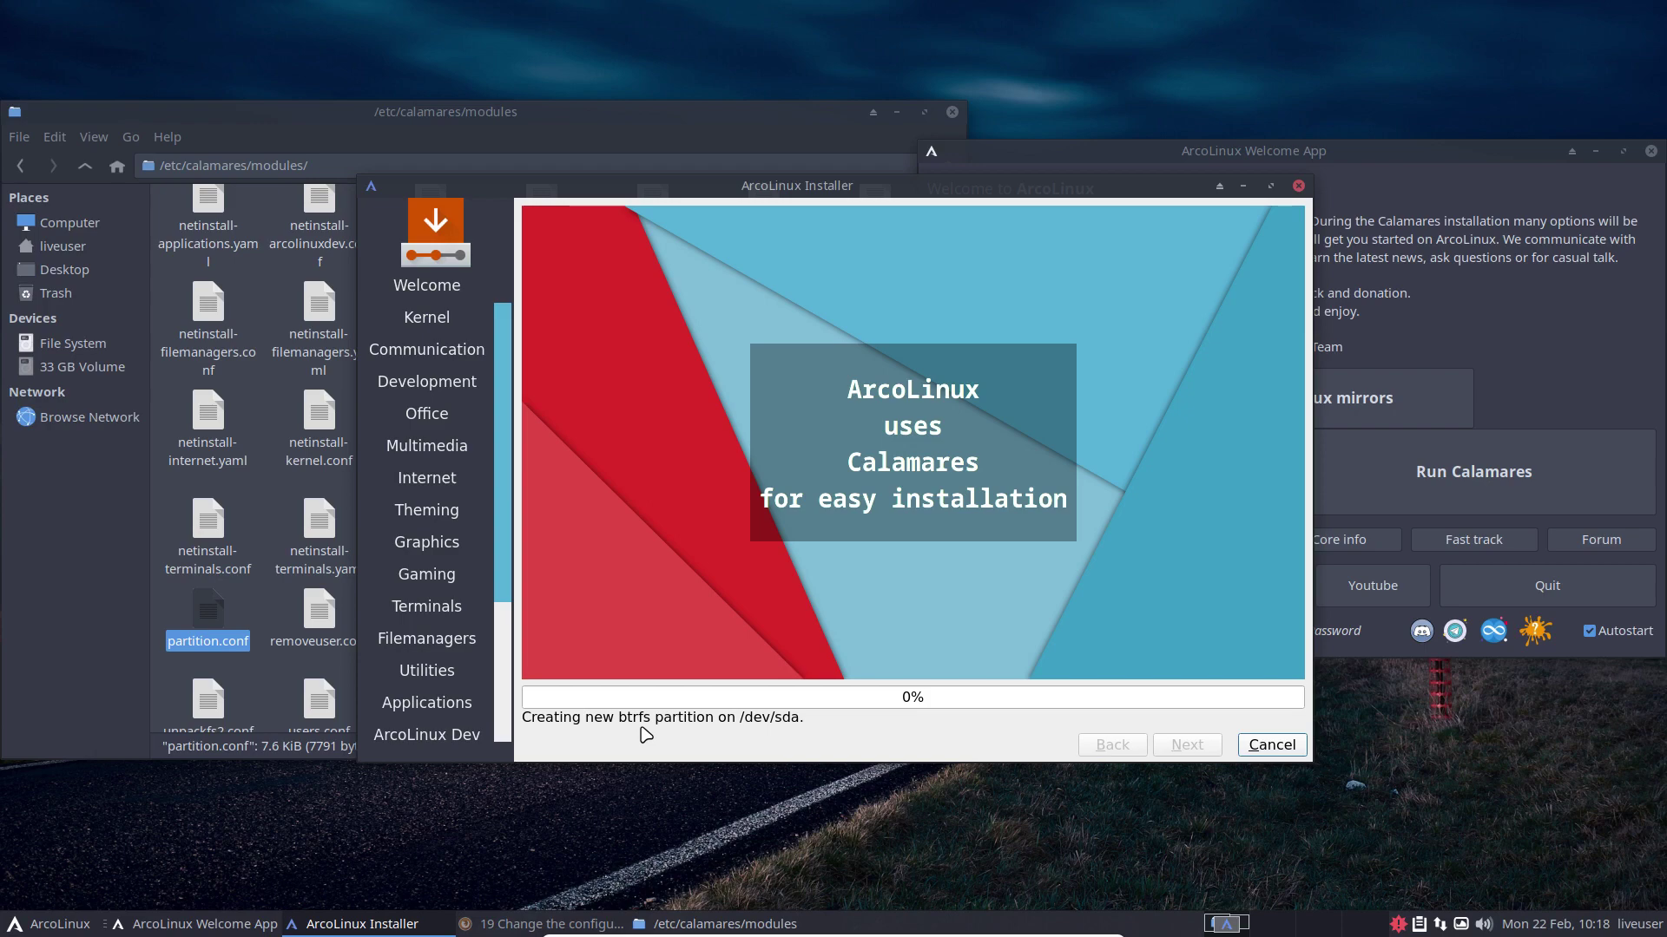
# Step: Follow the ALCI btrfs article's GitHub link through the organisation page to the alci-pkgbuild repository
pyautogui.click(532, 924)
pyautogui.scroll(-6, 379, 495)
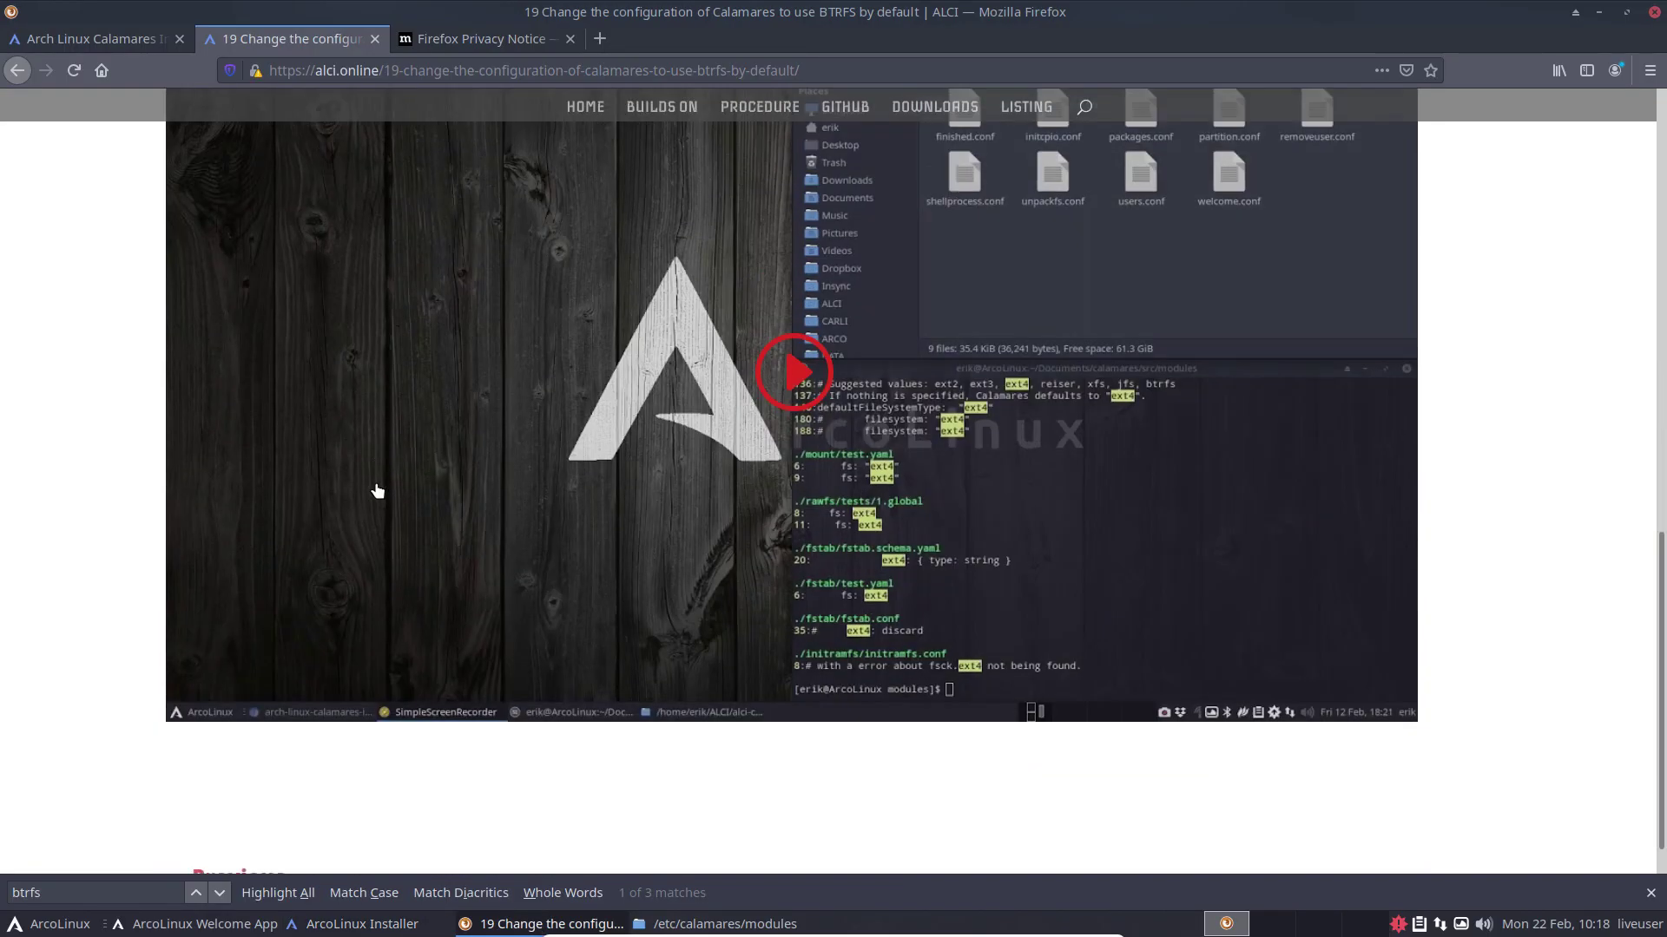
pyautogui.scroll(7, 377, 512)
pyautogui.scroll(3, 554, 423)
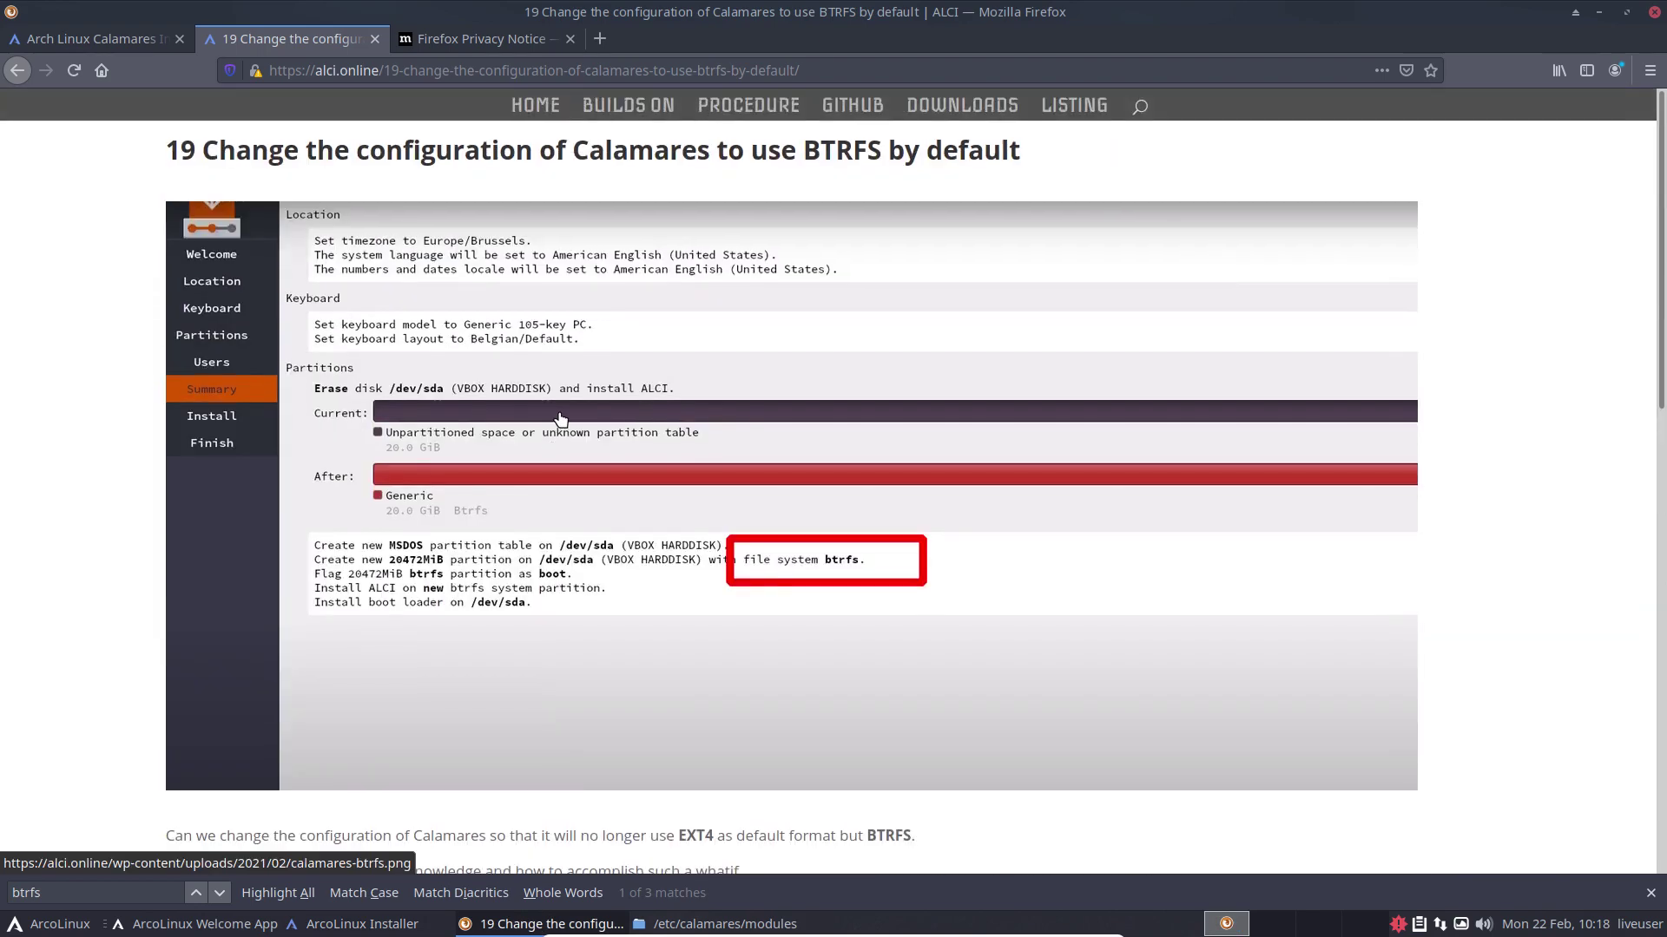
pyautogui.click(836, 101)
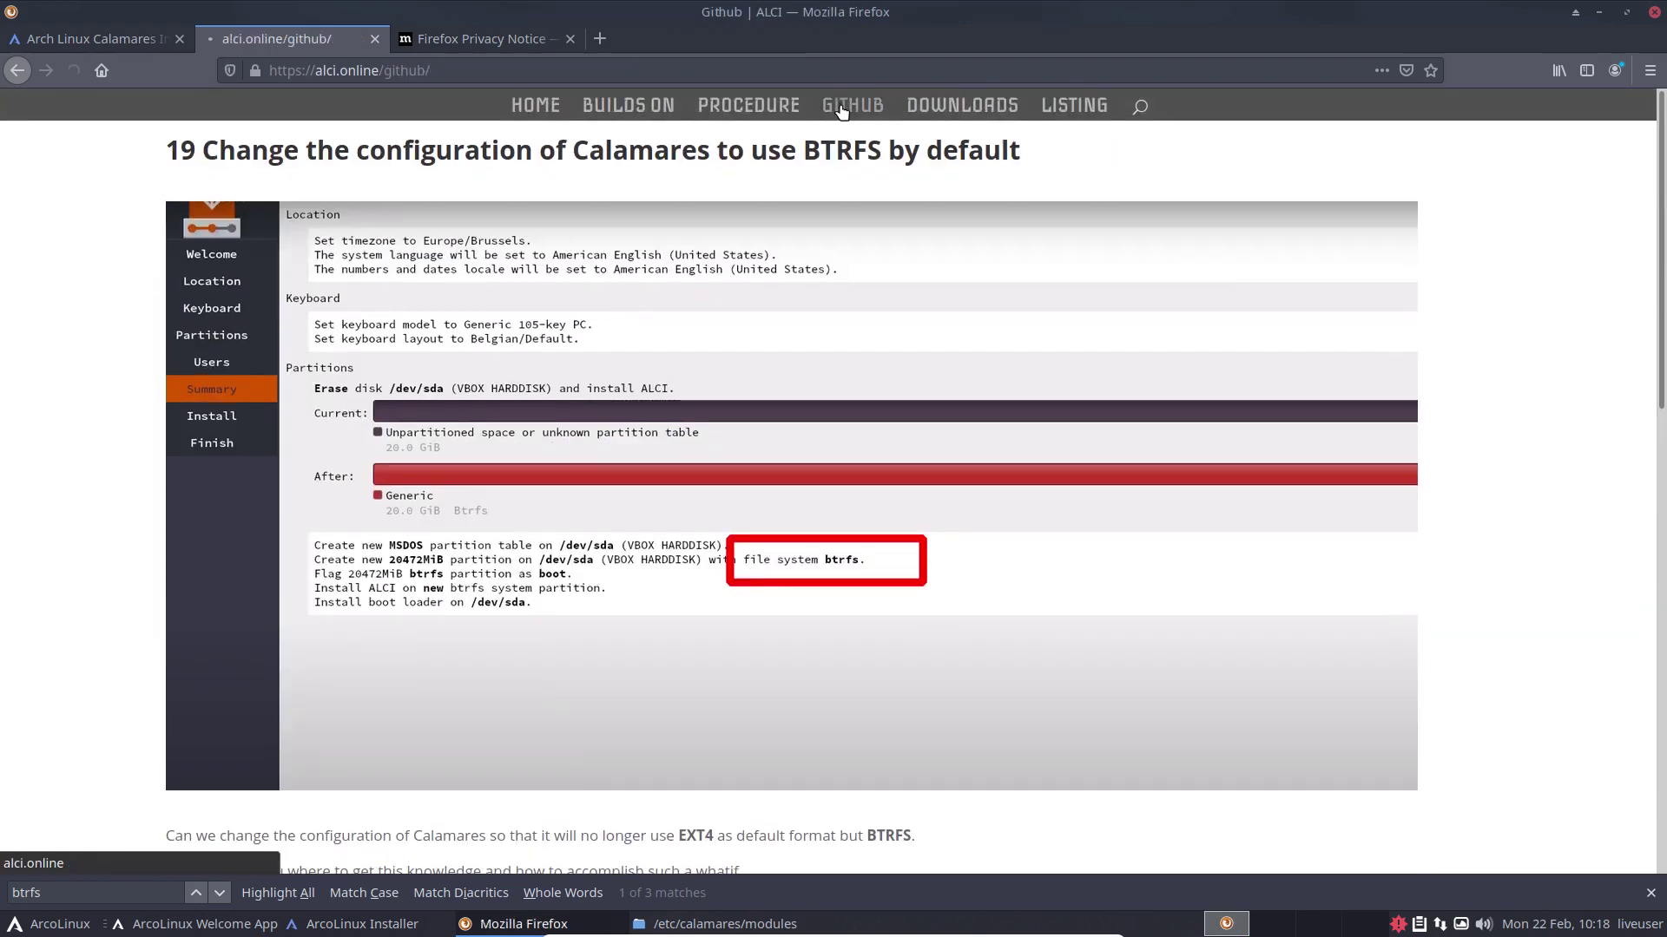
pyautogui.click(601, 247)
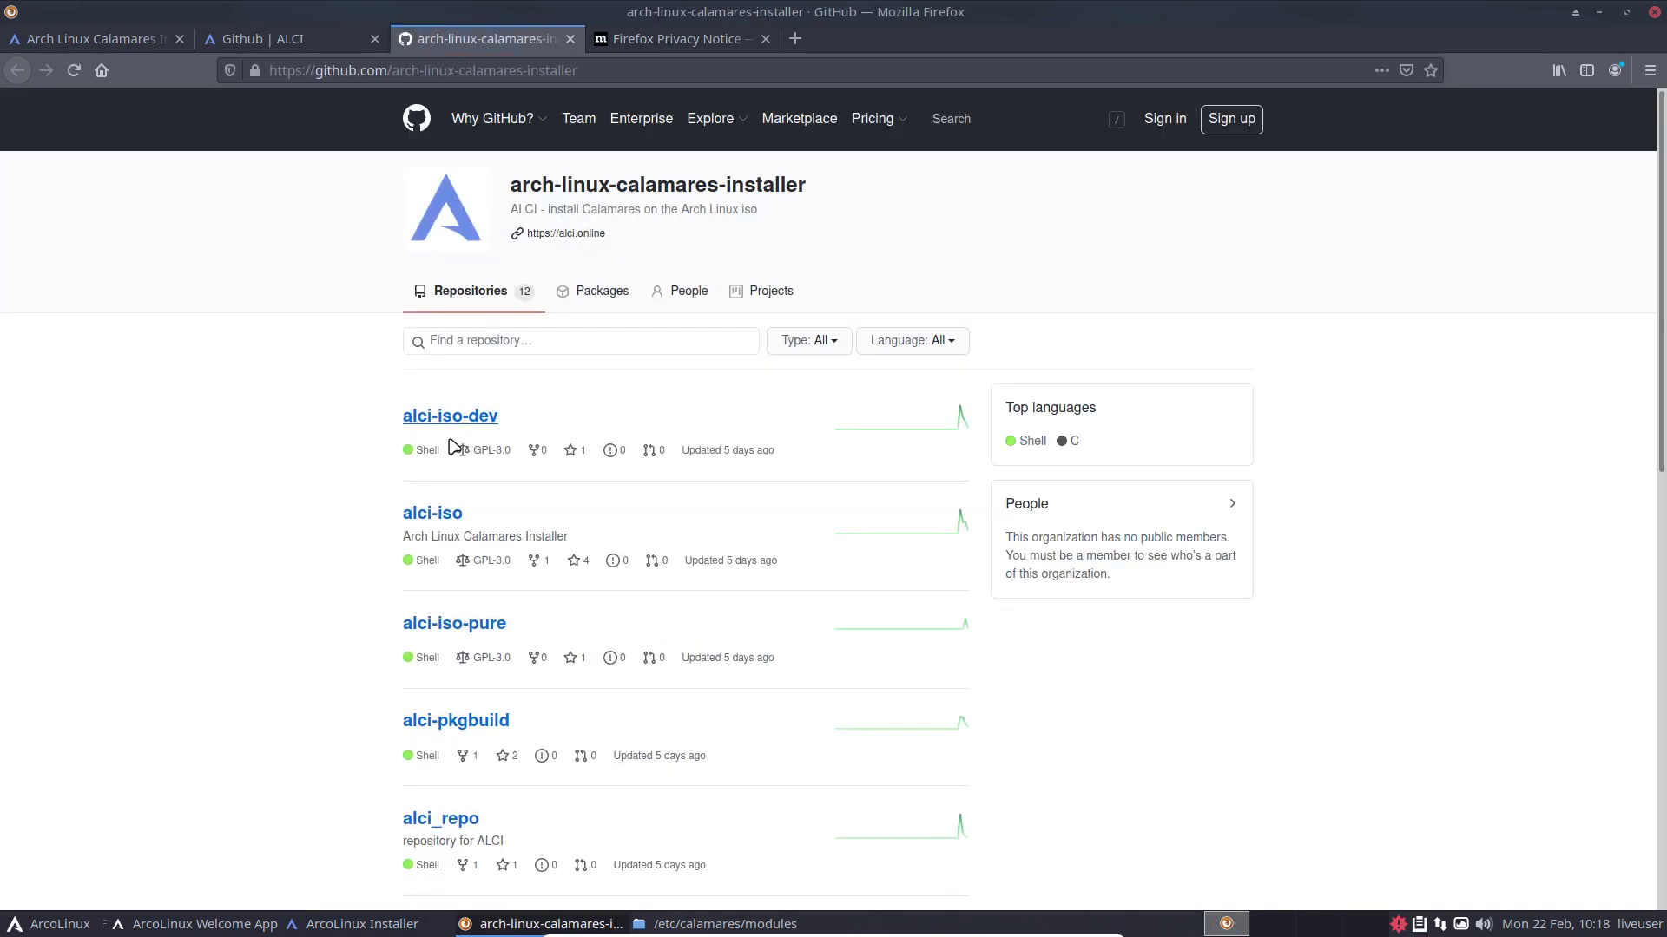
pyautogui.scroll(-4, 454, 469)
pyautogui.click(470, 406)
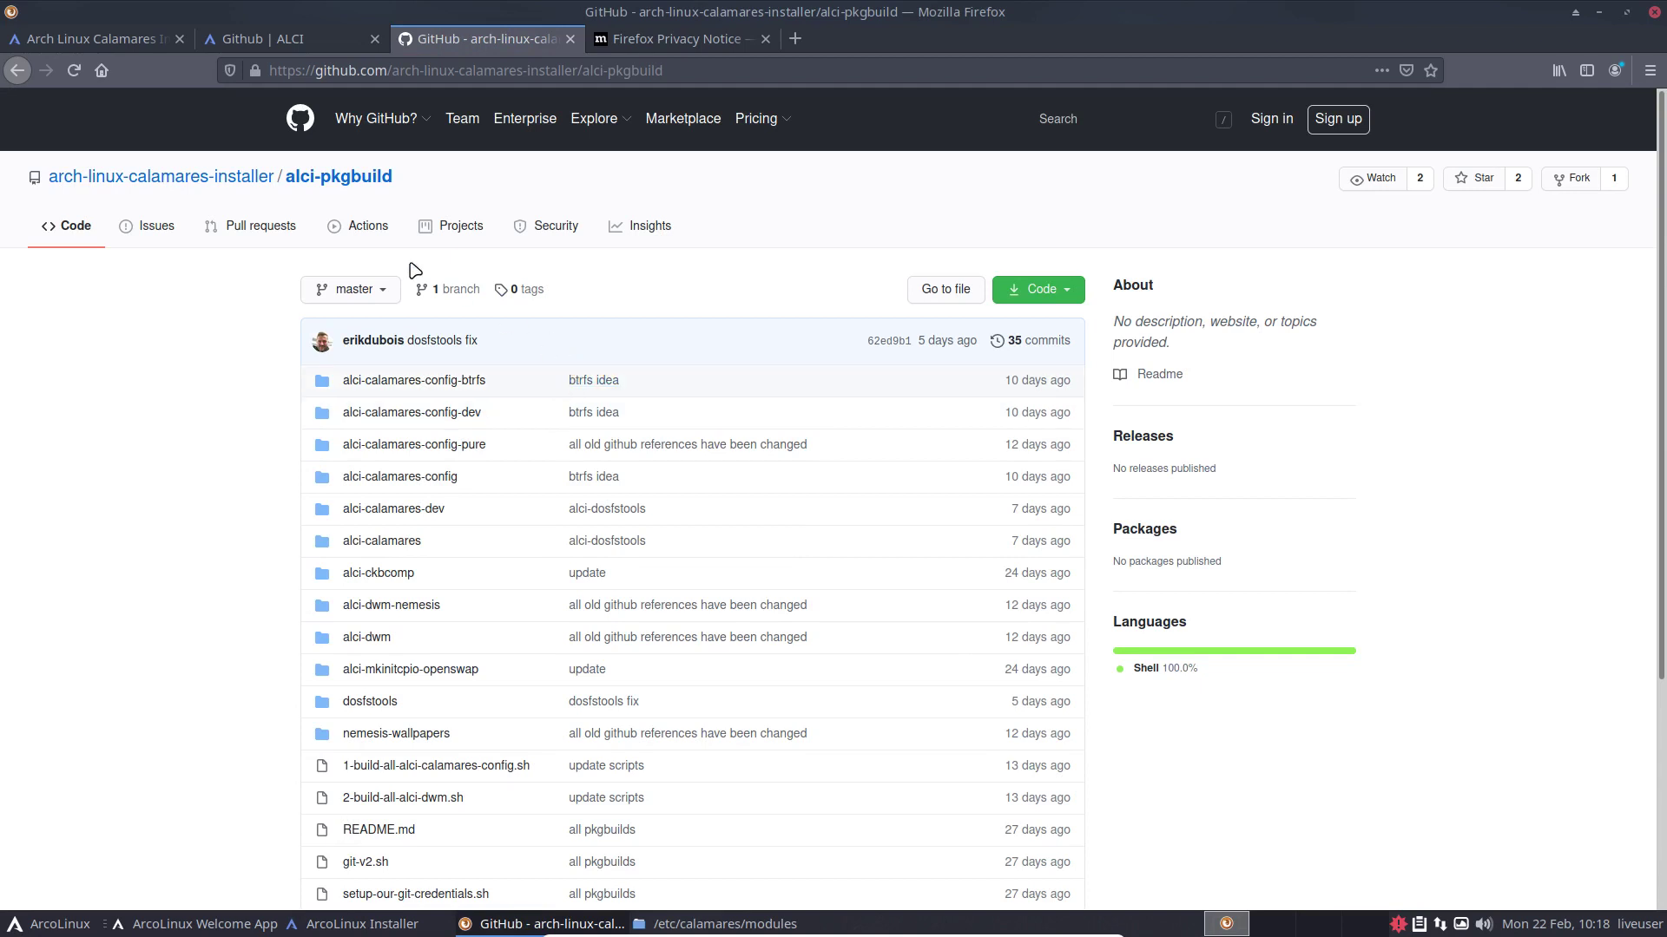
# Step: Open alci-iso-dev's archiso/packages.x86_64 file from the organisation's repository list
pyautogui.click(247, 177)
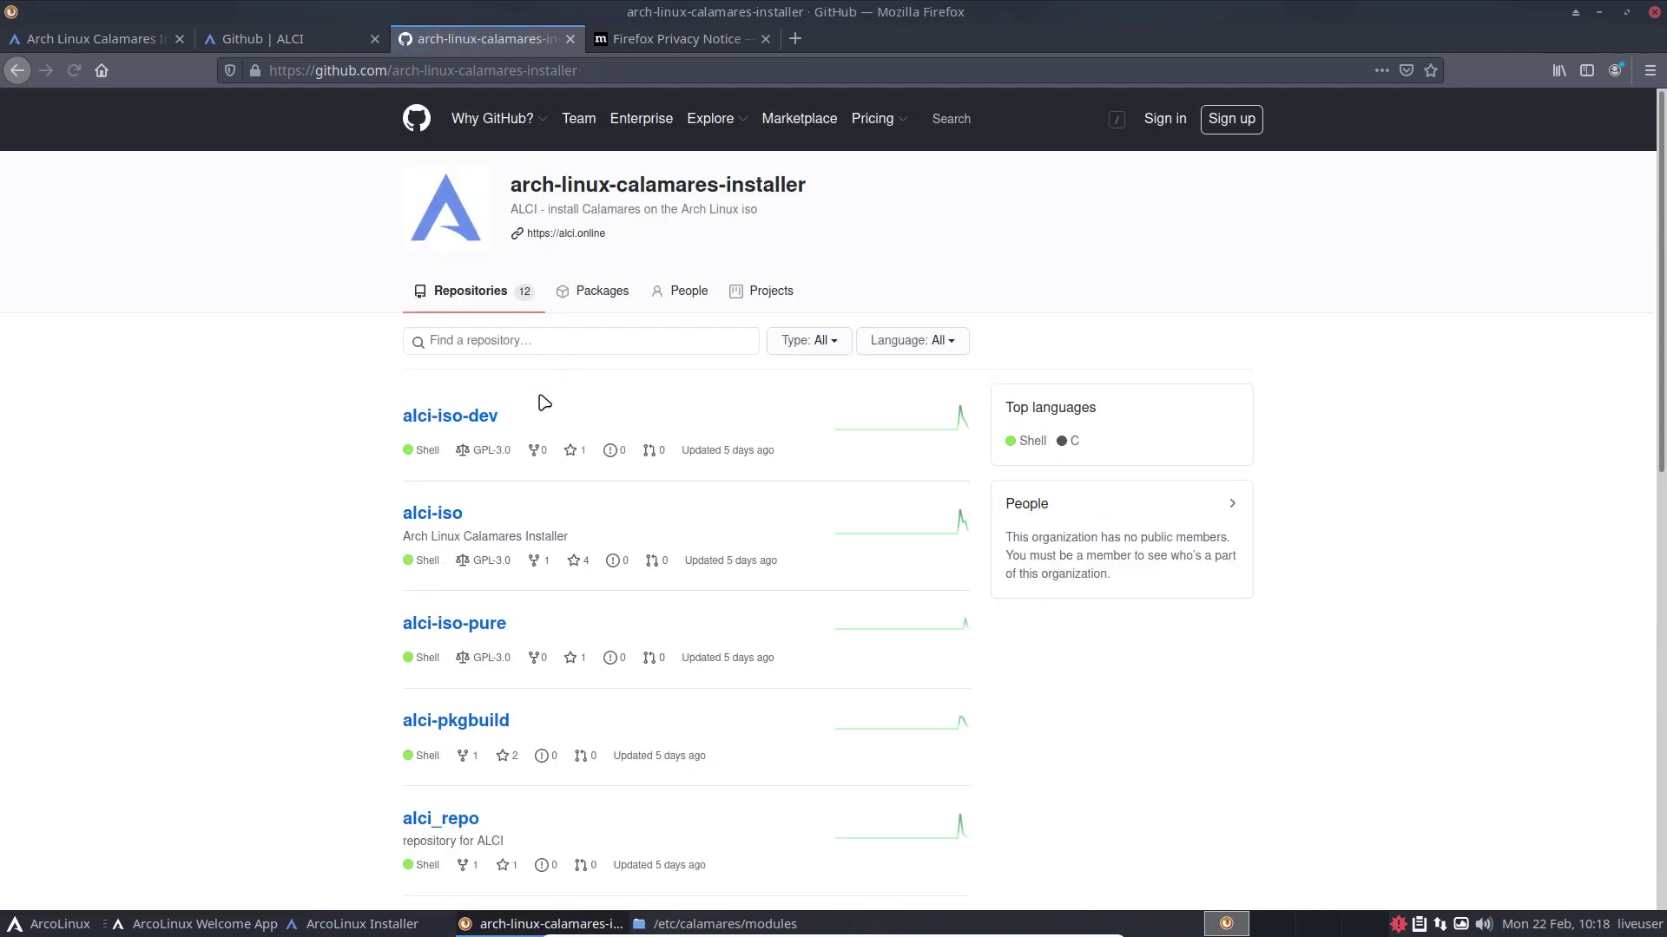
pyautogui.click(476, 416)
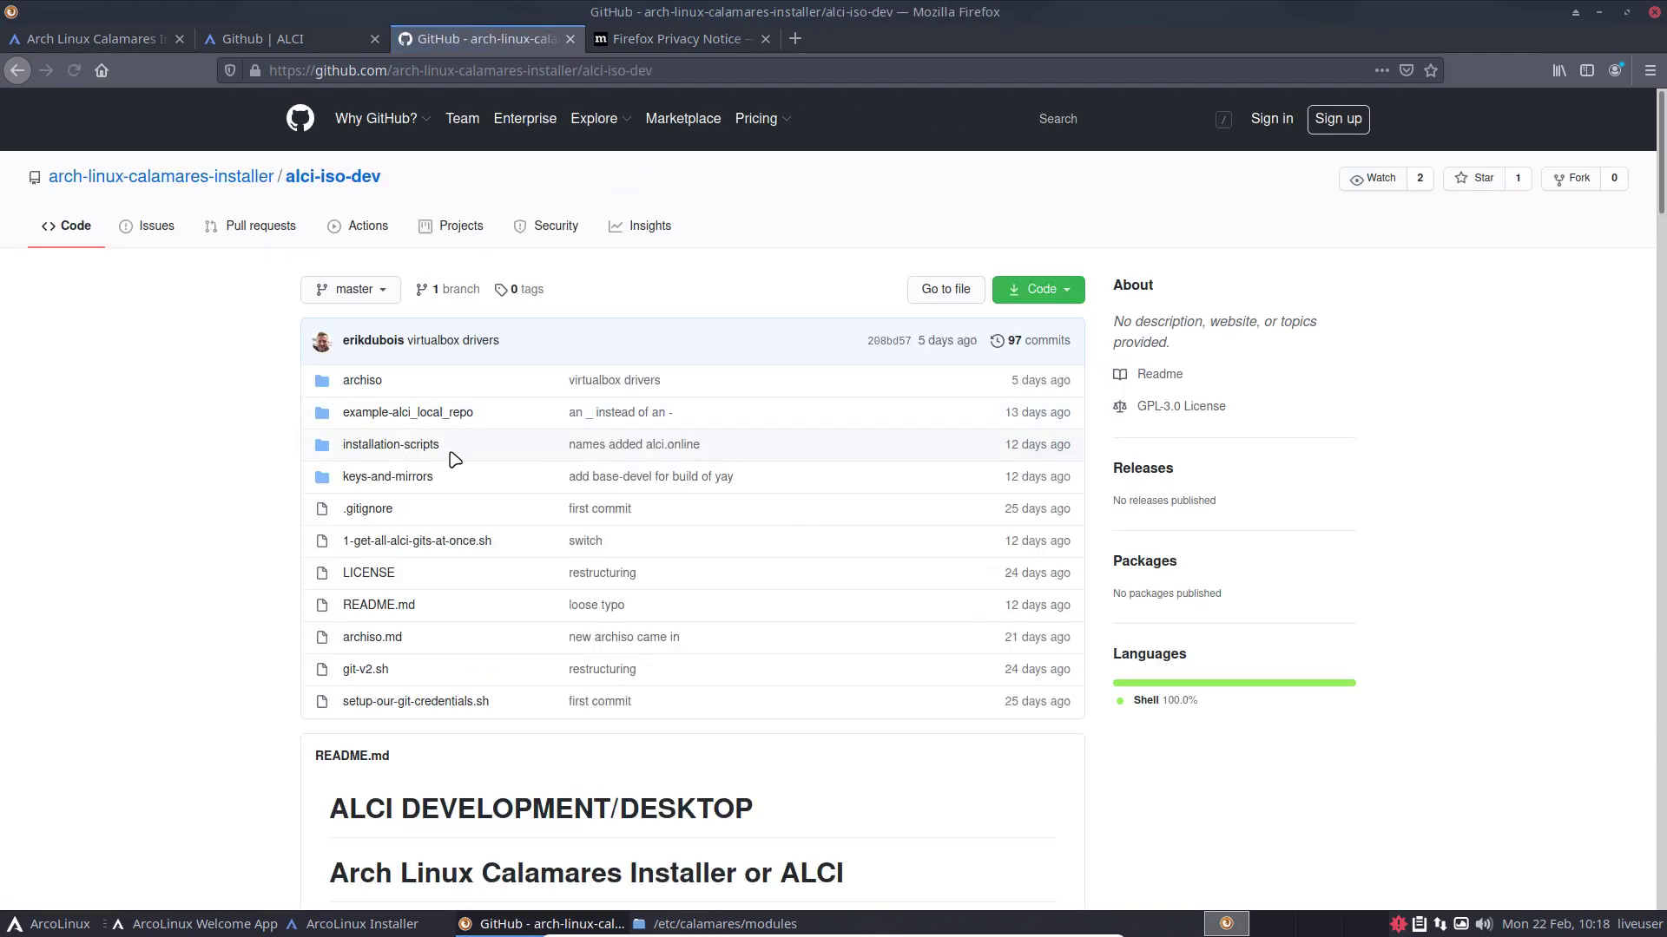
pyautogui.click(372, 383)
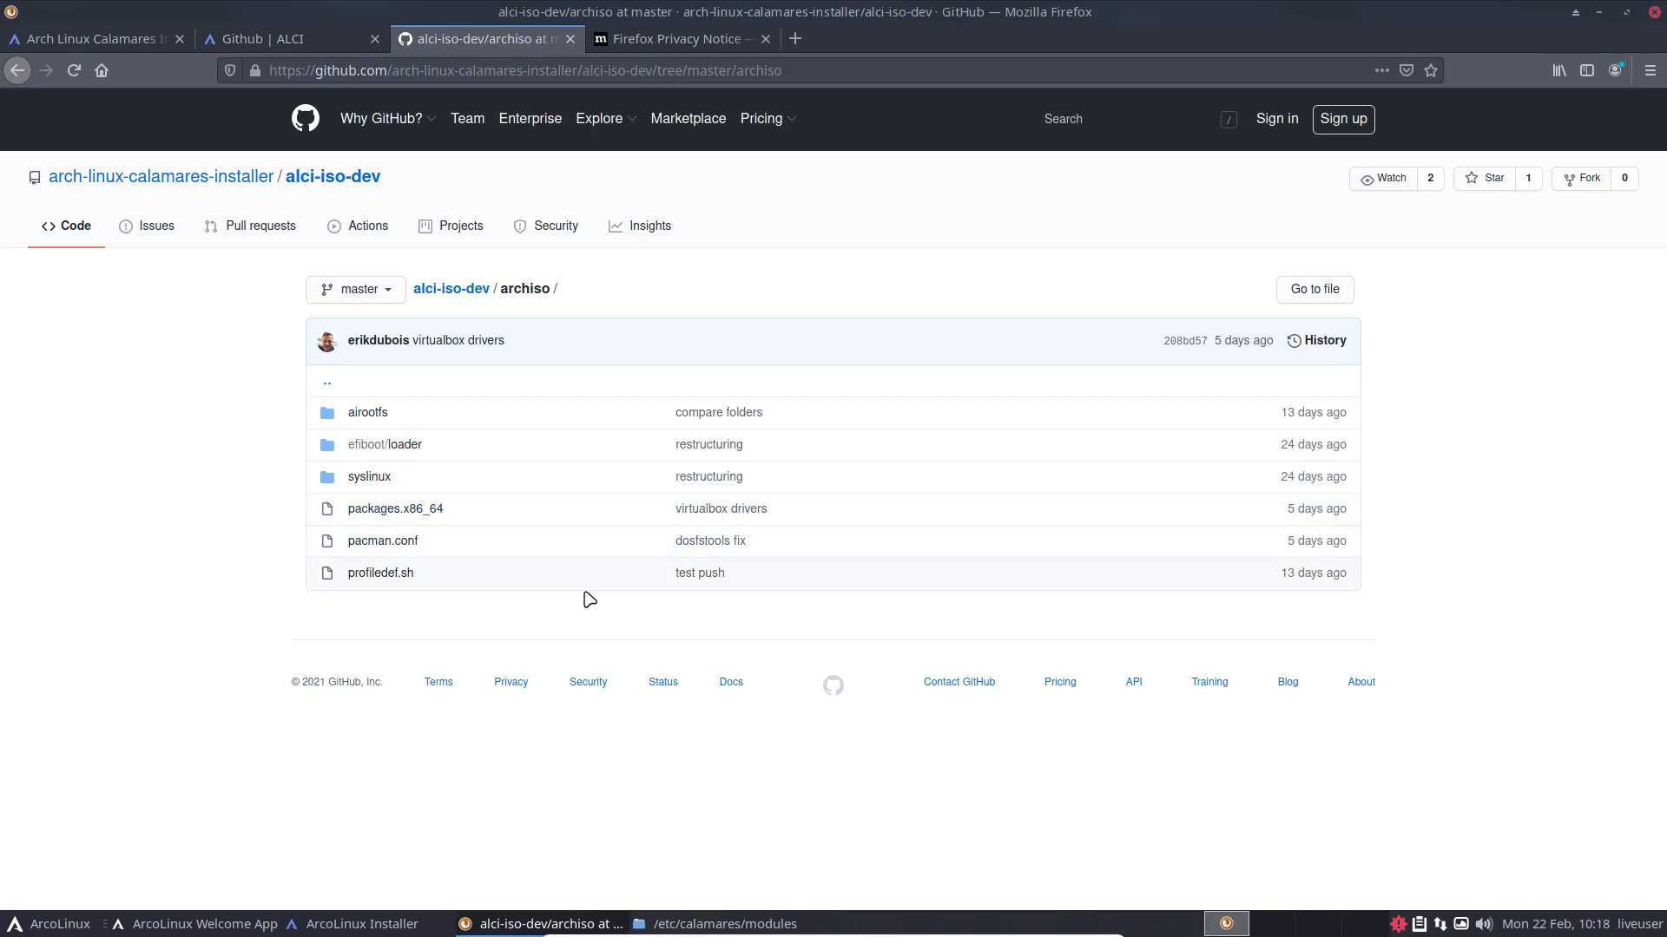
pyautogui.click(423, 506)
# Step: Highlight the commented timeshift, grub-btrfs and timeshift-autosnap lines 243-245 at the list's end
pyautogui.scroll(-15, 663, 539)
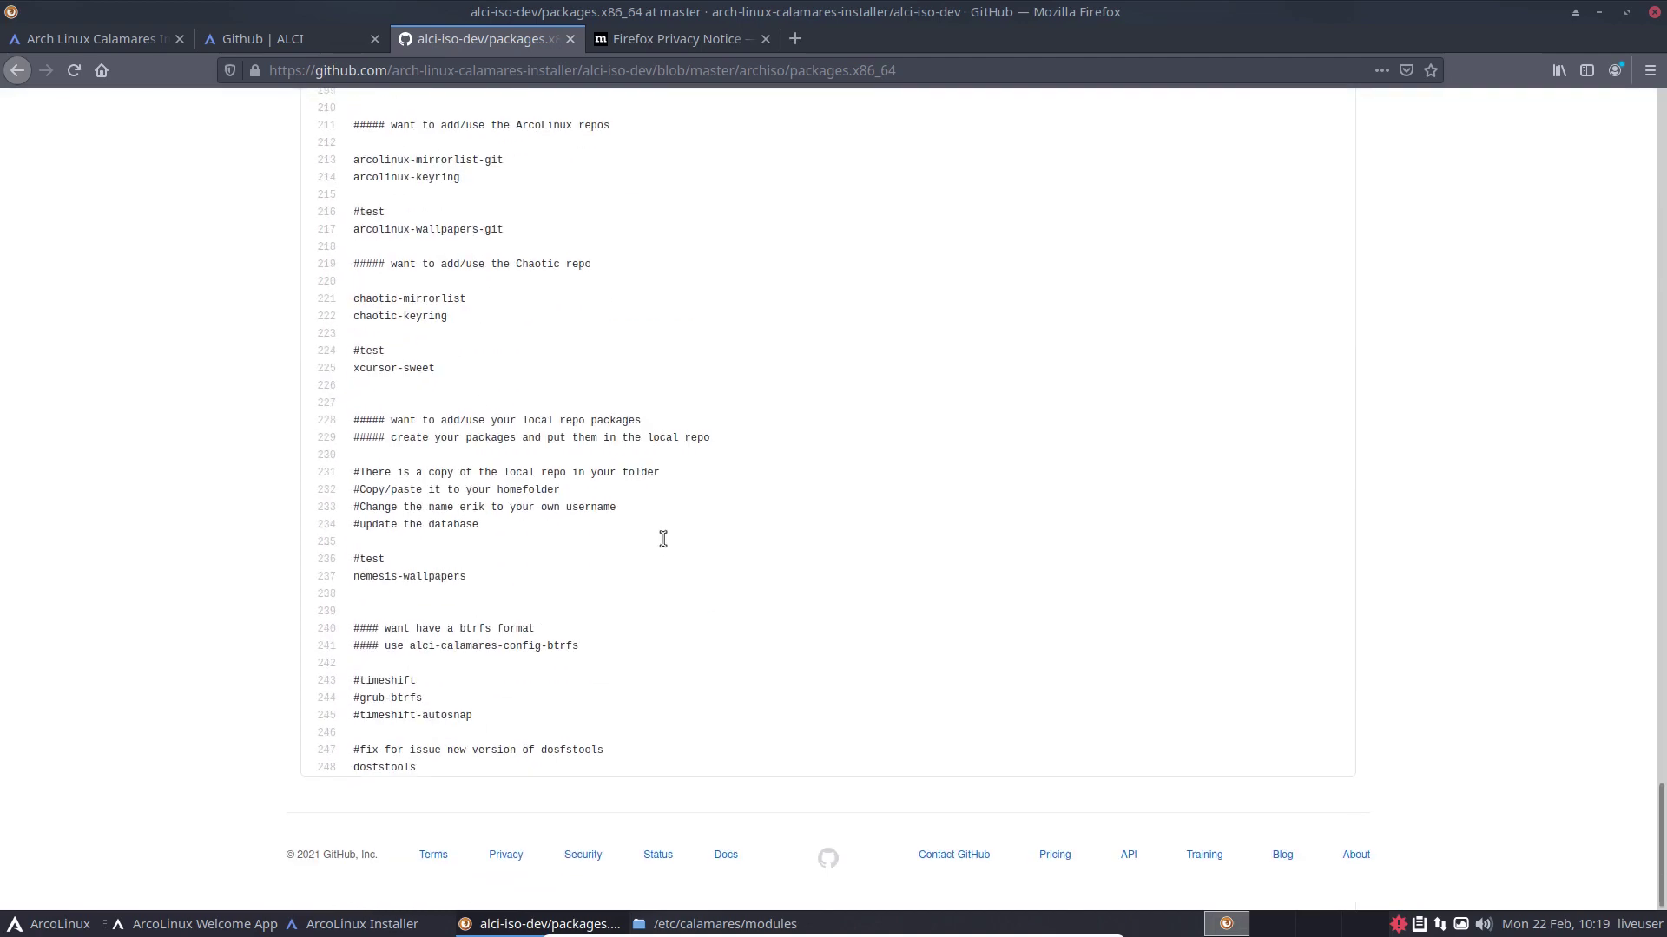
pyautogui.doubleClick(390, 681)
pyautogui.doubleClick(408, 699)
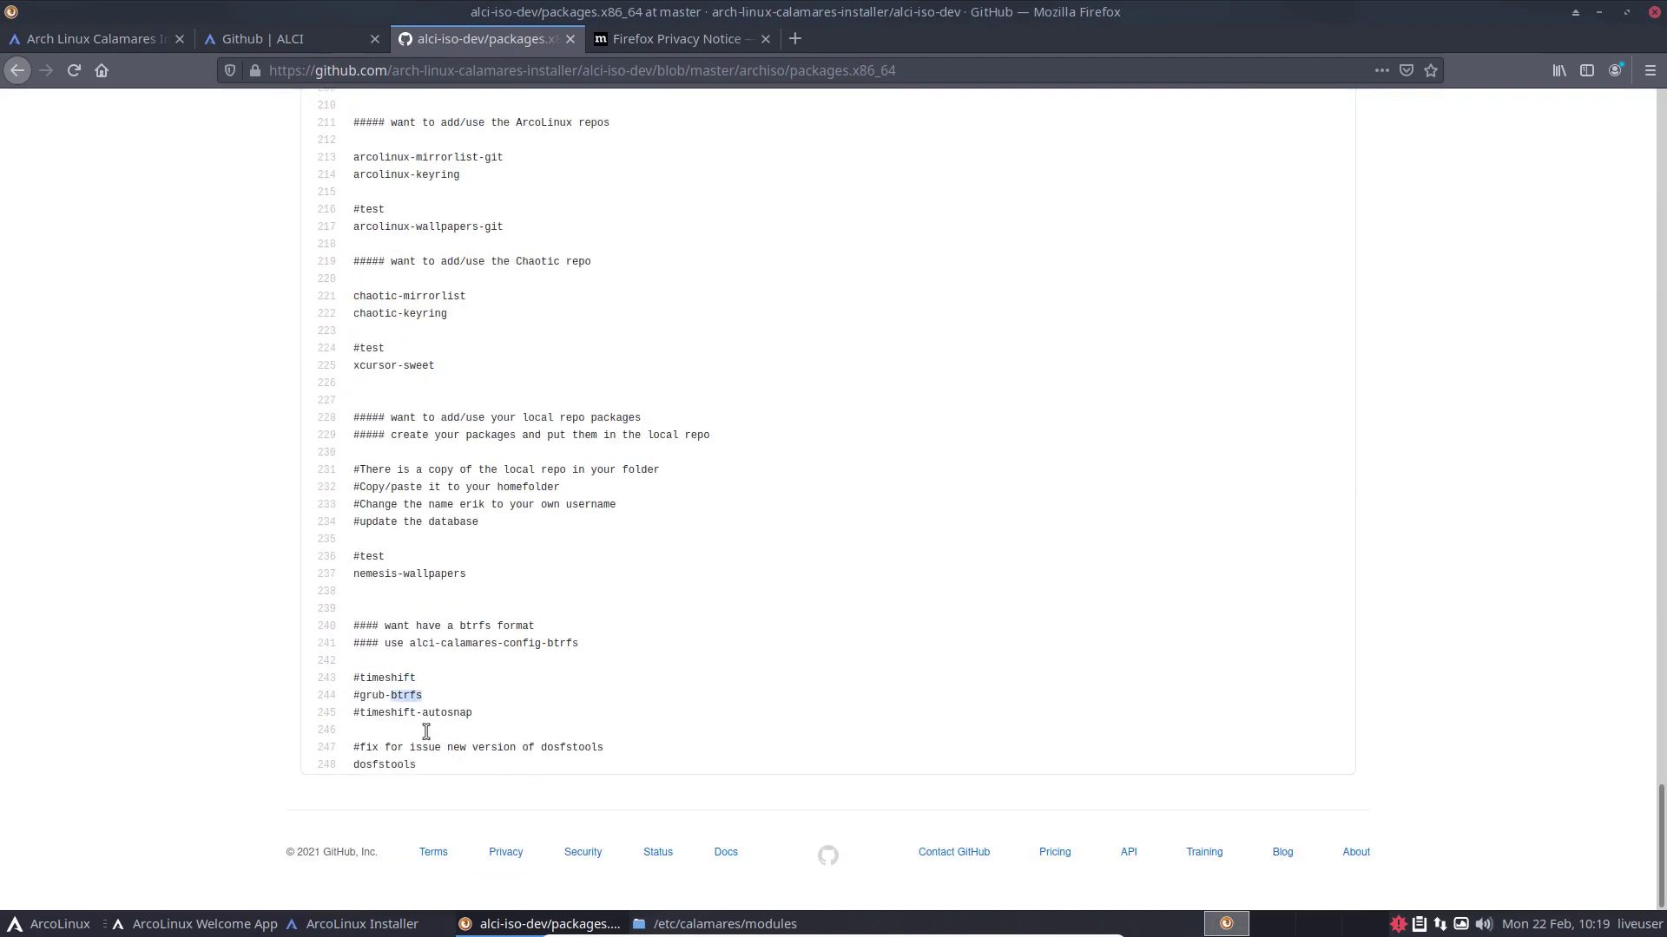
pyautogui.click(395, 710)
pyautogui.moveTo(474, 714); pyautogui.dragTo(340, 666)
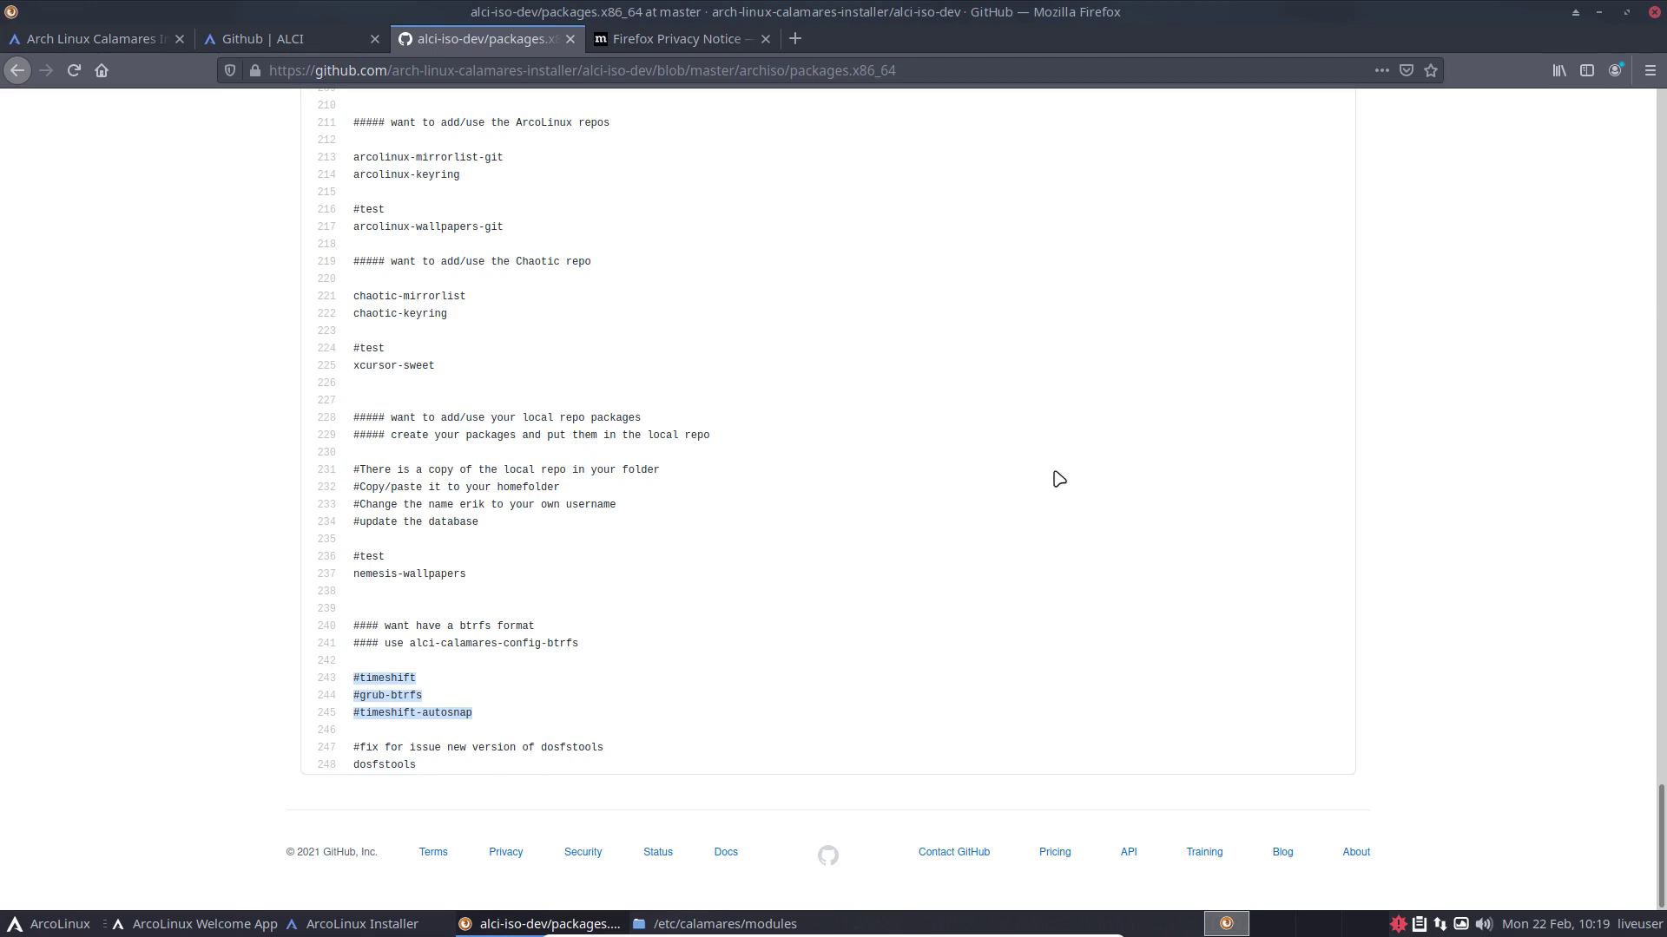
# Step: Minimize Firefox to bring back the installer, now unpacking the image at 6%
pyautogui.click(1598, 12)
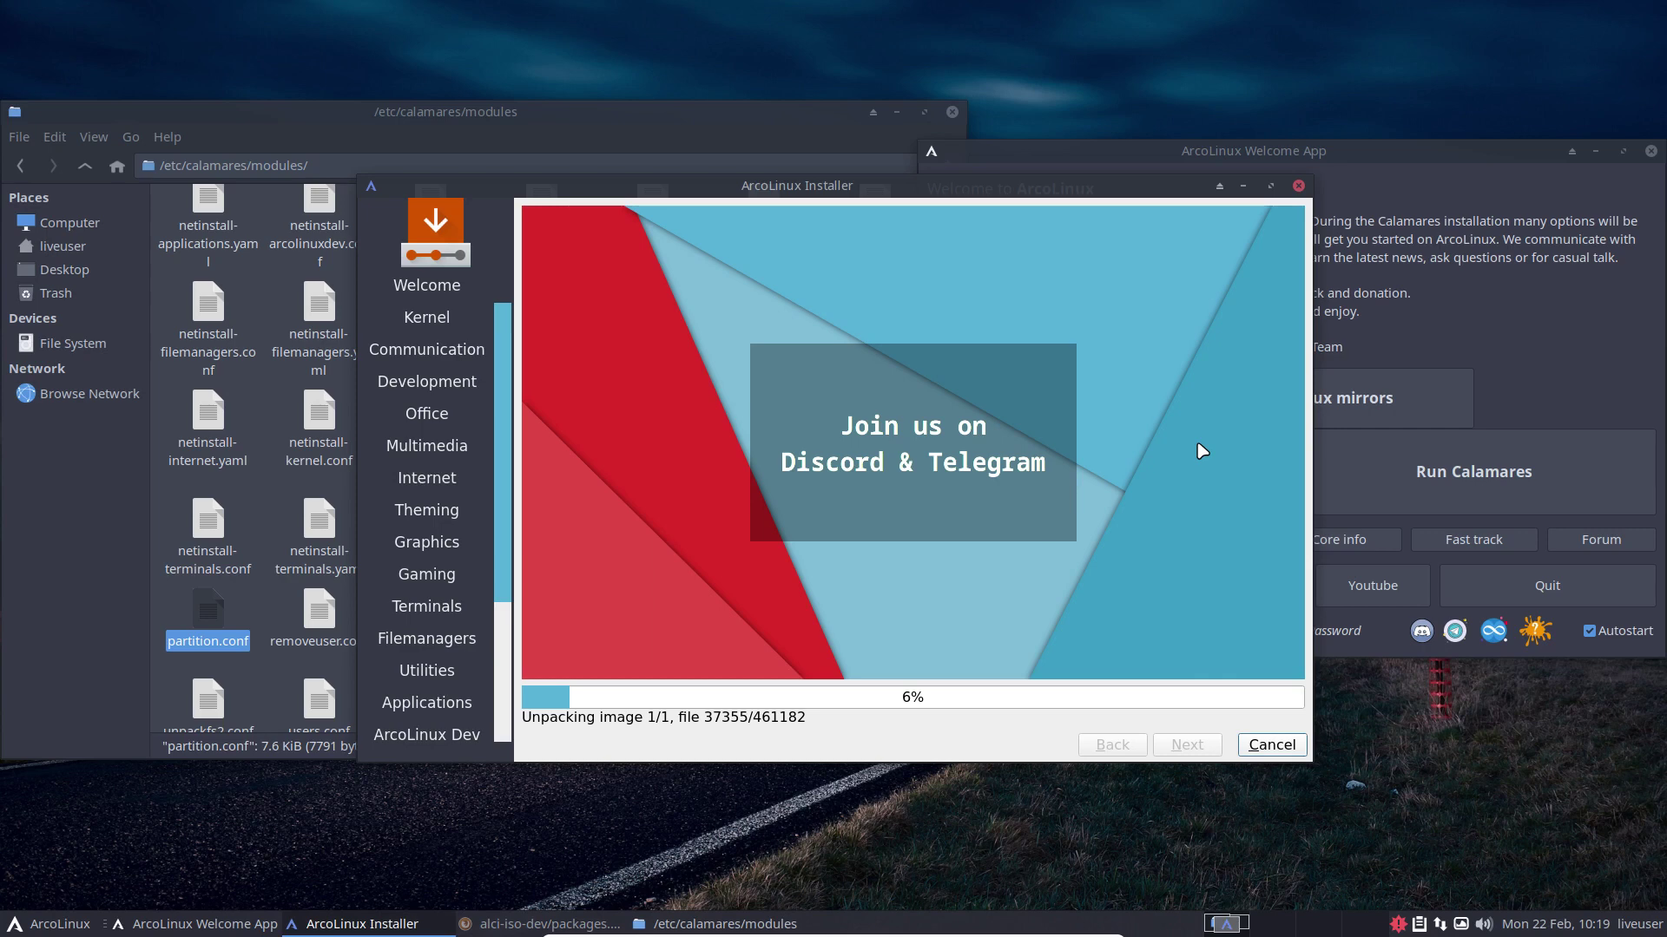